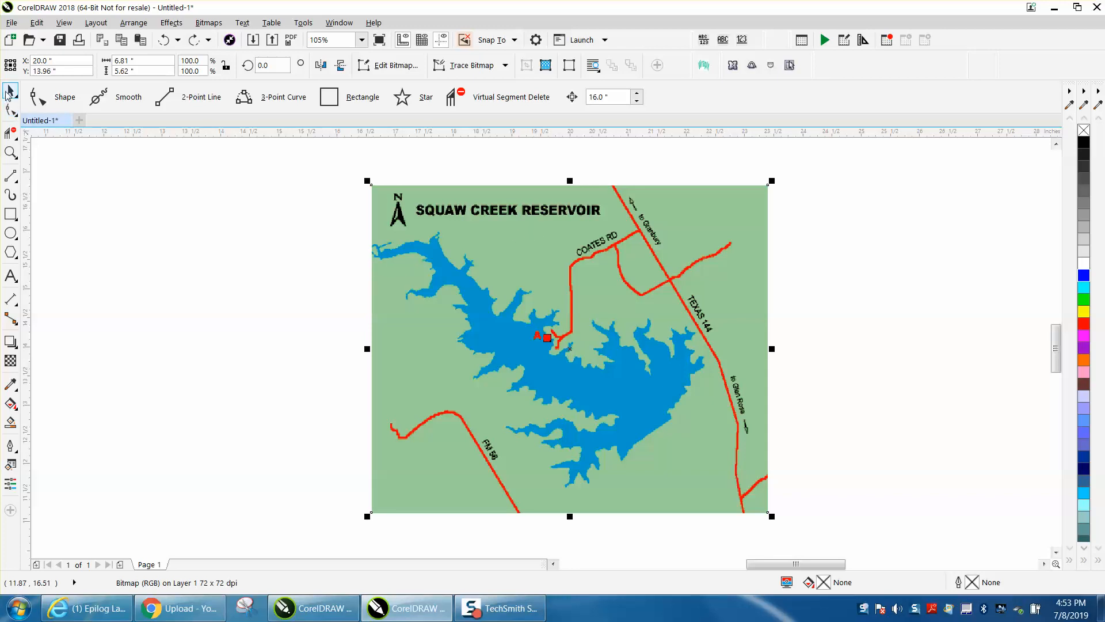
- Center the Squaw Creek Reservoir map bitmap on the page
left_click_drag(484, 236, 354, 234)
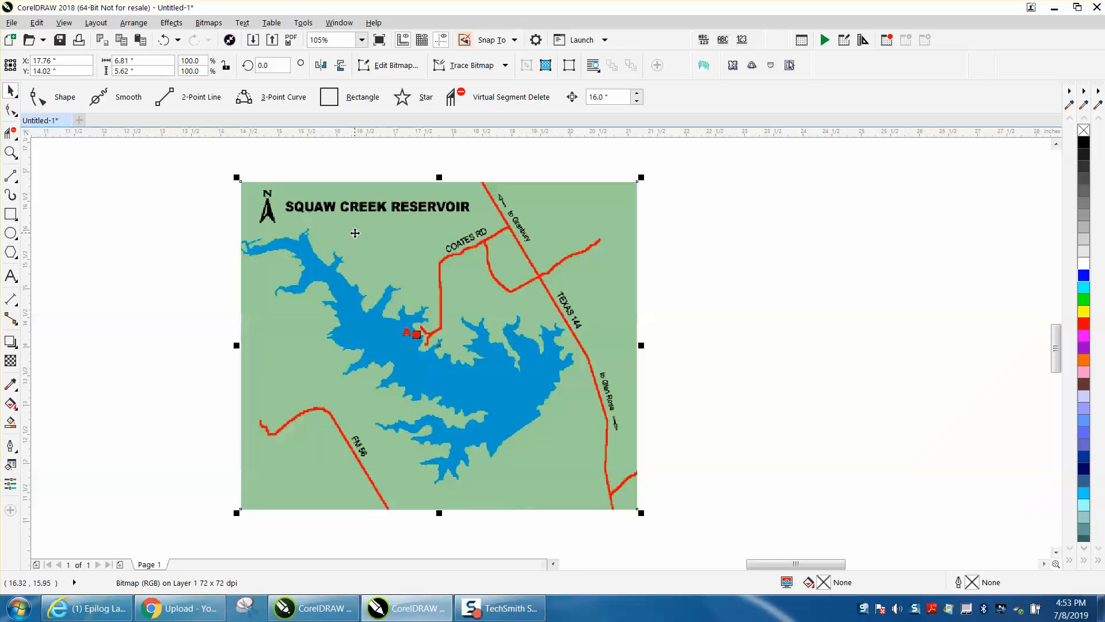
key("p")
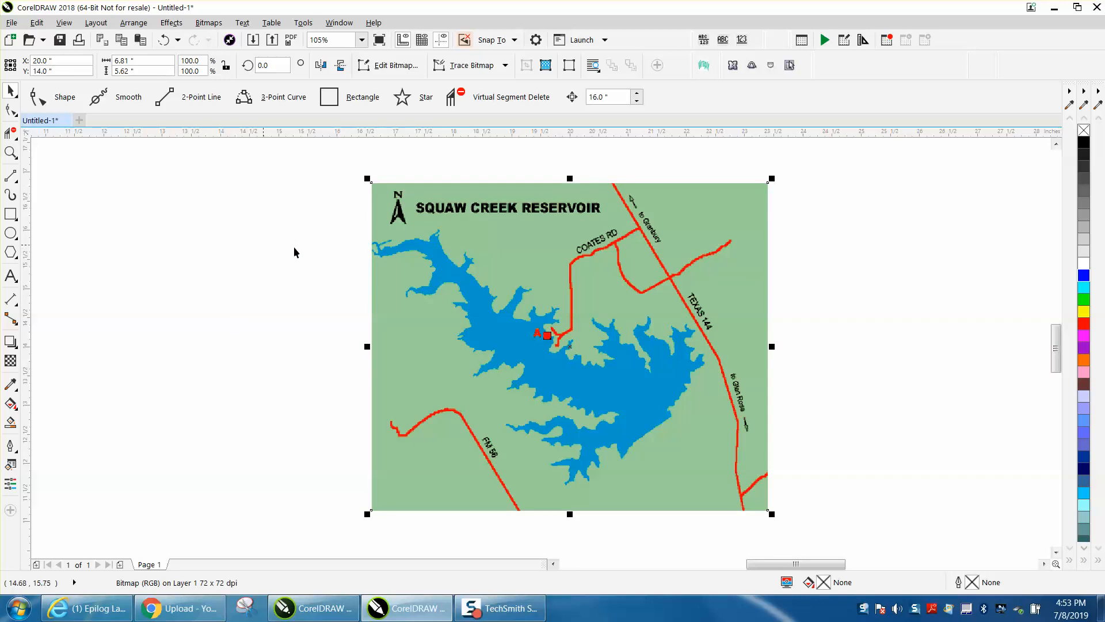
left_click(398, 203)
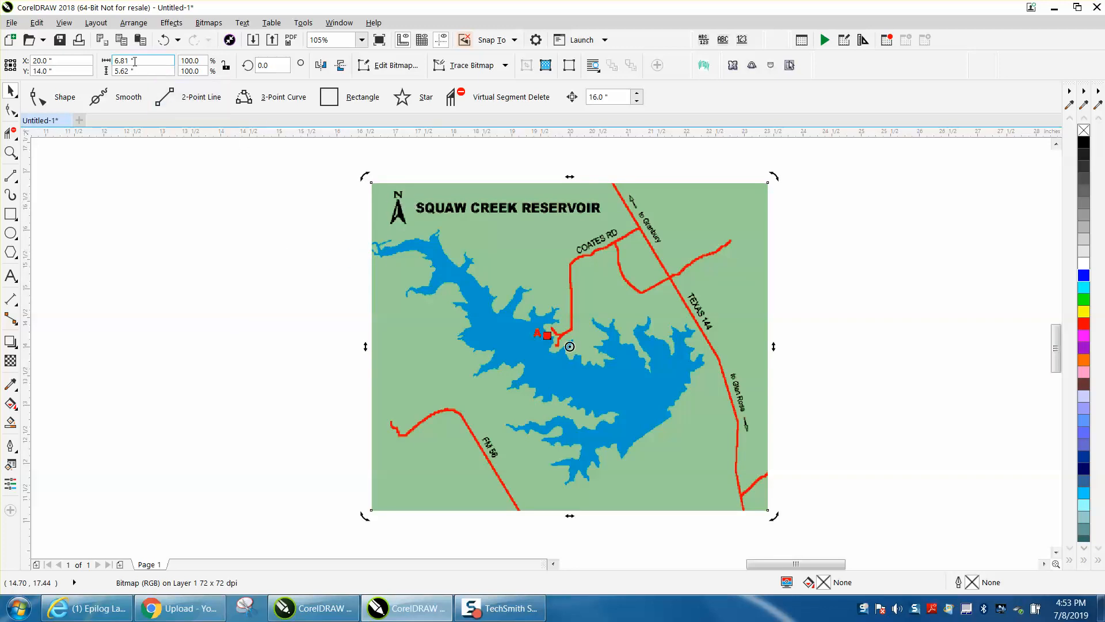
- With nothing selected, set the document's nudge distance to 8 inches
left_click(236, 187)
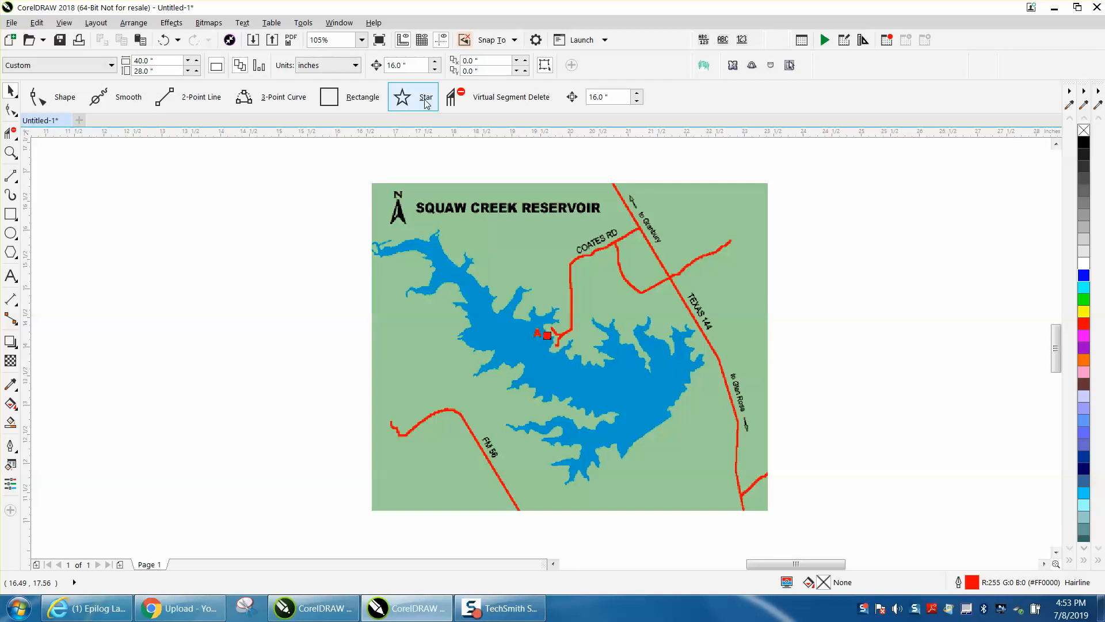
double_click(406, 64)
type("8")
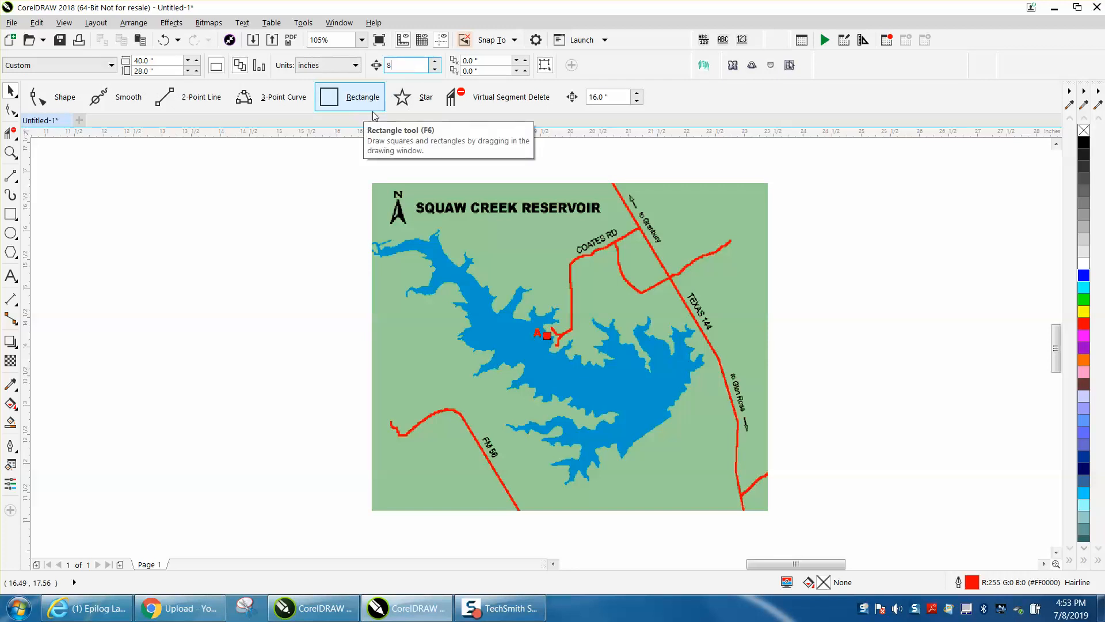
- Resample the map bitmap to a resolution of 300 dpi
left_click(465, 232)
left_click(205, 23)
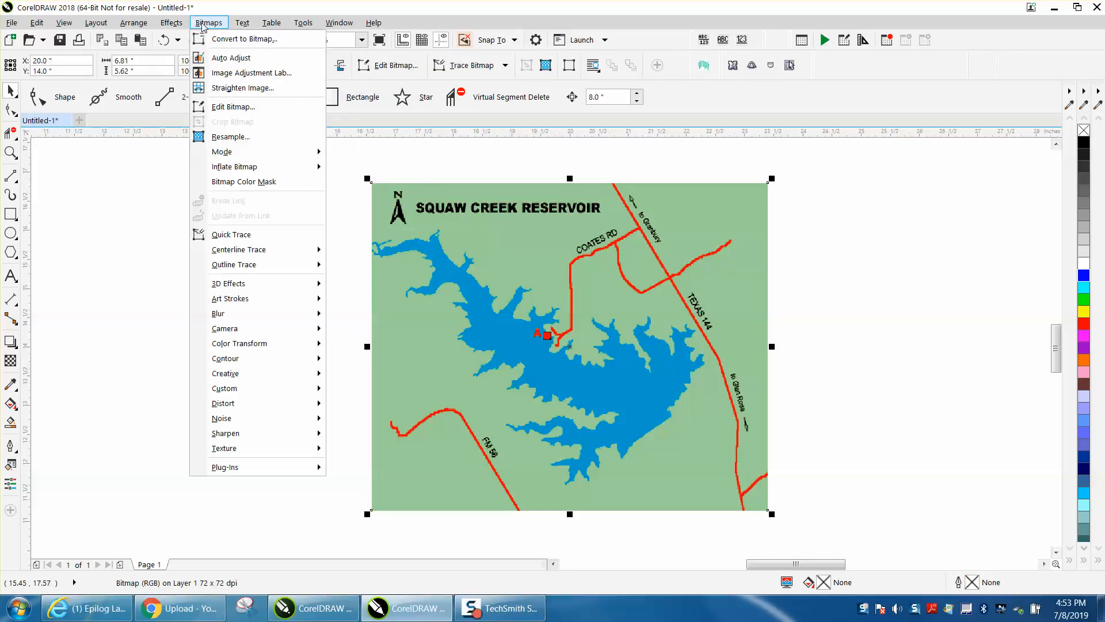
left_click(228, 137)
left_click_drag(526, 287, 445, 282)
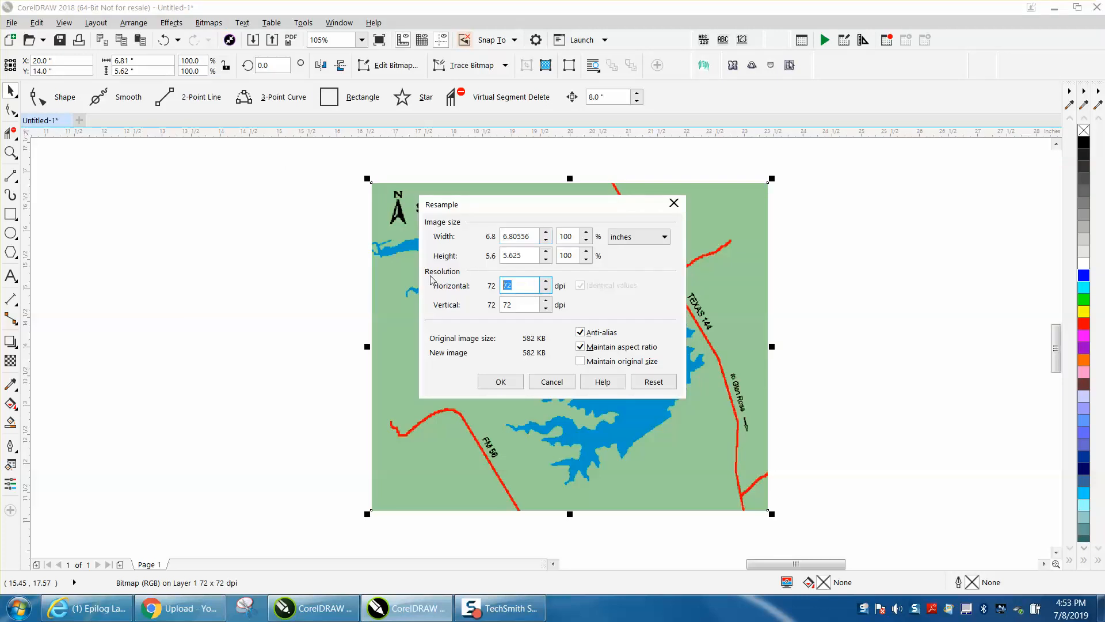
left_click(502, 383)
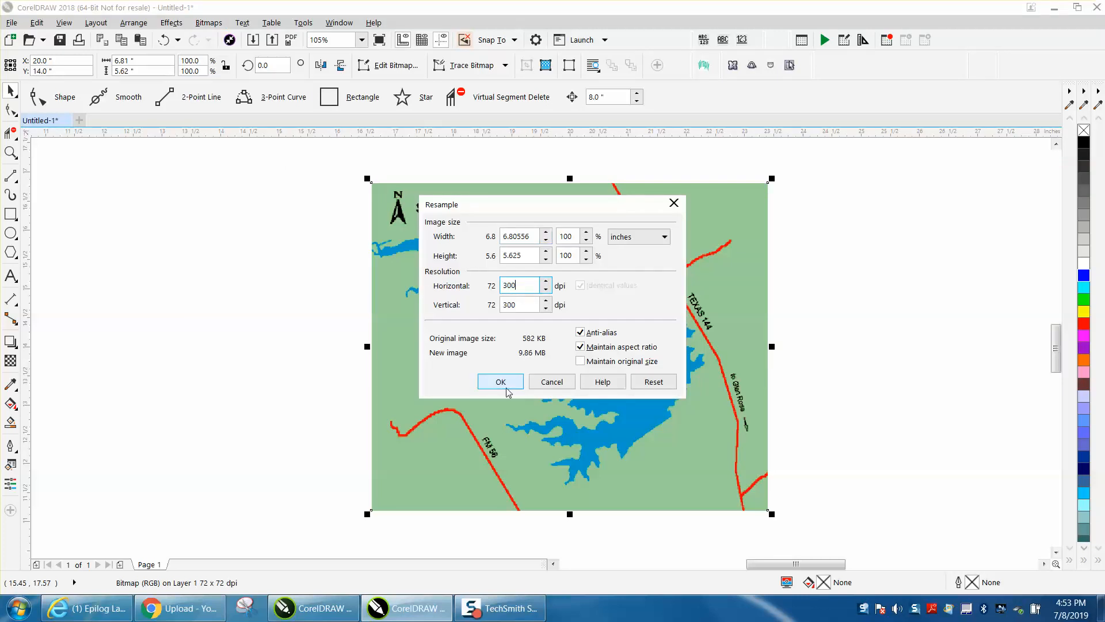
- Convert the map to a 600 dpi Grayscale (8-bit) bitmap with anti-aliasing and a transparent background
left_click(221, 26)
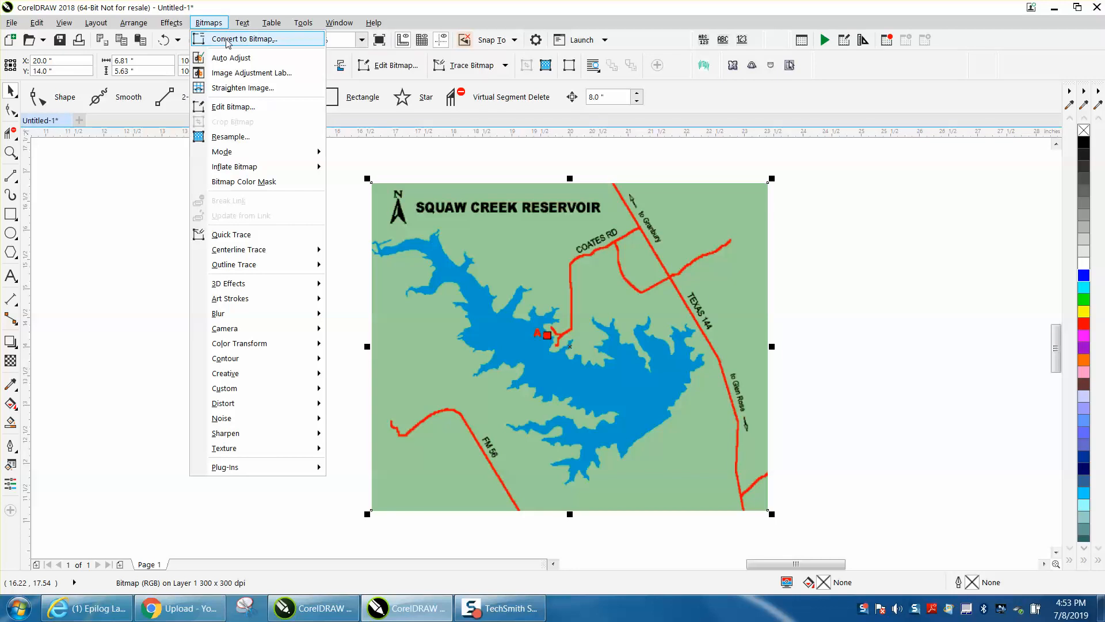
left_click(228, 40)
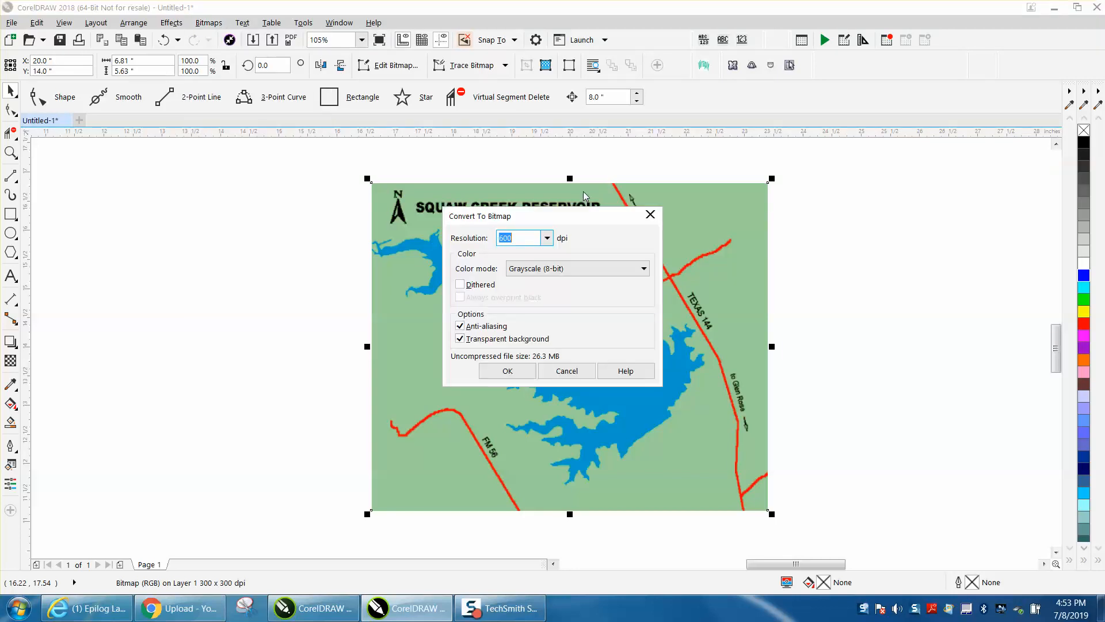
left_click(517, 377)
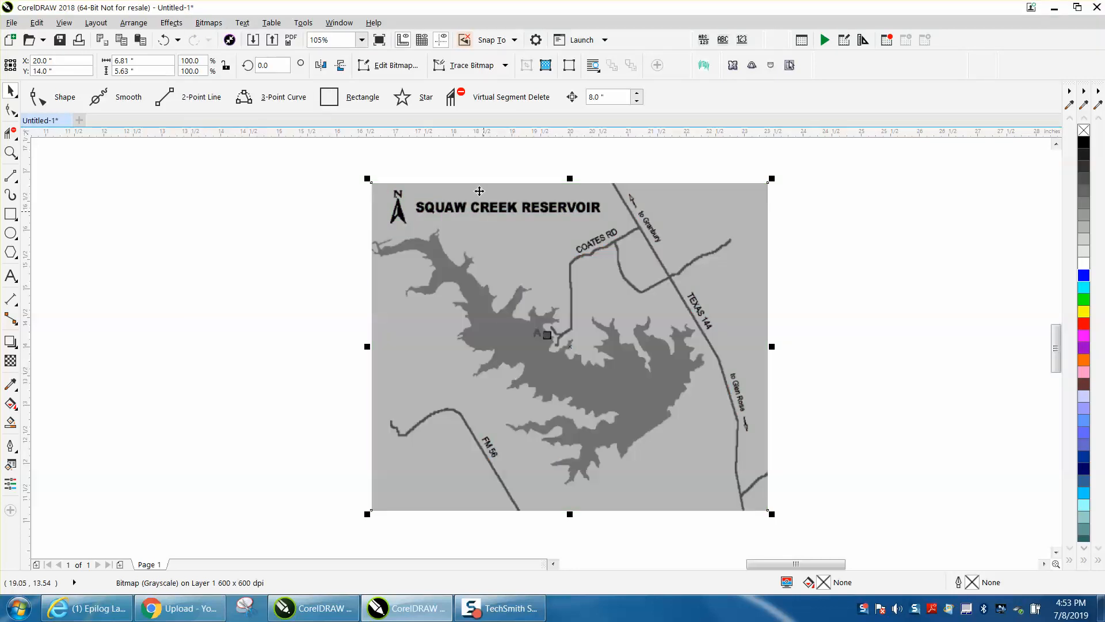
- Outline-trace the grayscale map as Clipart, letting the bitmap be reduced, and accept the trace with its default settings
left_click(208, 23)
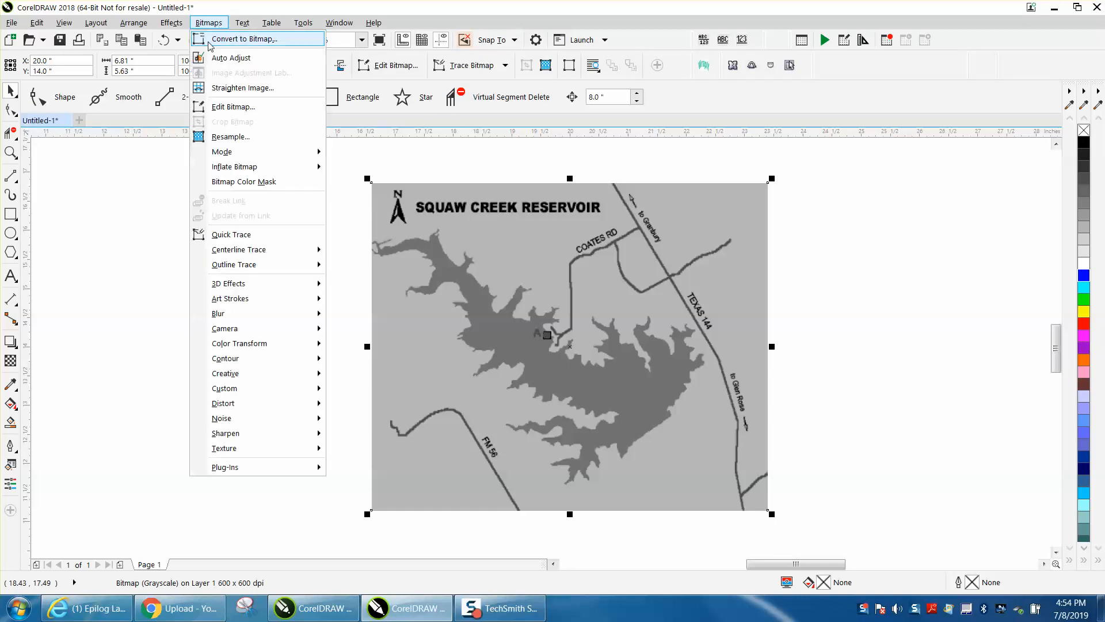
mouse_move(241, 267)
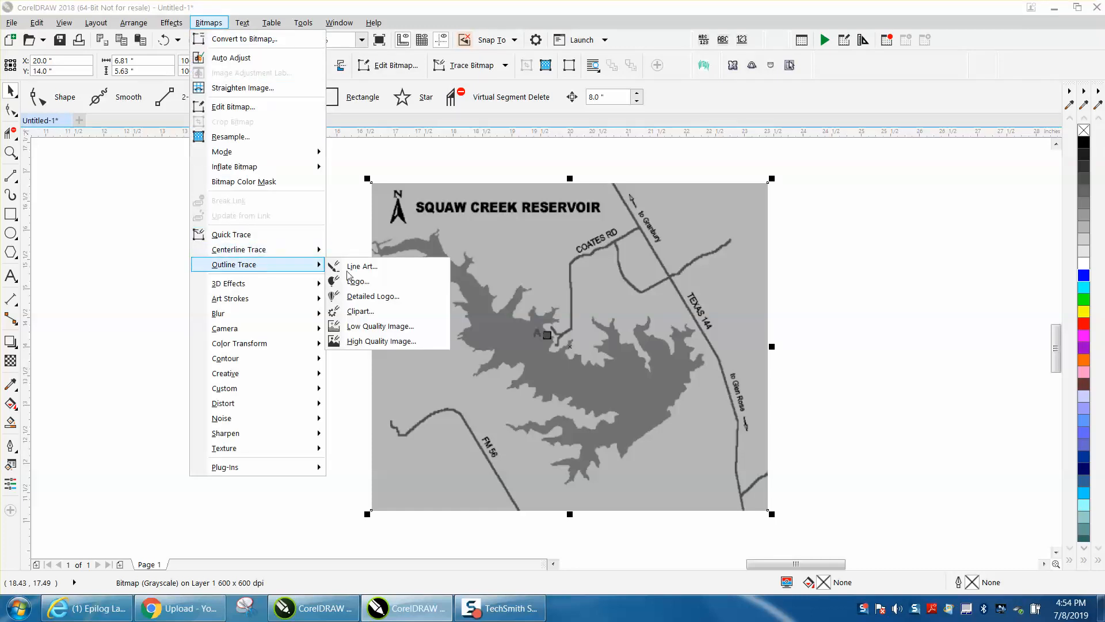
left_click(372, 316)
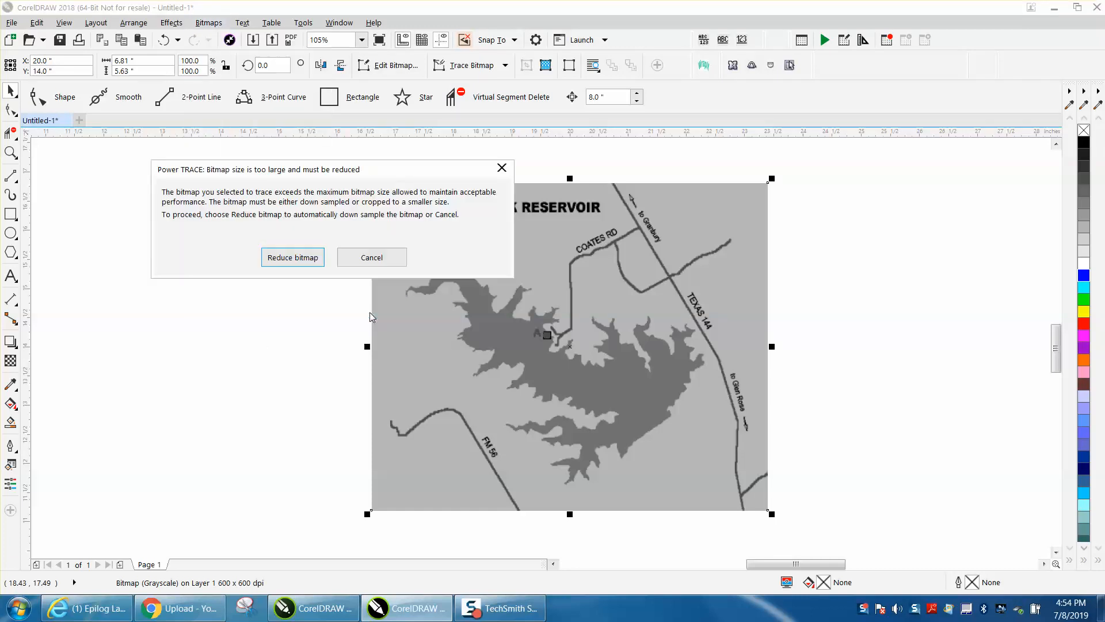
left_click(310, 256)
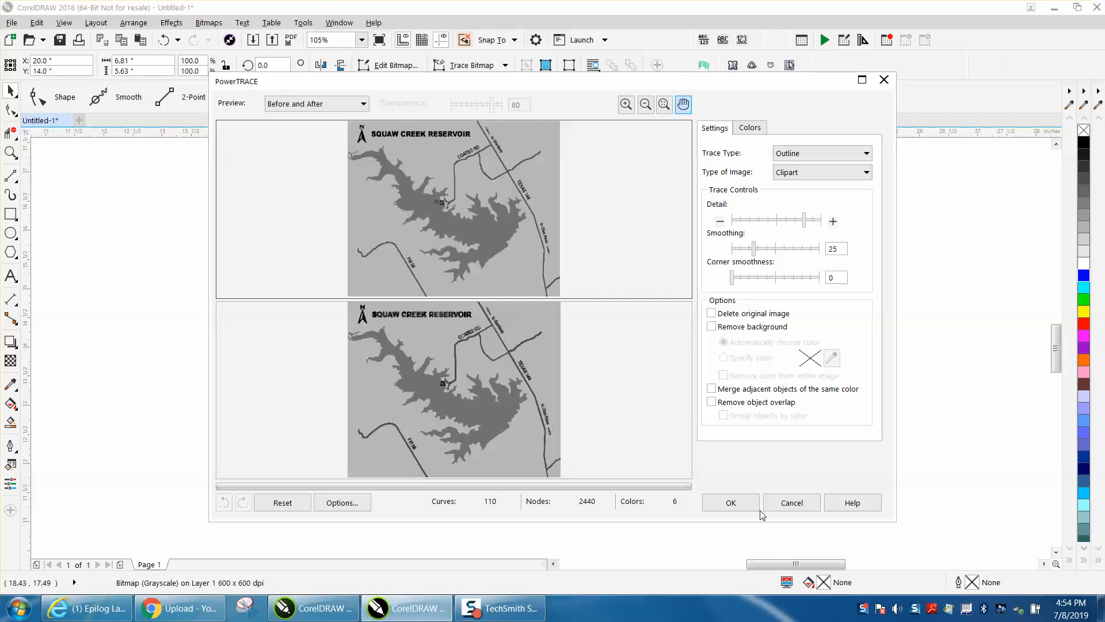
left_click(732, 506)
- Nudge the traced map 8 inches to the right of the bitmap and ungroup its objects
scroll(531, 329, "down", 2)
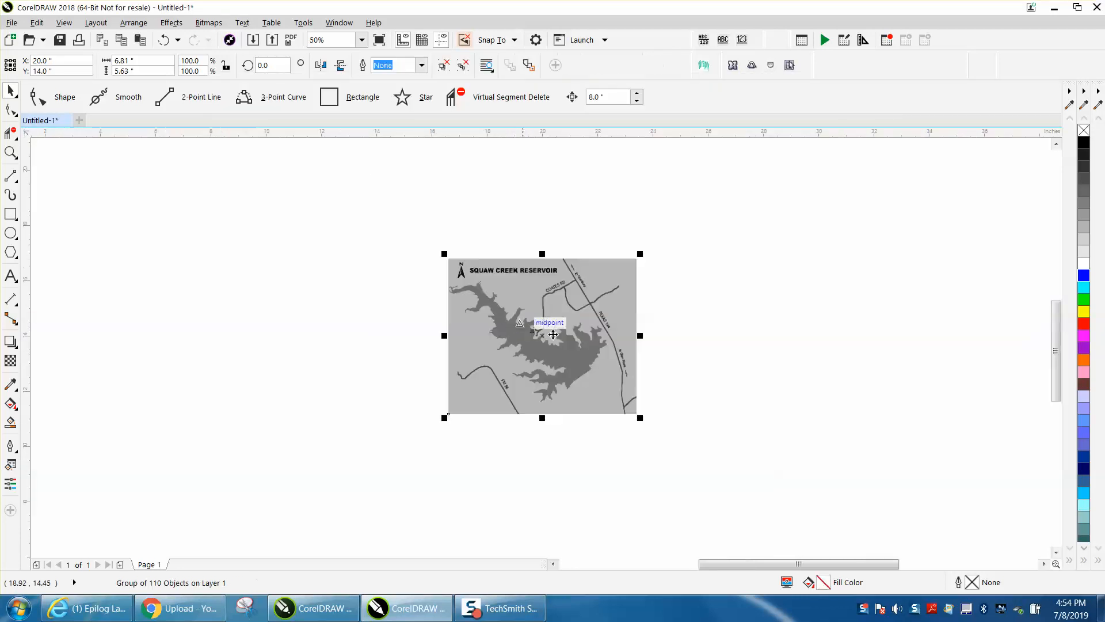
key("Right")
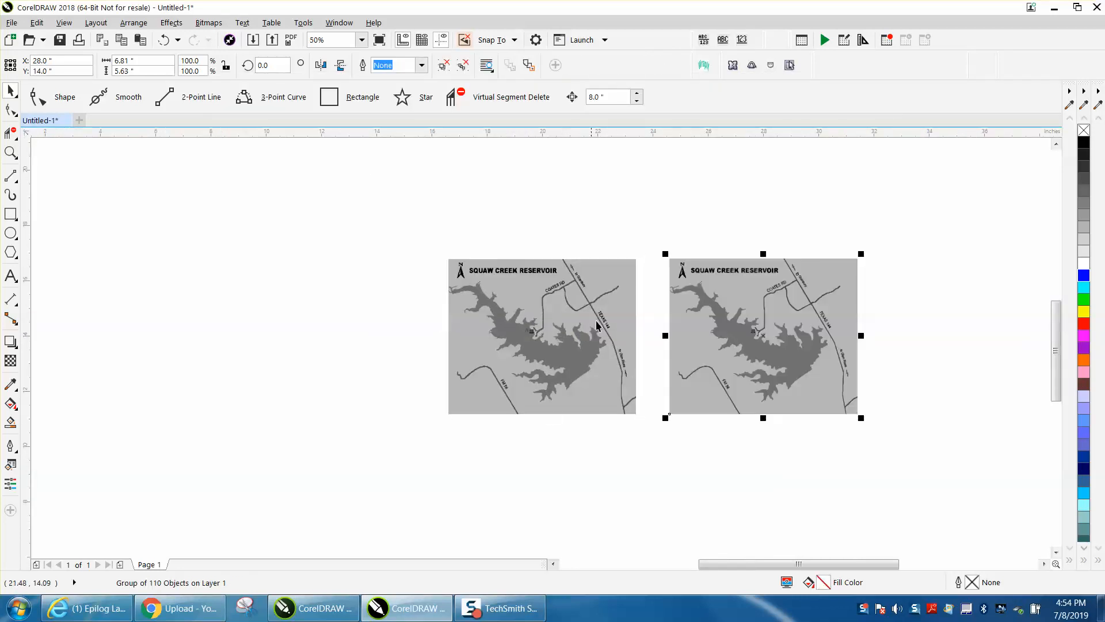
left_click(134, 22)
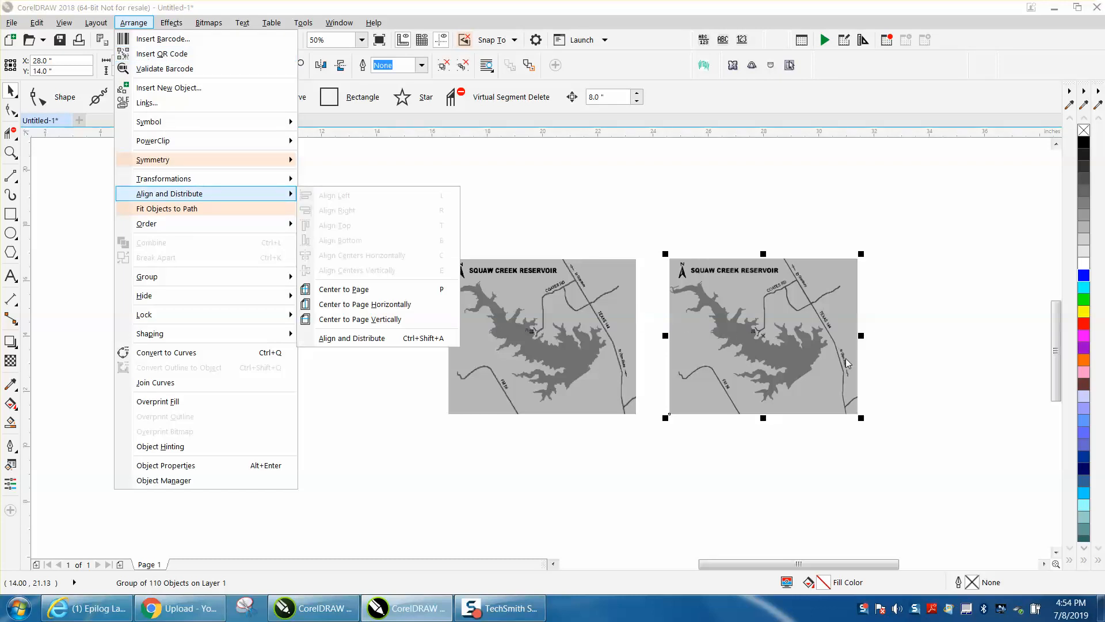
mouse_move(192, 280)
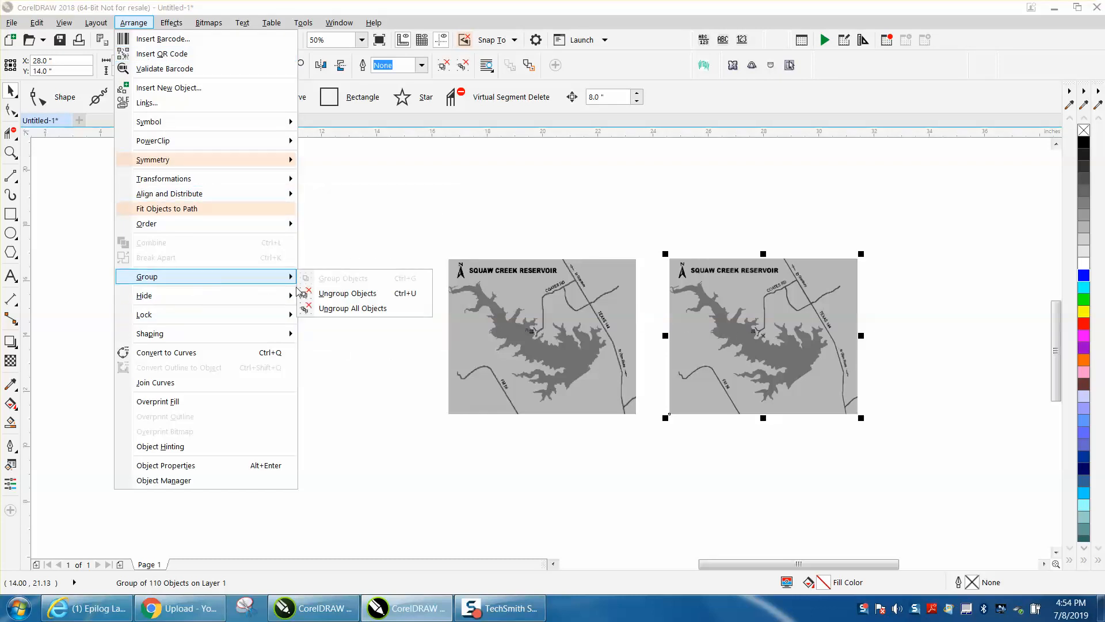
left_click(311, 293)
left_click(329, 283)
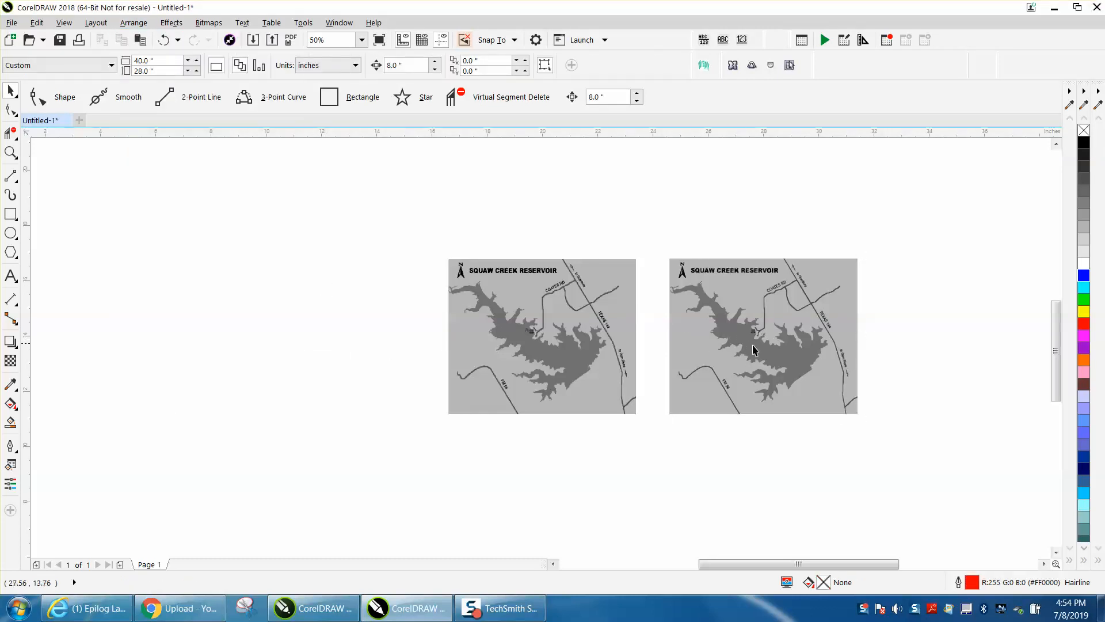
- Nudge the traced lake 8 inches right, off the map, and give it no fill and a red outline
left_click(769, 353)
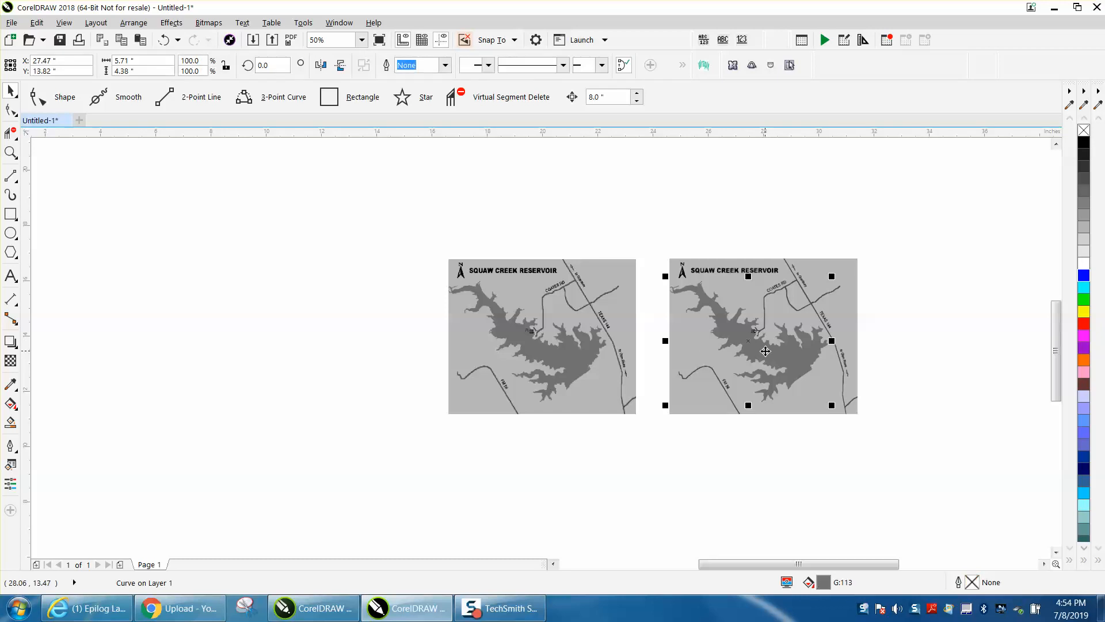
key("Right")
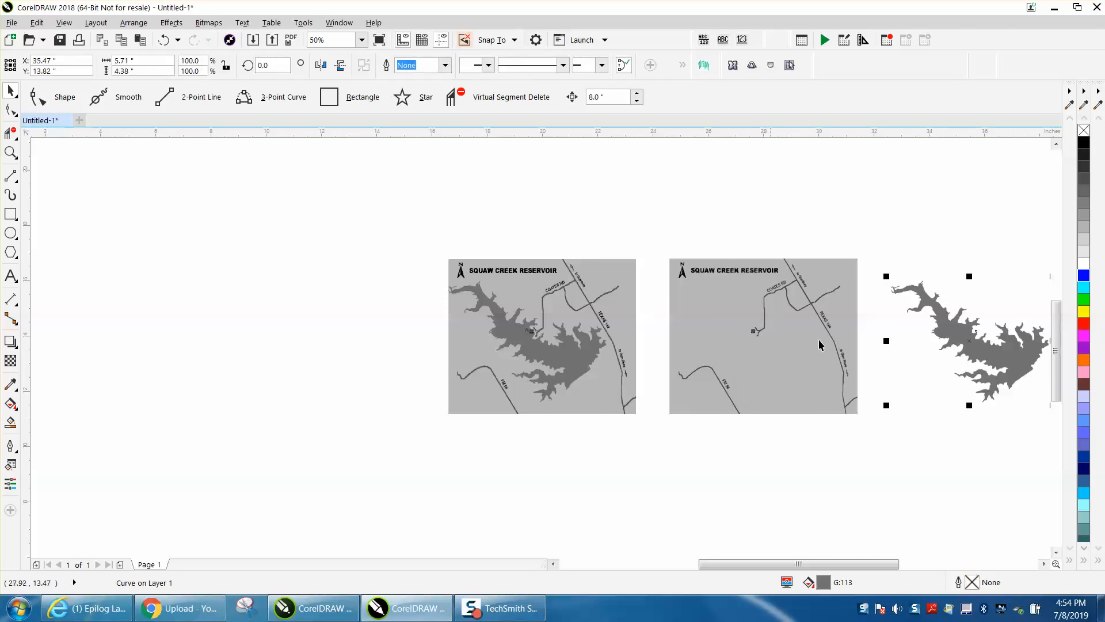
left_click(1085, 131)
right_click(1084, 323)
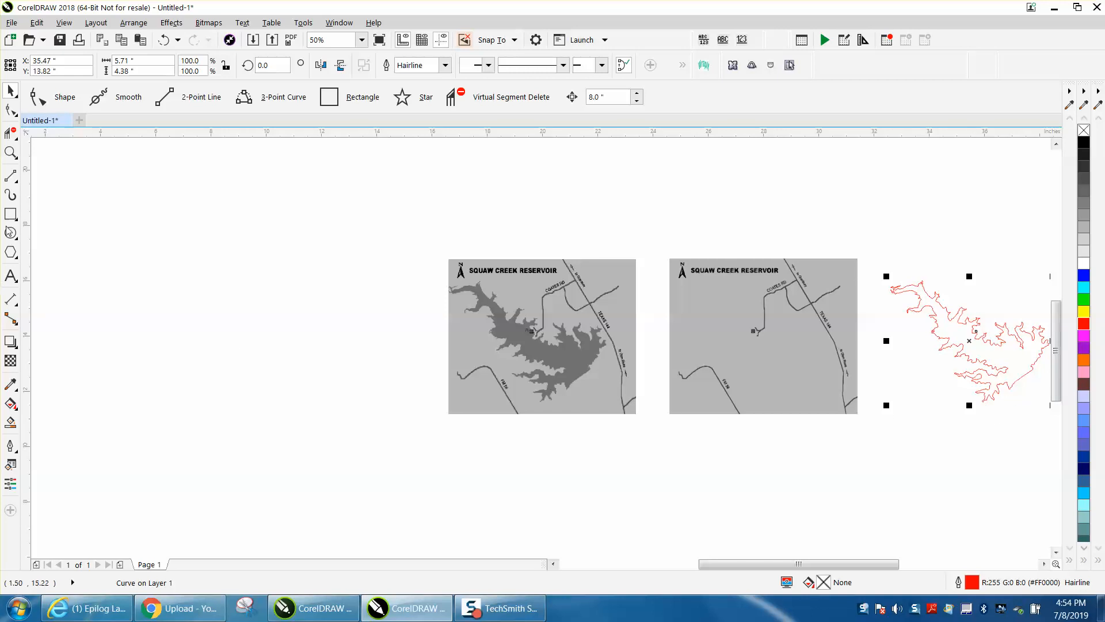
- Examine the red lake outline up close for the trace's shoreline detail
left_click(10, 152)
left_click_drag(899, 283, 982, 345)
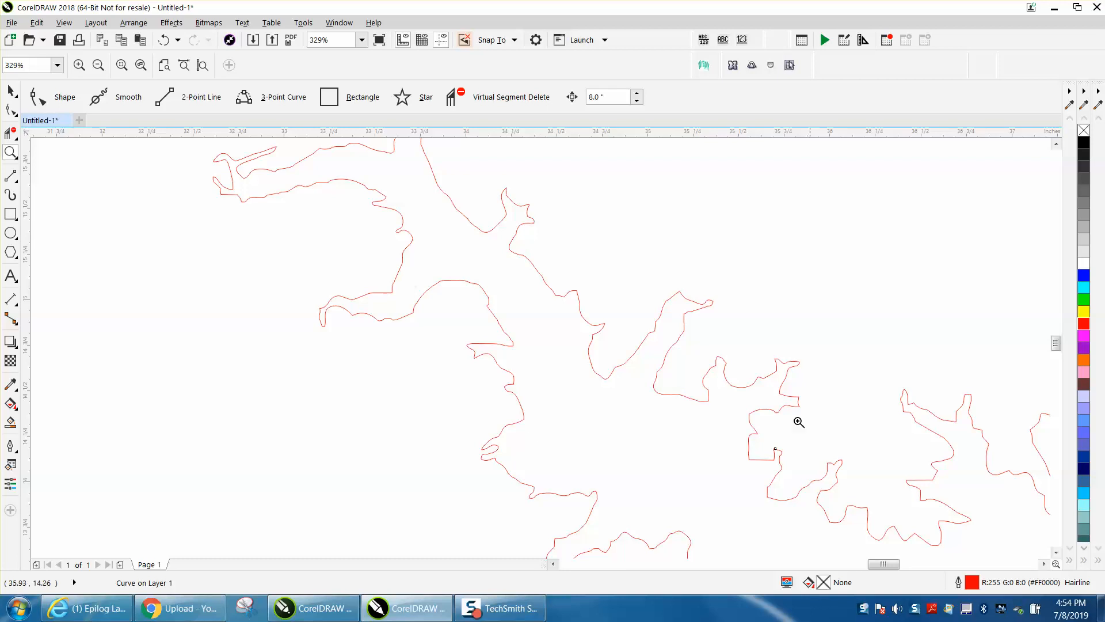
scroll(781, 385, "down", 2)
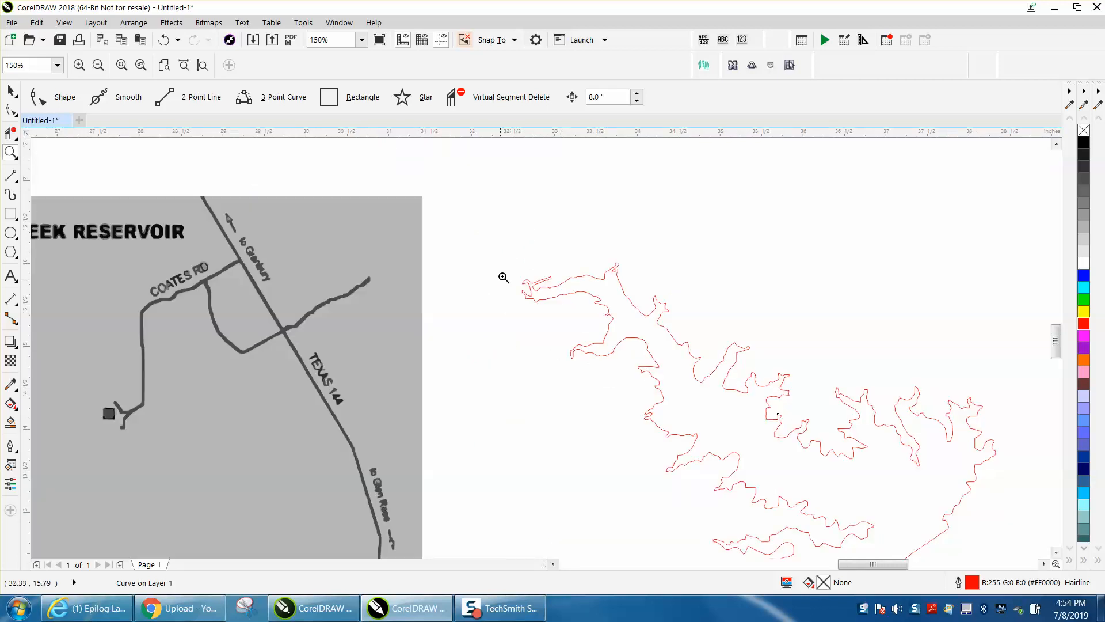
left_click_drag(617, 305, 615, 305)
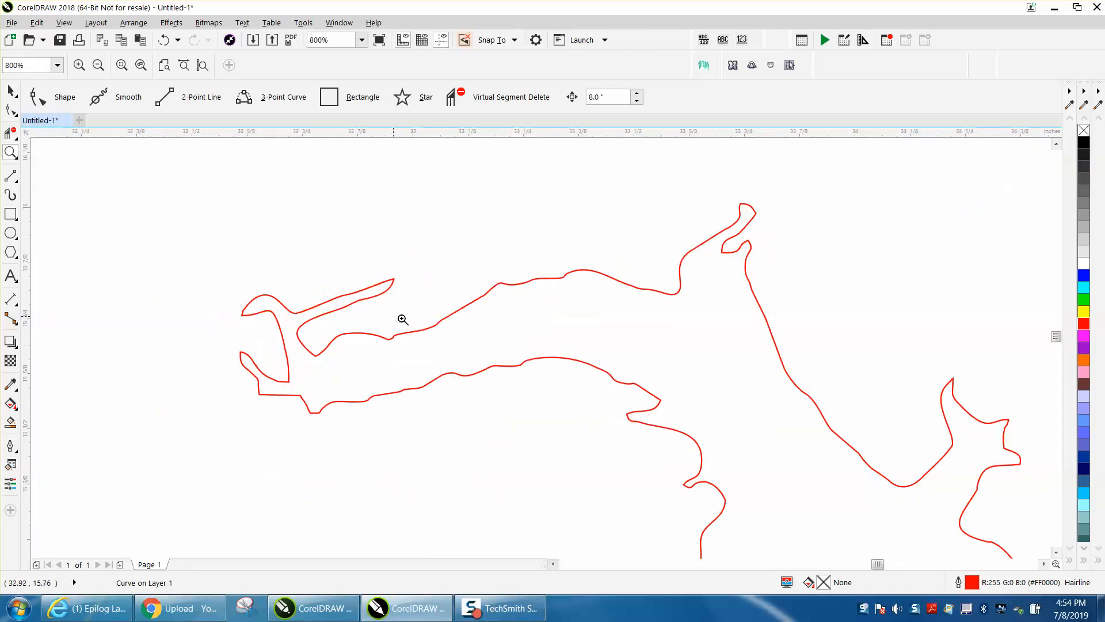
scroll(703, 332, "down", 3)
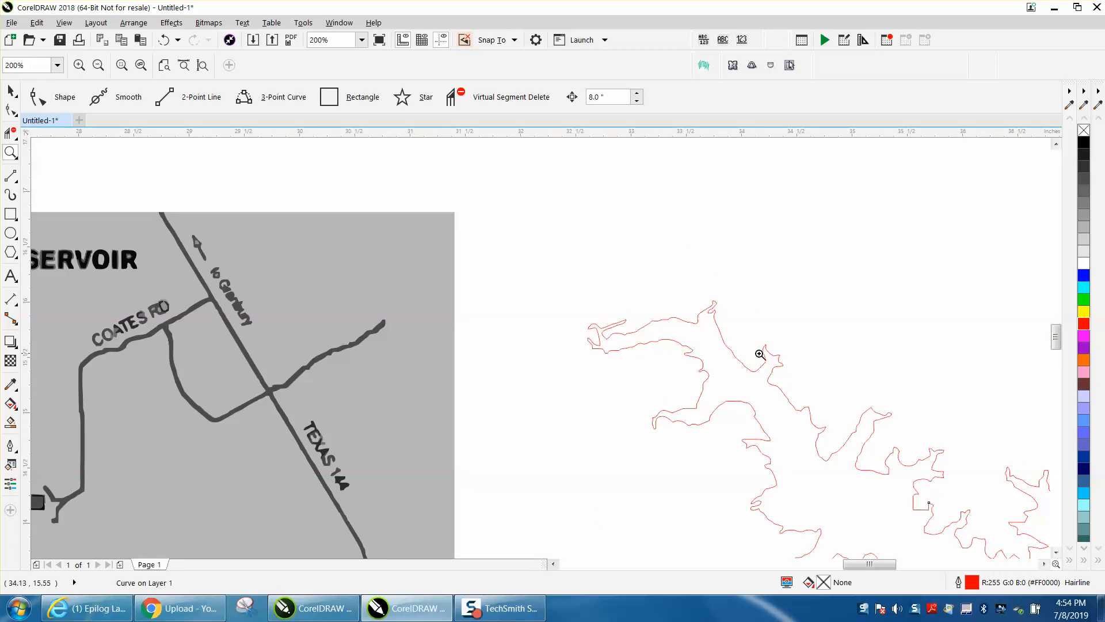
scroll(760, 353, "down", 2)
scroll(758, 353, "down", 1)
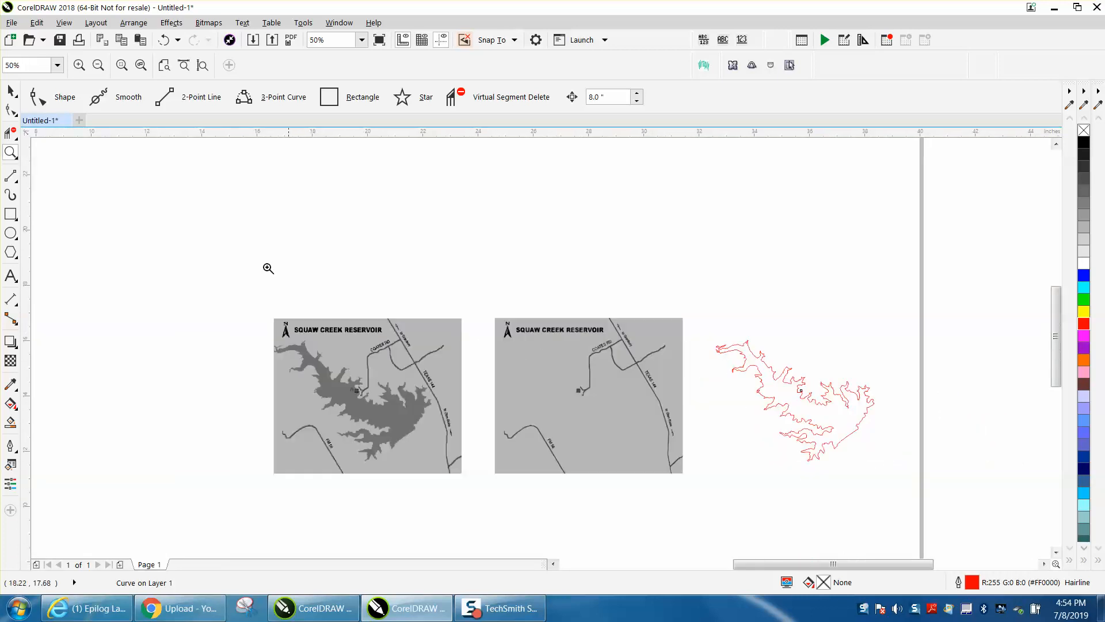
- Fill the lake shape with blue and remove its outline
left_click(11, 91)
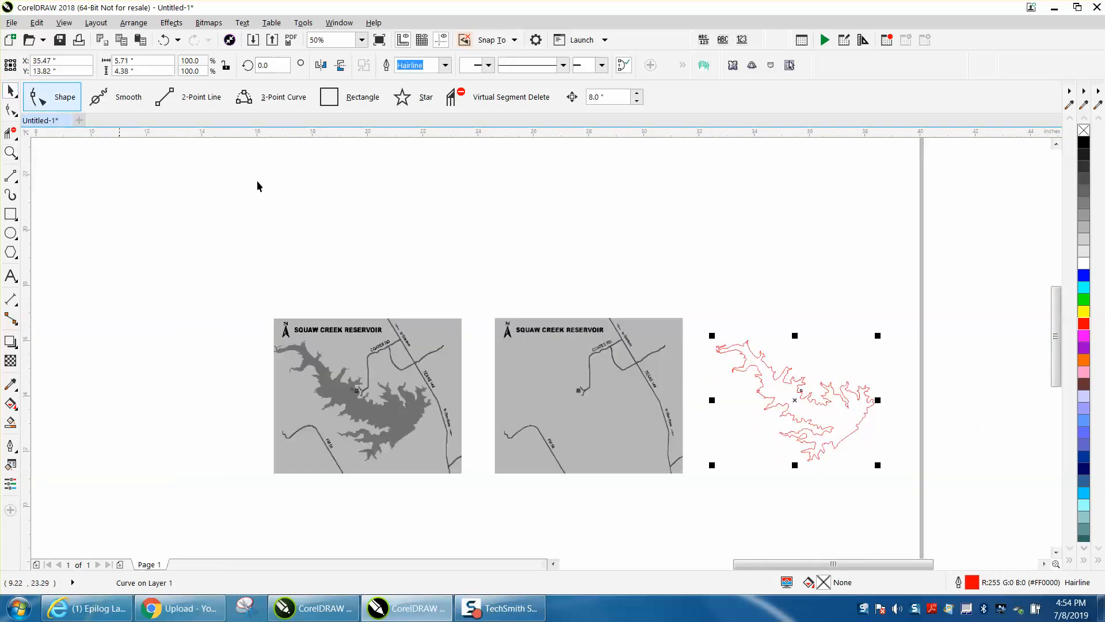
left_click(1083, 278)
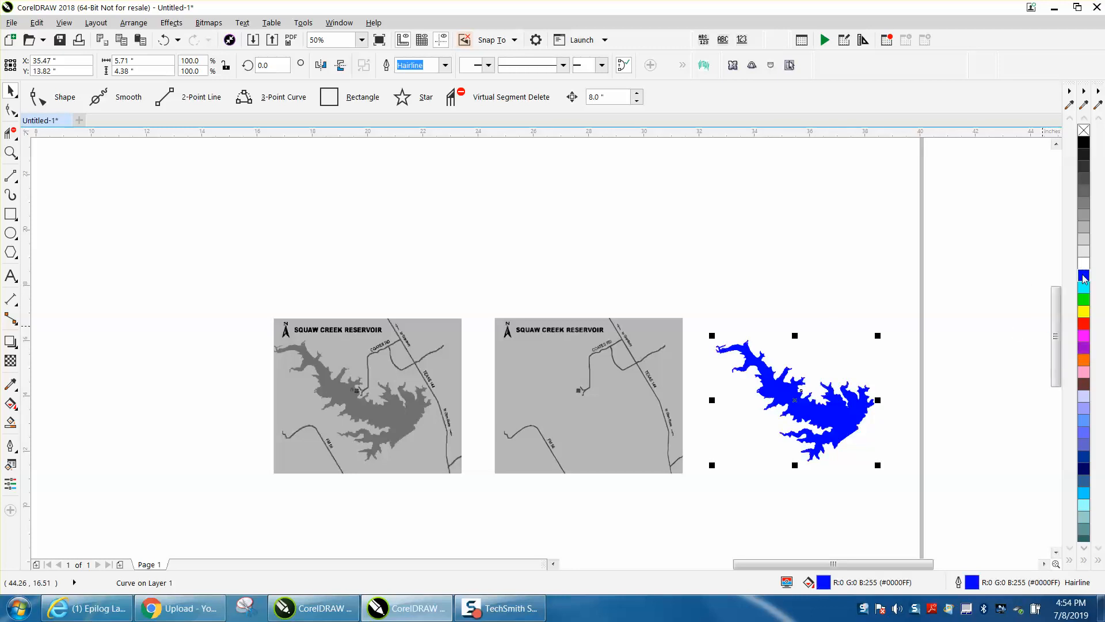
right_click(1084, 131)
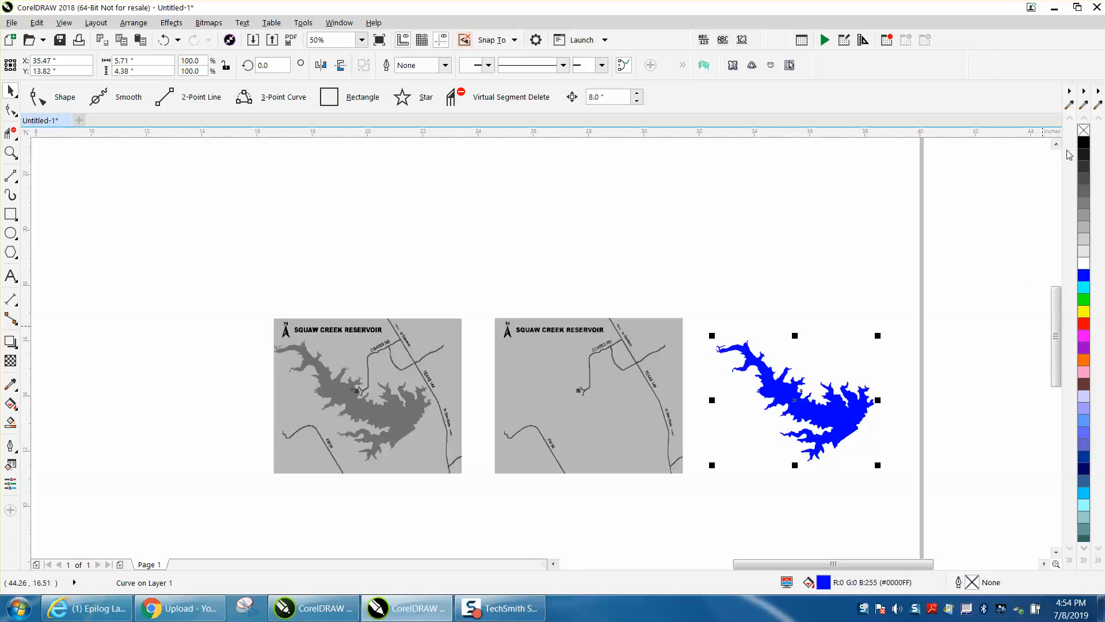
- Nudge the blue lake left over the original bitmap, and nudge it back 8 inches right onto the traced map
key("Left")
key("Left")
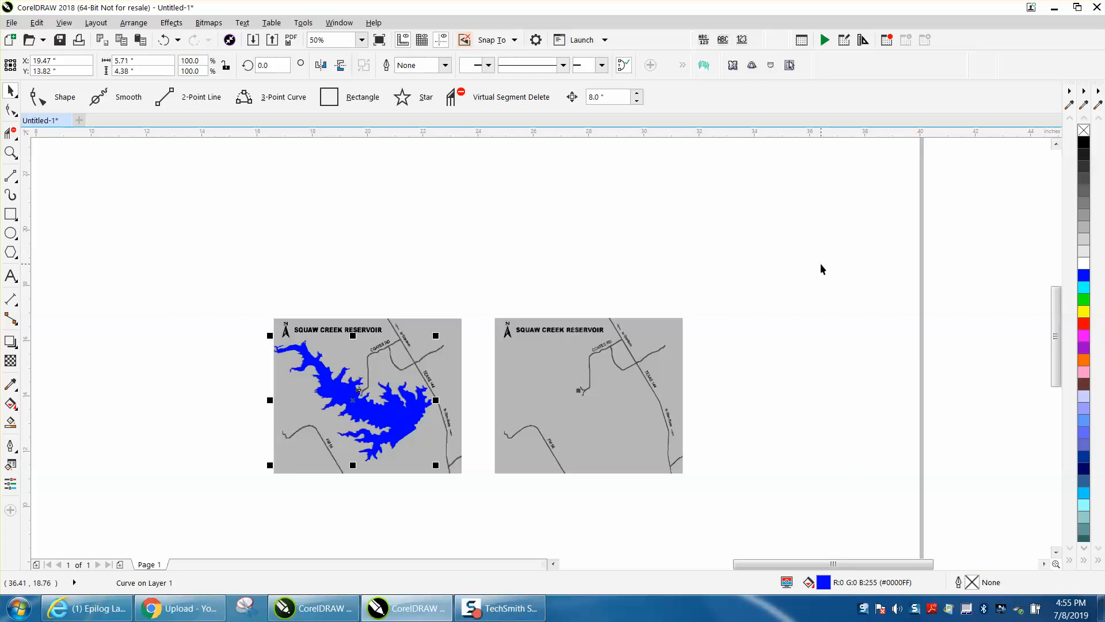
key("Right")
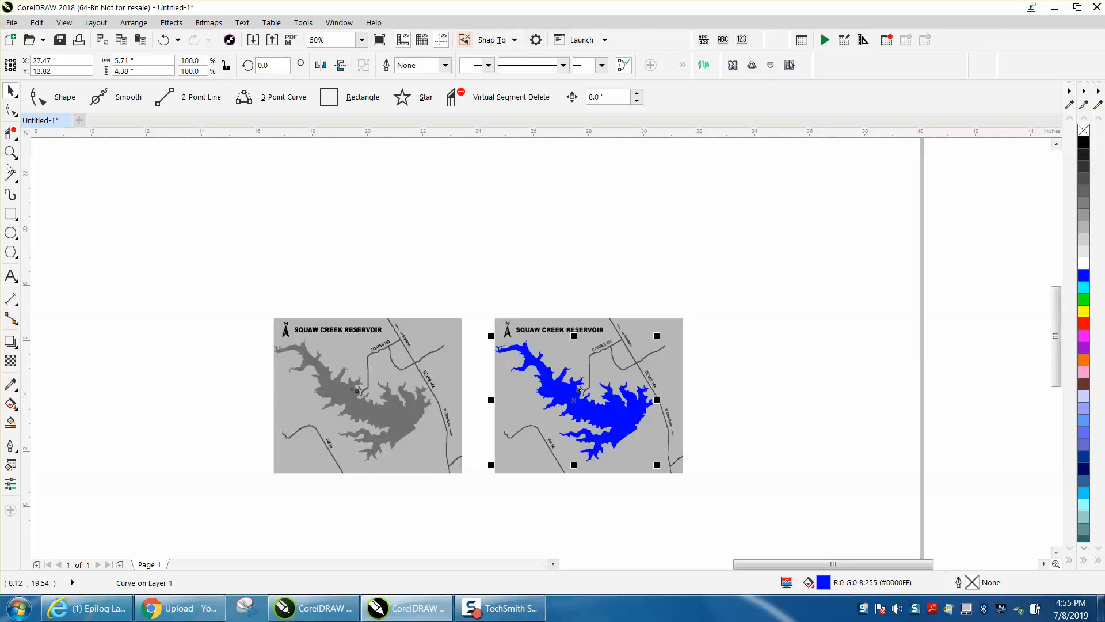
left_click(10, 153)
left_click_drag(464, 302, 780, 481)
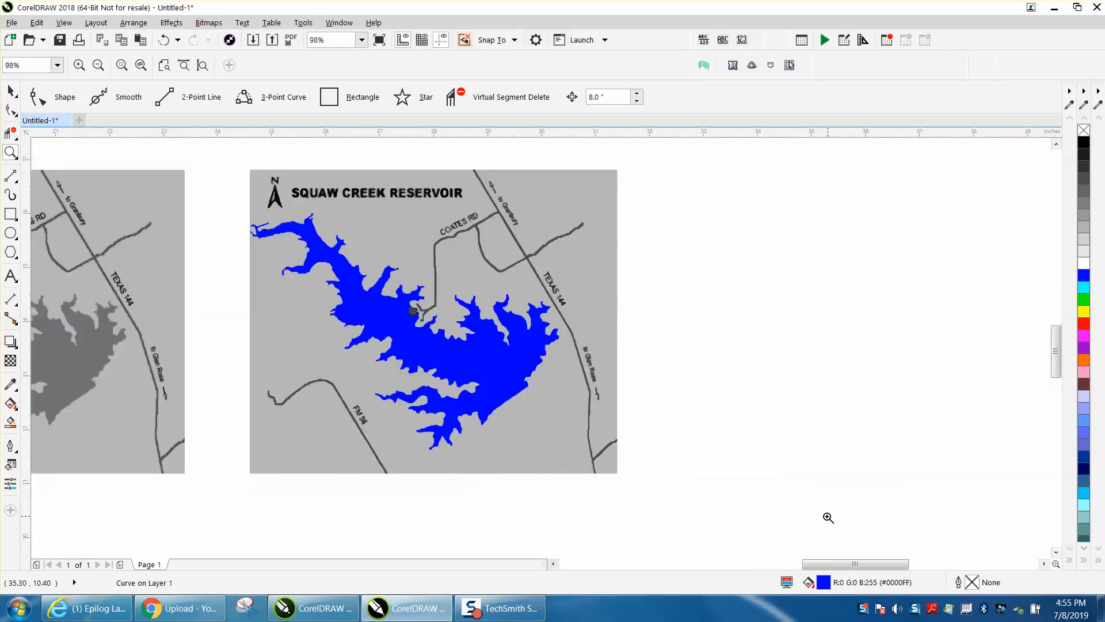
left_click(18, 185)
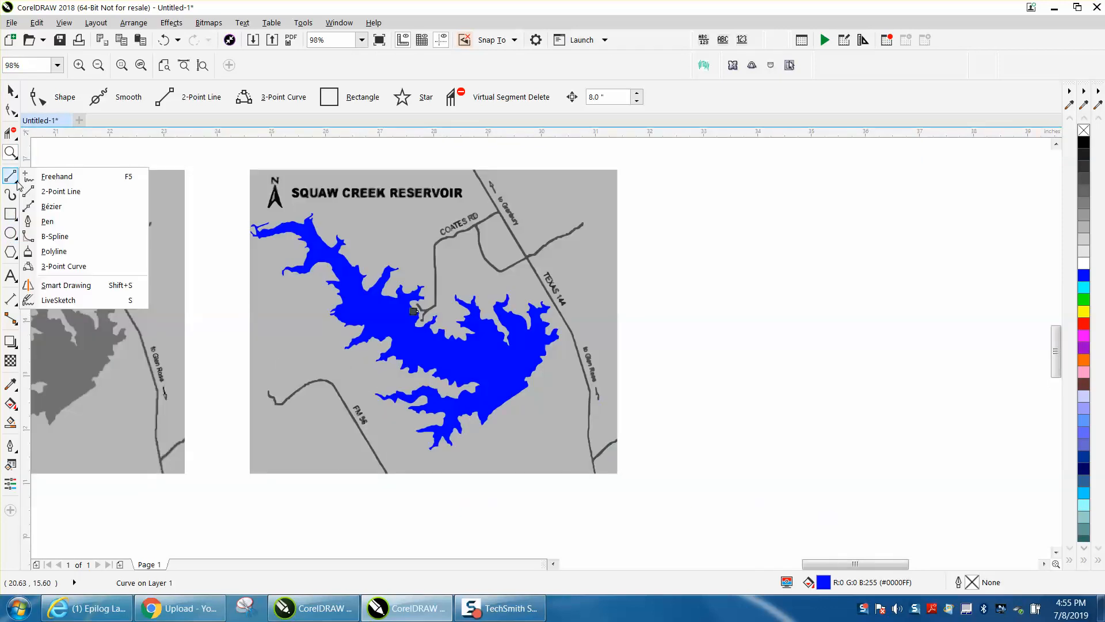
left_click(57, 176)
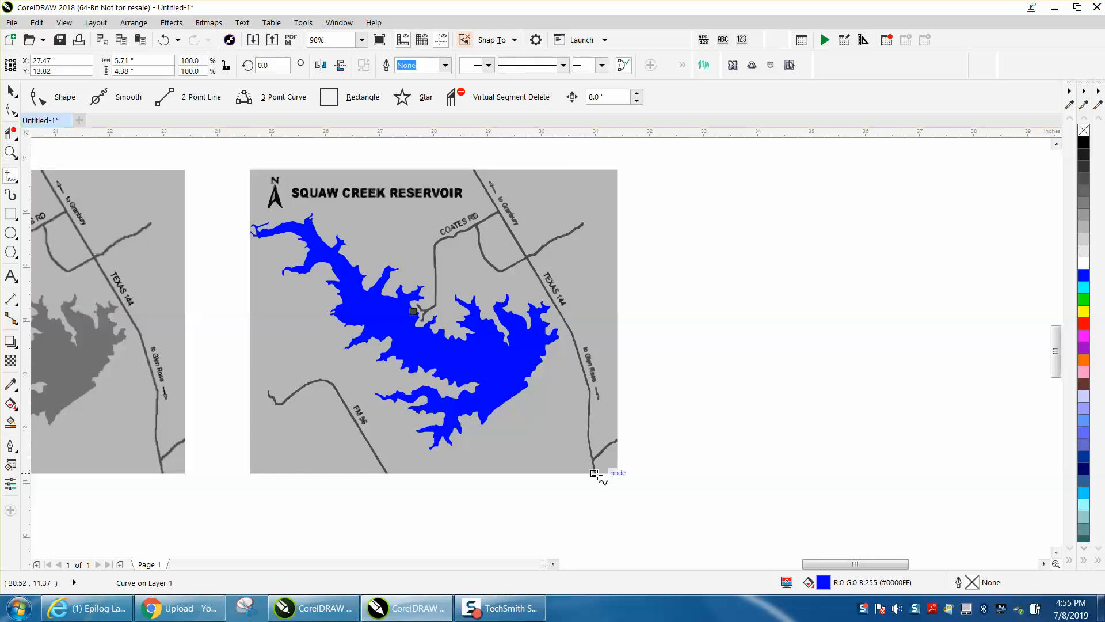
left_click(596, 473)
left_click(597, 469)
left_click(10, 91)
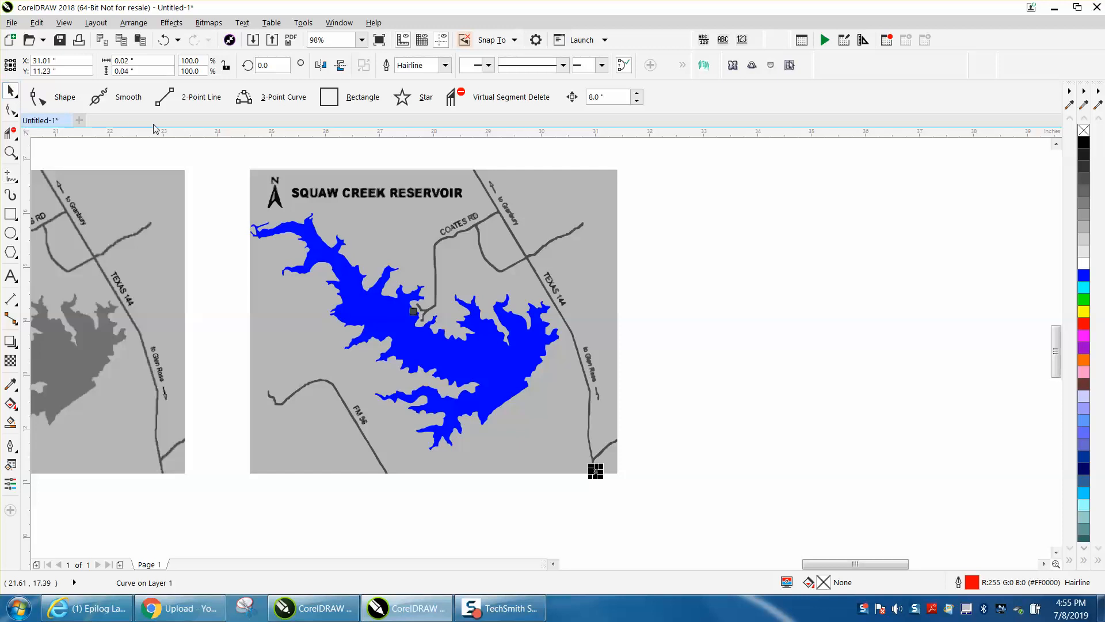
left_click(519, 184)
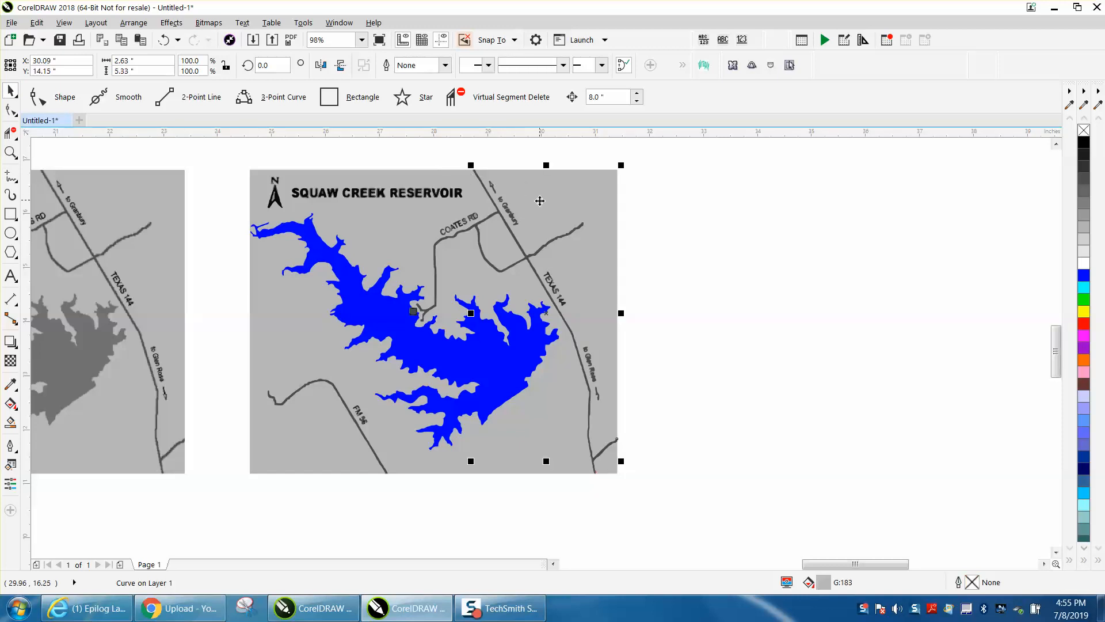
left_click(748, 286)
- Nudge the blue lake 8 inches right, off the traced map, and group all the remaining map objects
left_click(524, 356)
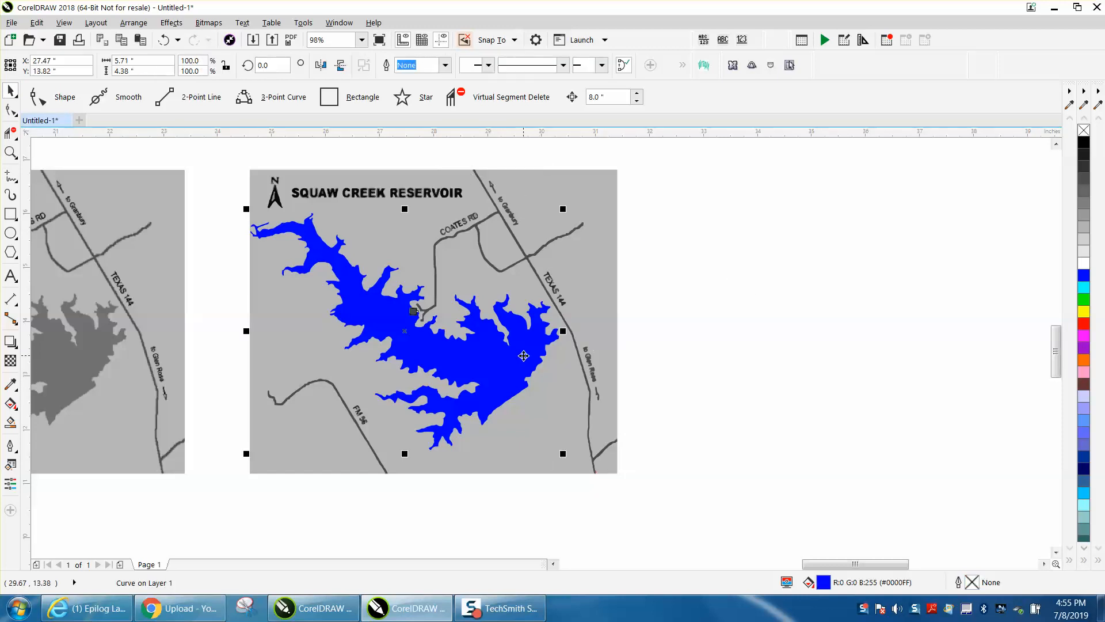
key("Right")
left_click_drag(214, 161, 656, 499)
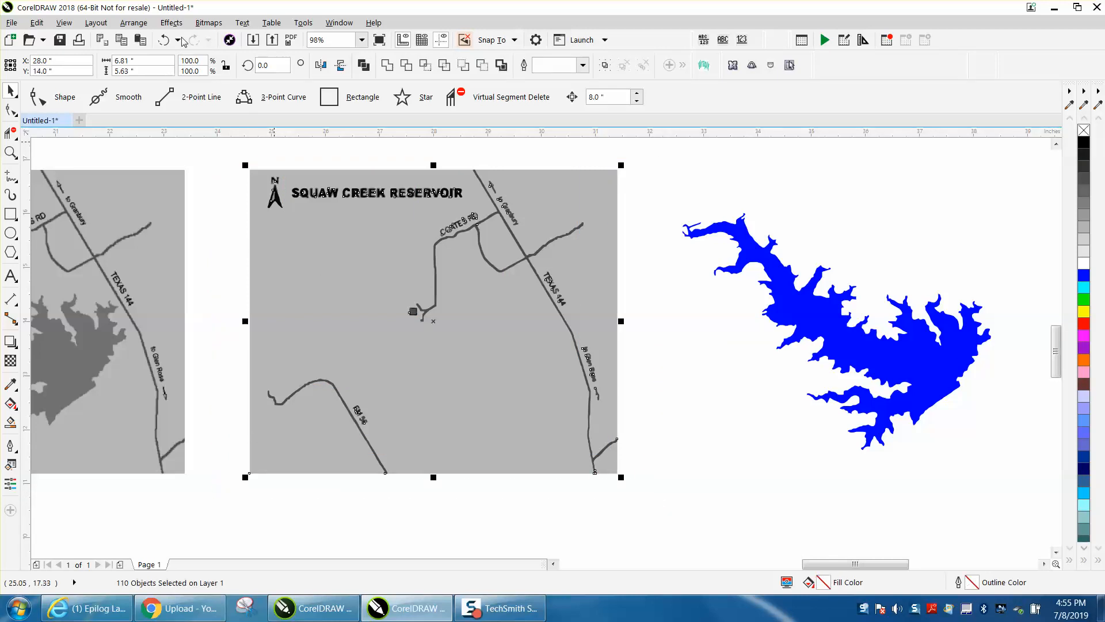
left_click(134, 23)
mouse_move(174, 279)
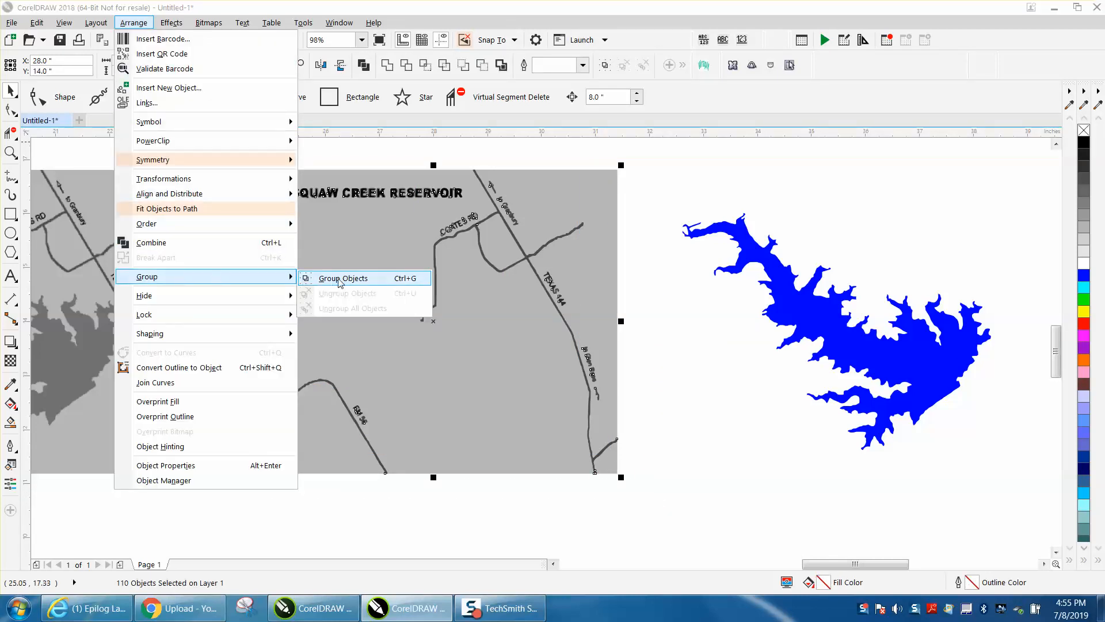
left_click(338, 282)
- Lock the grouped map and nudge the blue lake 8 inches left, back onto it
left_click(133, 23)
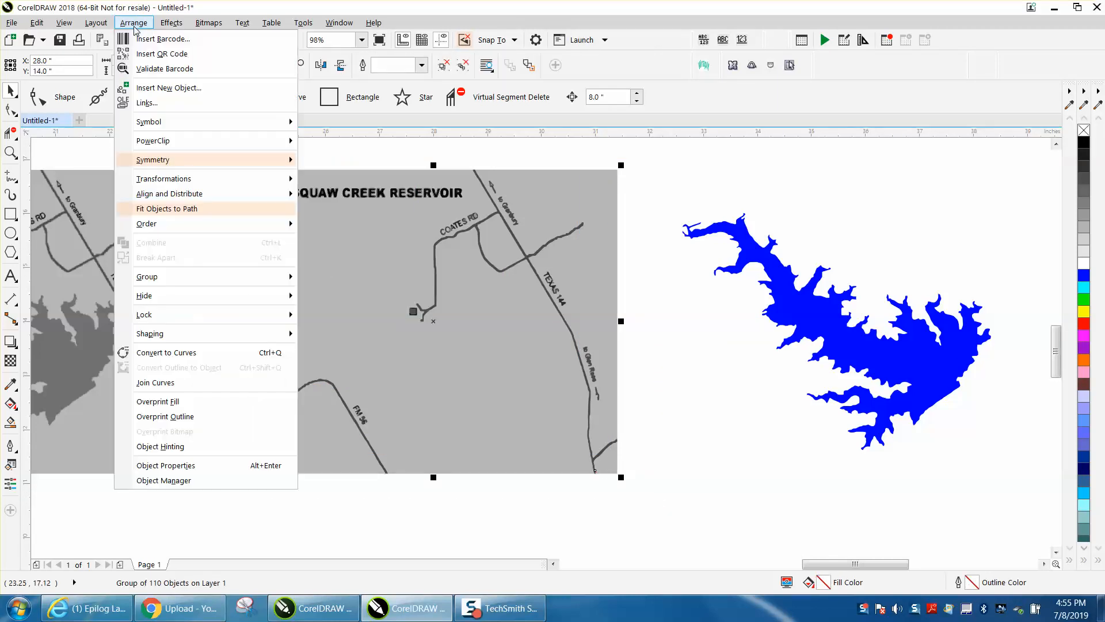
mouse_move(162, 316)
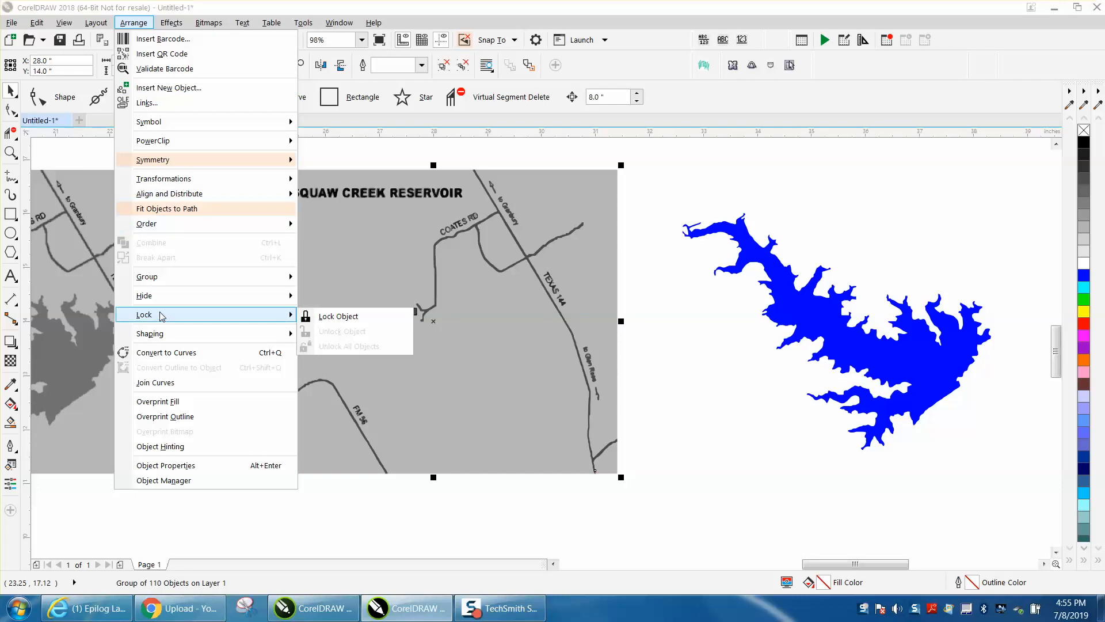
left_click(361, 318)
left_click(835, 324)
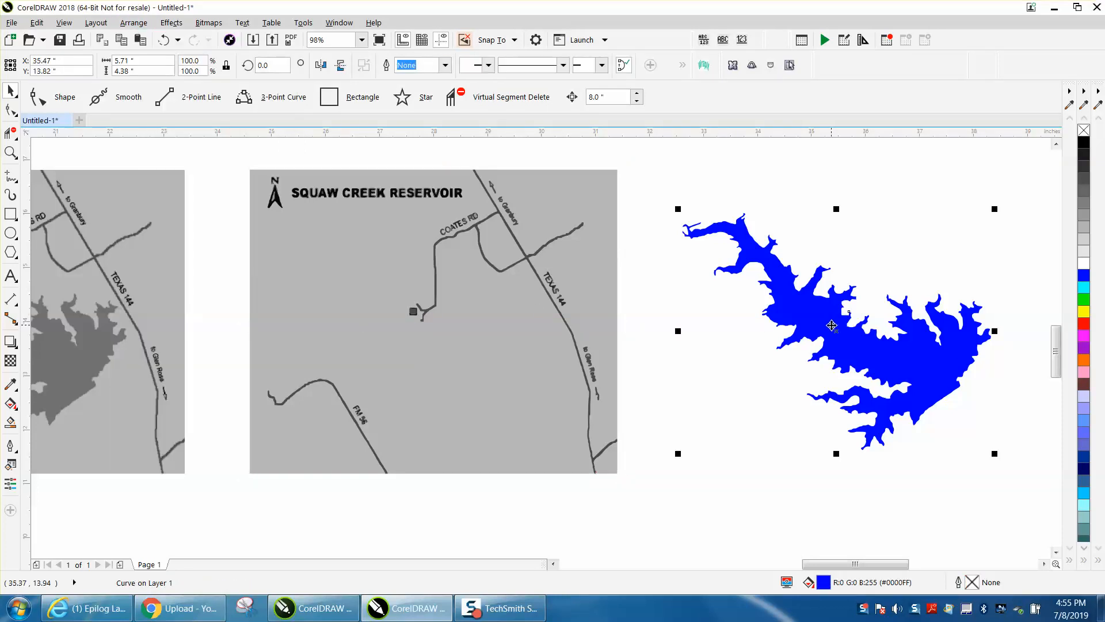
key("Left")
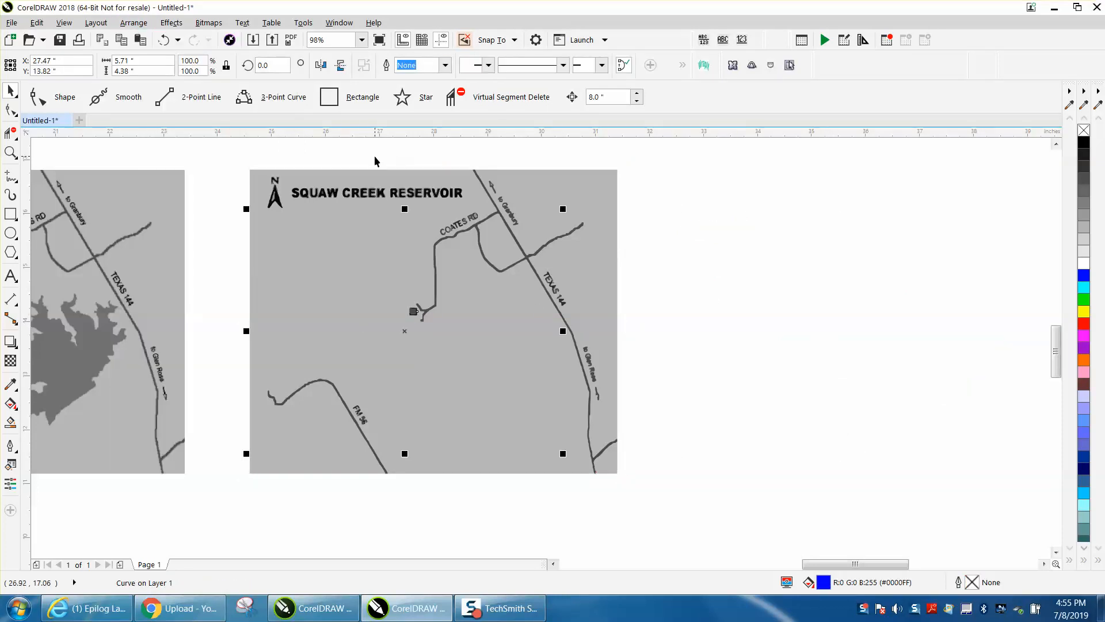
key("Escape")
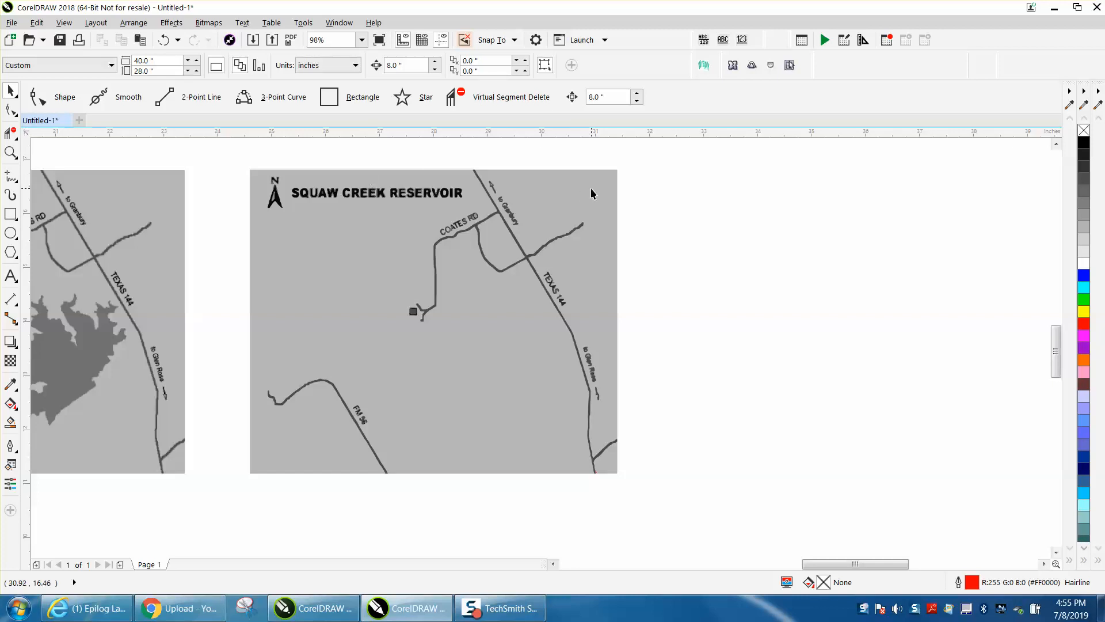
left_click(425, 310)
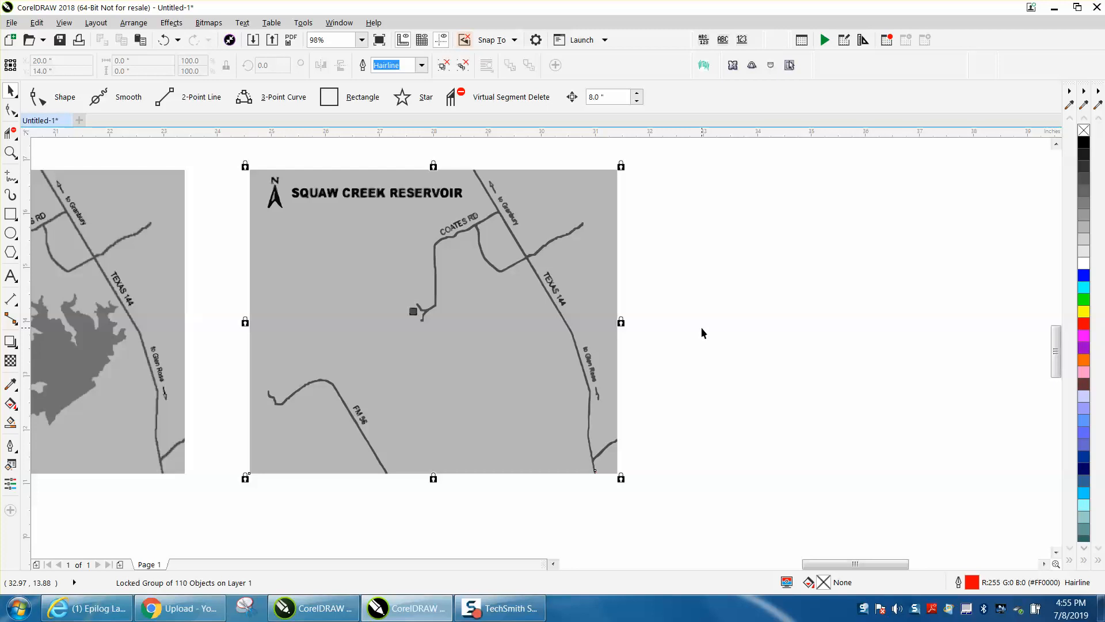
left_click_drag(687, 202, 334, 368)
left_click_drag(298, 441, 302, 436)
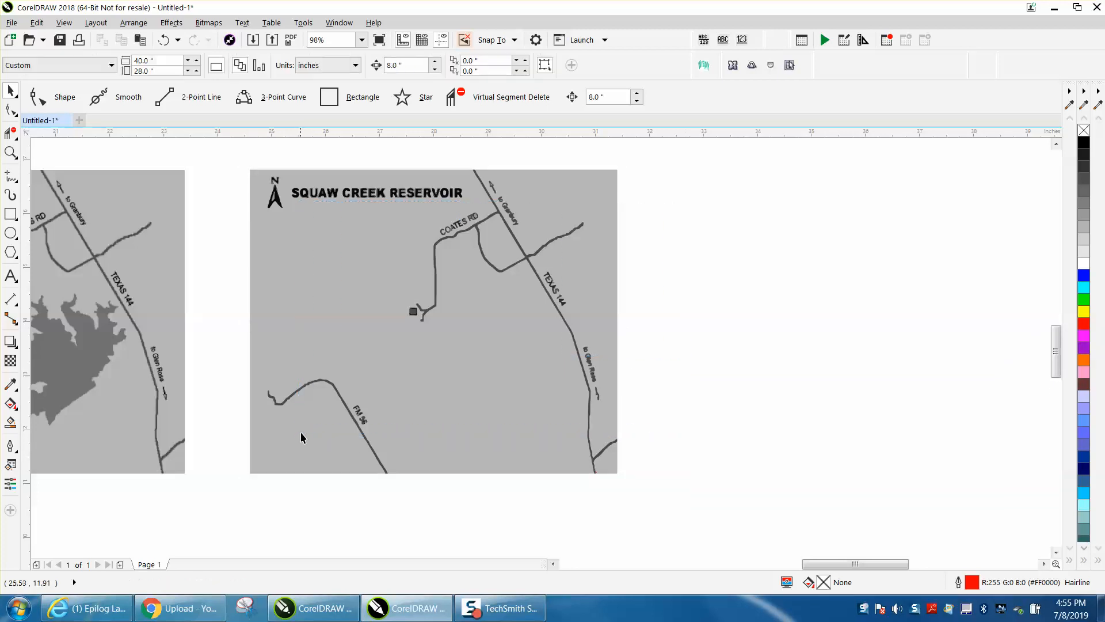
- Unlock the grouped map and send it back one level, behind the blue lake
left_click(319, 204)
left_click(134, 23)
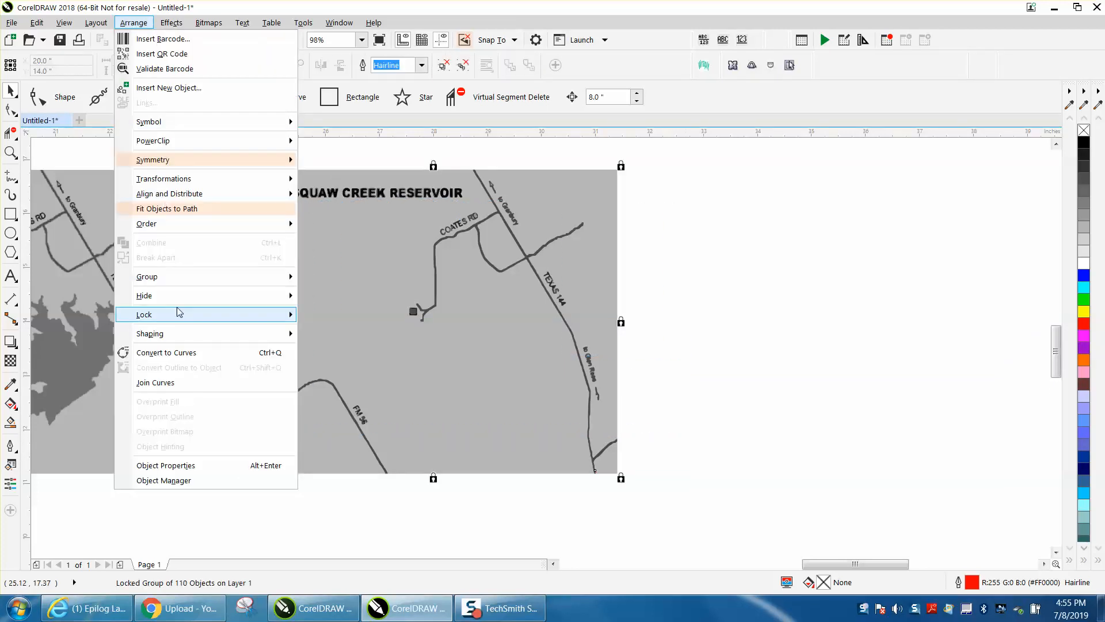
mouse_move(184, 316)
left_click(340, 330)
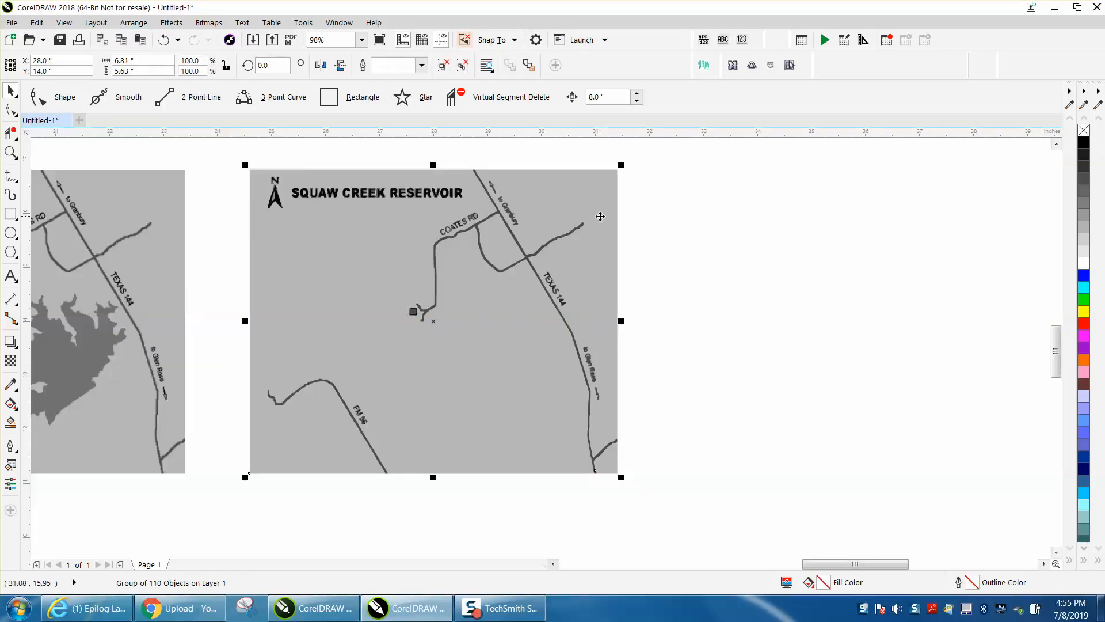
key("ctrl+Page_Down")
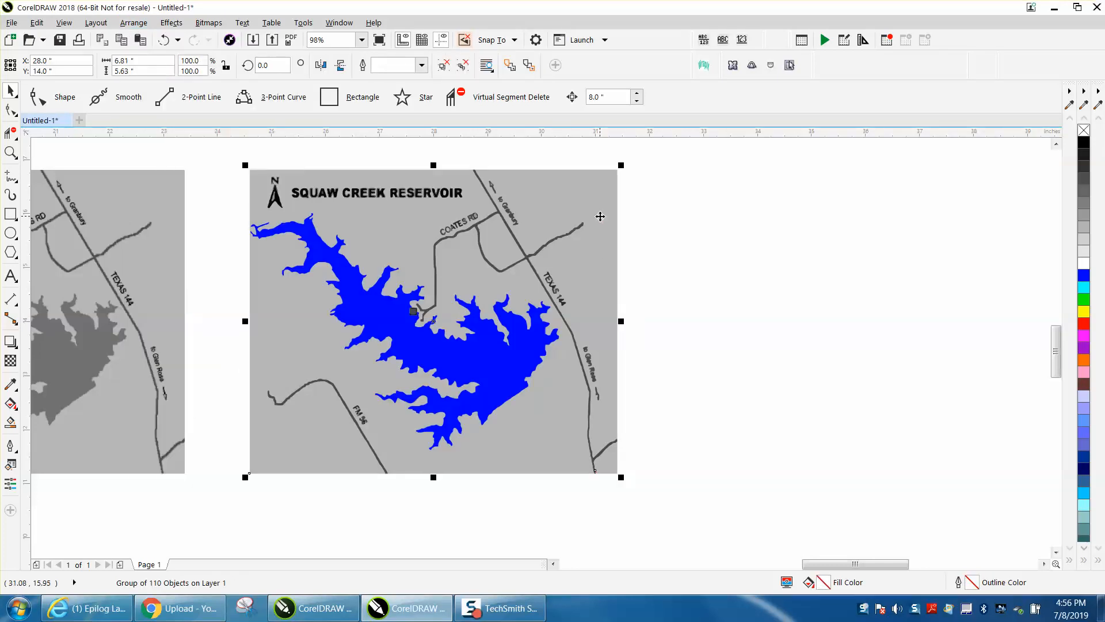
- Lock the grouped map behind the blue lake again
left_click(596, 213)
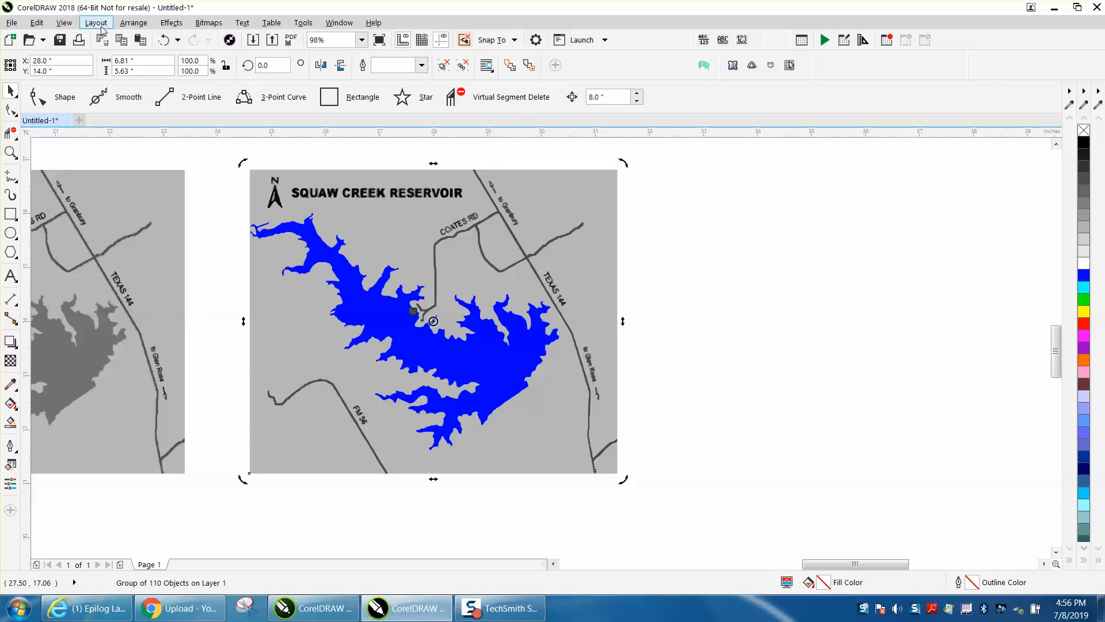
left_click(138, 24)
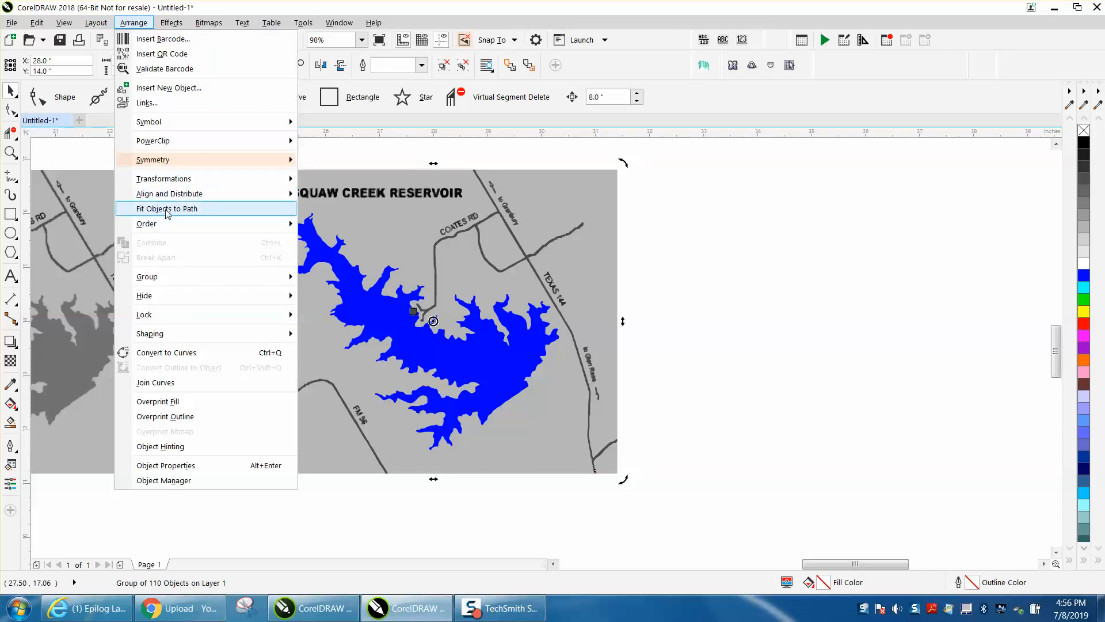
mouse_move(161, 314)
left_click(328, 315)
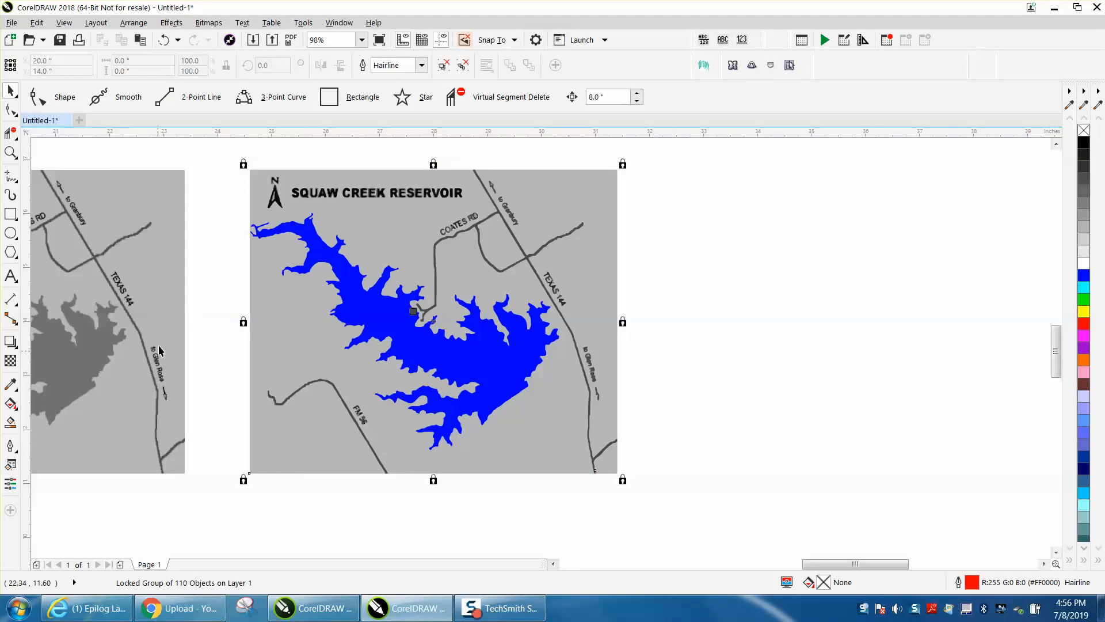
- Trace the Texas 144 road with a freehand line about 2.25 by 5.65 inches, from the map's lower edge to its upper edge
left_click(11, 152)
left_click_drag(201, 156, 753, 536)
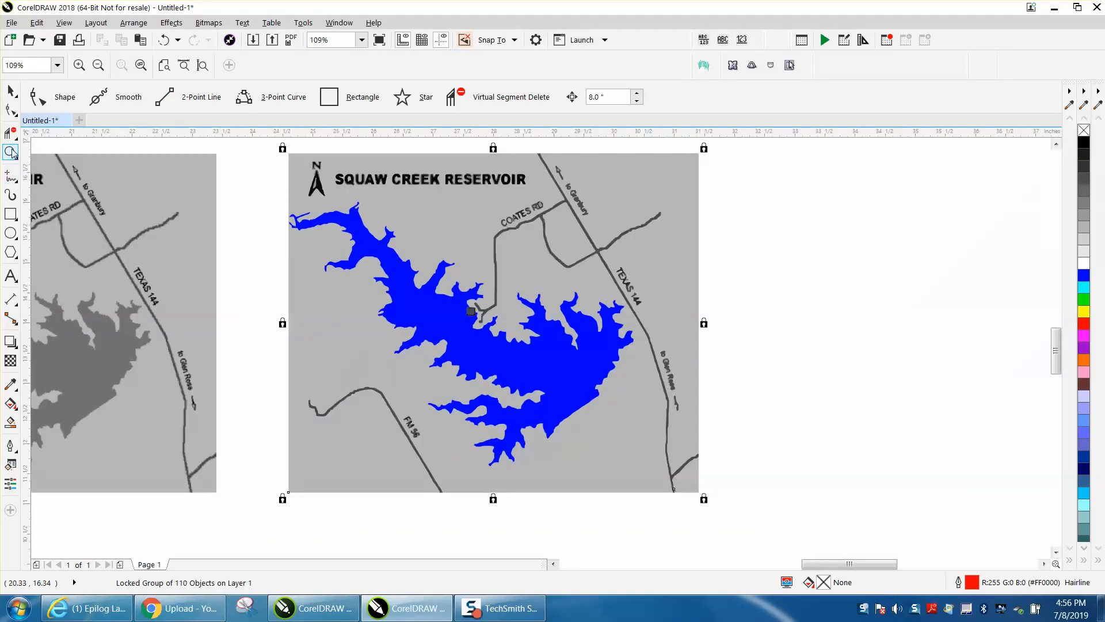
left_click(10, 176)
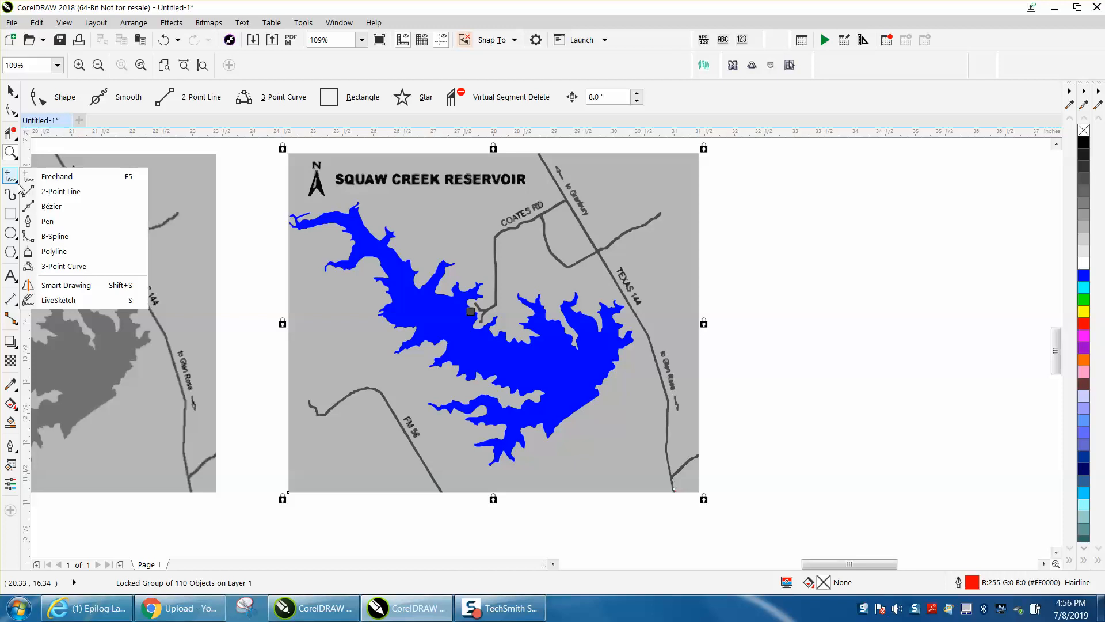
left_click(55, 179)
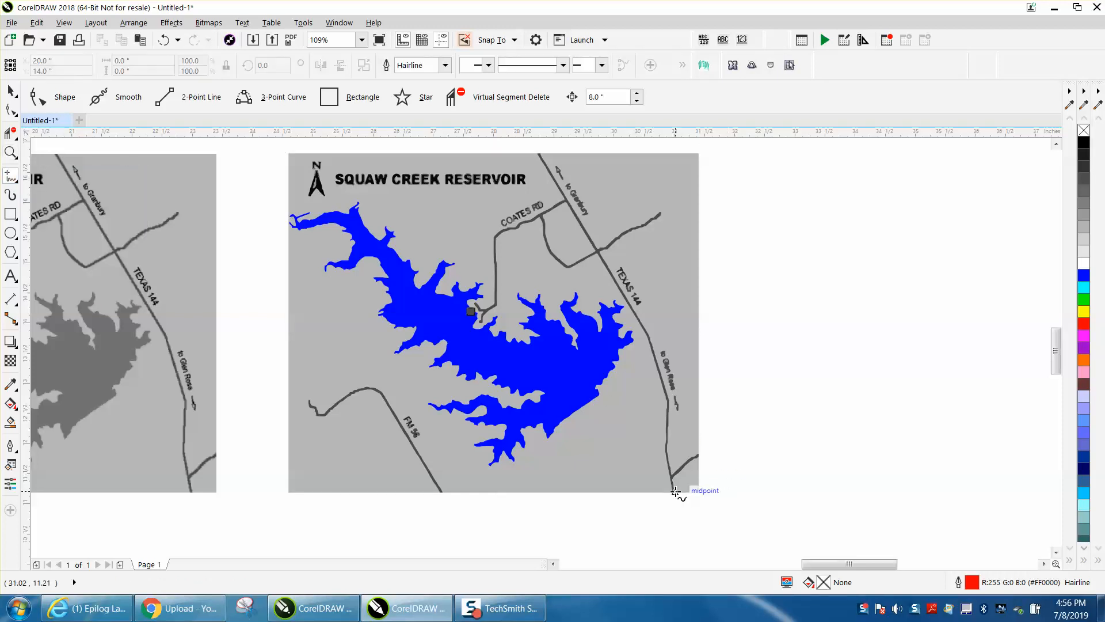
mouse_move(675, 491)
left_mouse_down()
mouse_move(654, 352)
mouse_move(540, 152)
left_mouse_up()
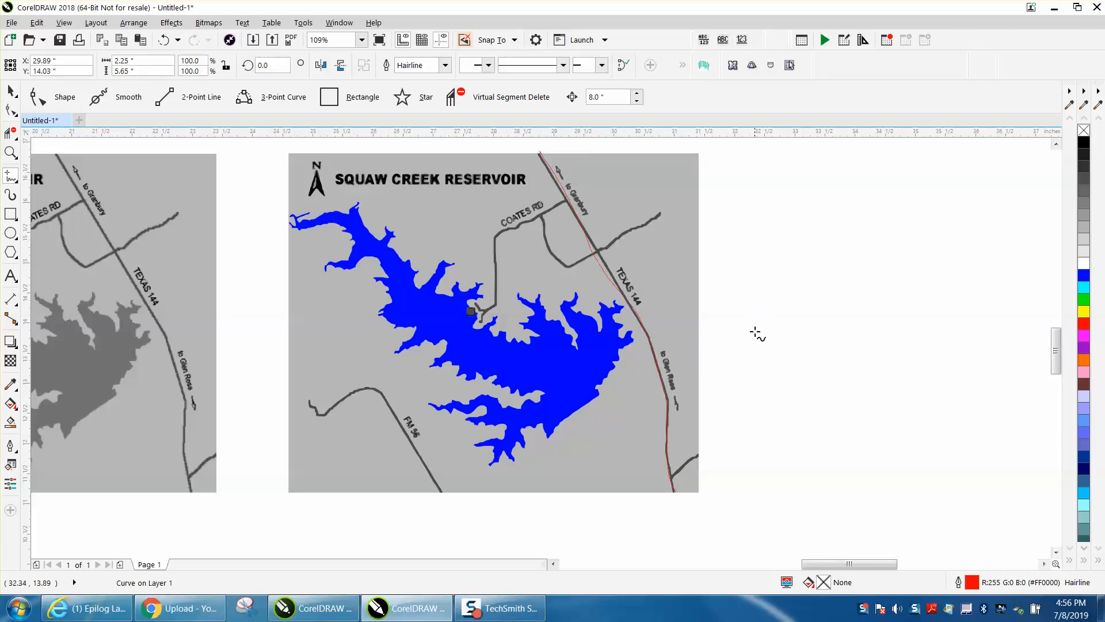
- Delete the extra node near the traced road's upper end and move the end node onto the road at the map's upper edge
left_click(10, 152)
left_click_drag(526, 148, 788, 342)
left_click(10, 110)
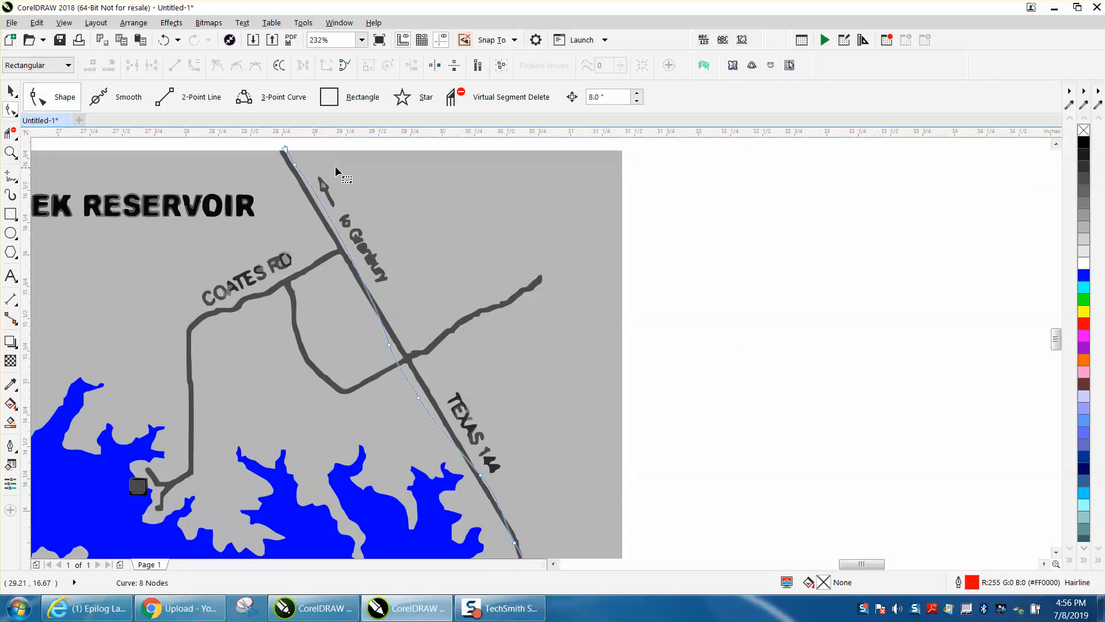
left_click(295, 166)
key("Delete")
left_click_drag(286, 150, 279, 150)
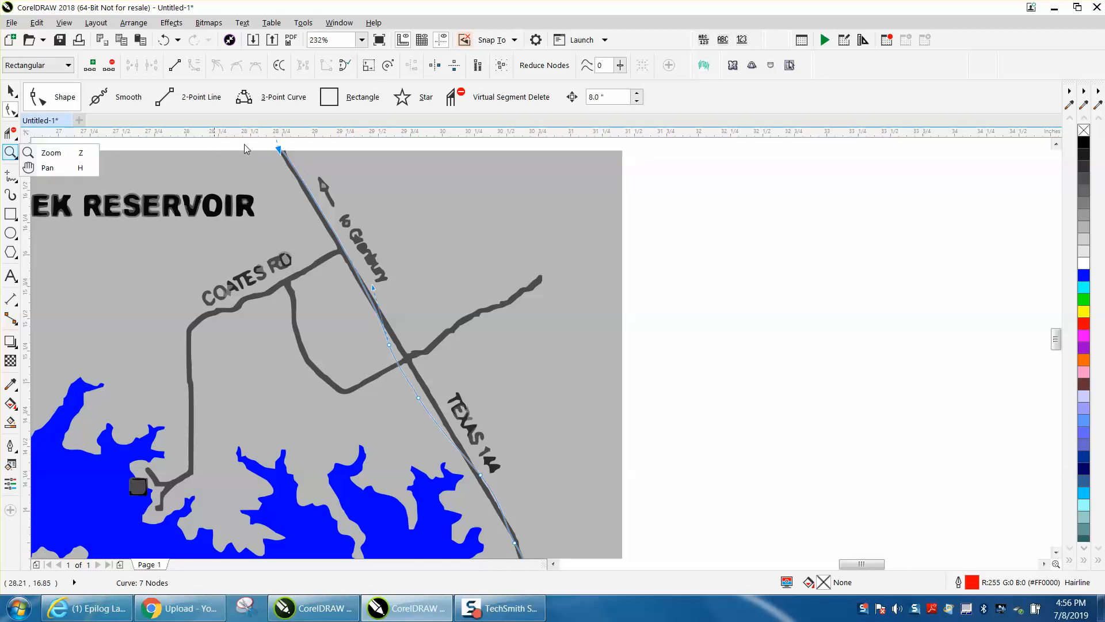
- Redirect the upper end node's curve handle down along the road to remove the hook in the traced line
left_click(11, 153)
left_click_drag(259, 142, 355, 178)
key("F10")
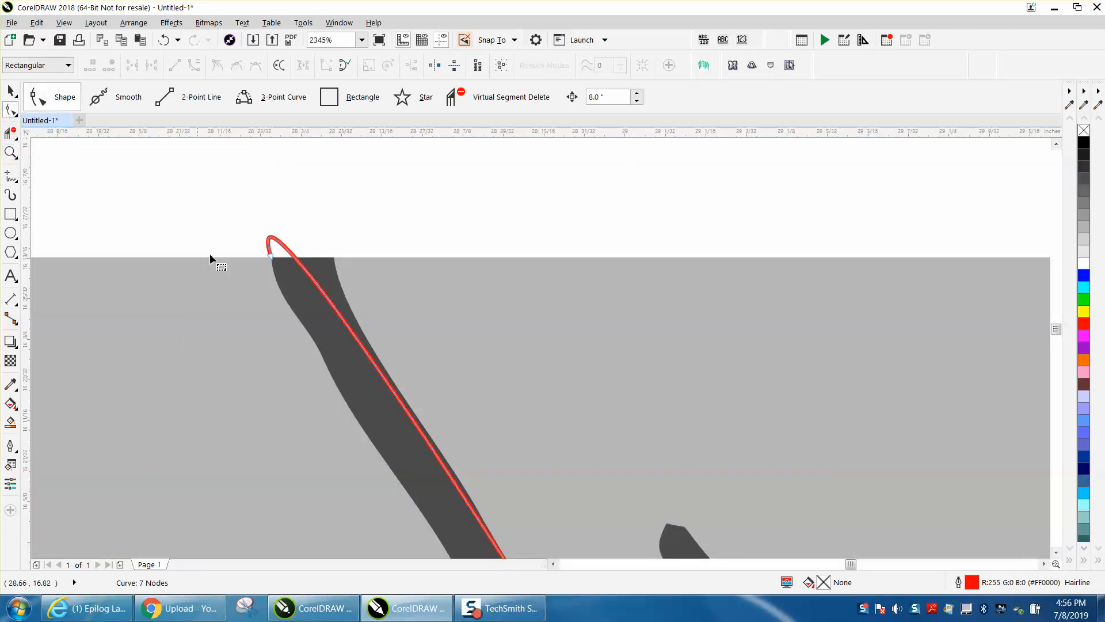
left_click(271, 253)
scroll(325, 254, "down", 1)
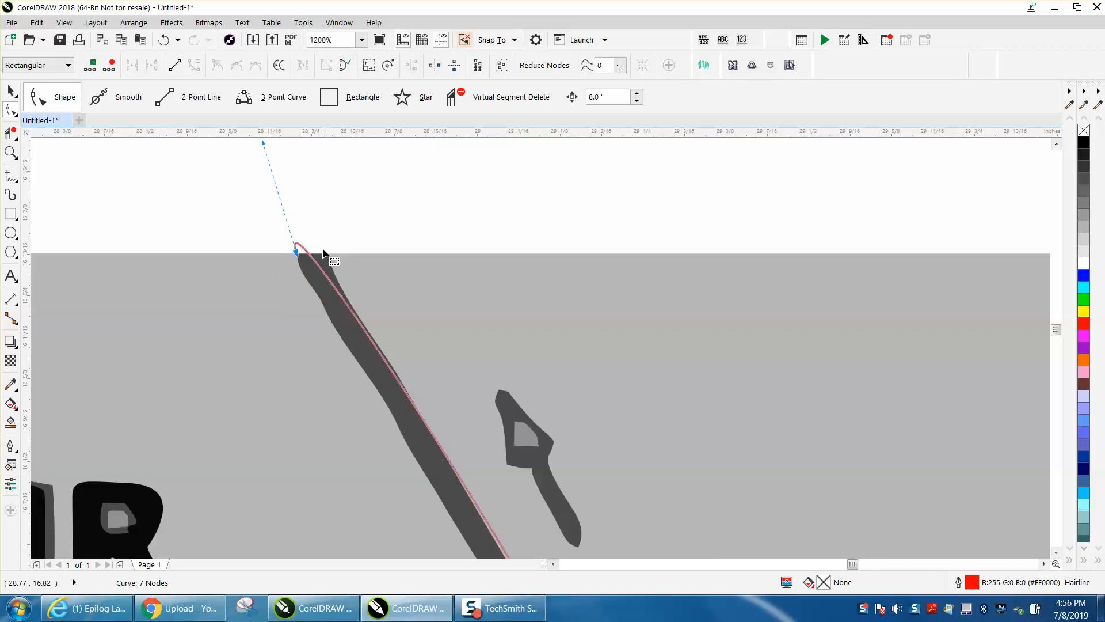
mouse_move(262, 148)
left_mouse_down()
mouse_move(305, 170)
mouse_move(372, 291)
mouse_move(349, 320)
left_mouse_up()
- Delete the two traced-line nodes that stray from Texas 144 around the side-road intersection
scroll(350, 320, "down", 1)
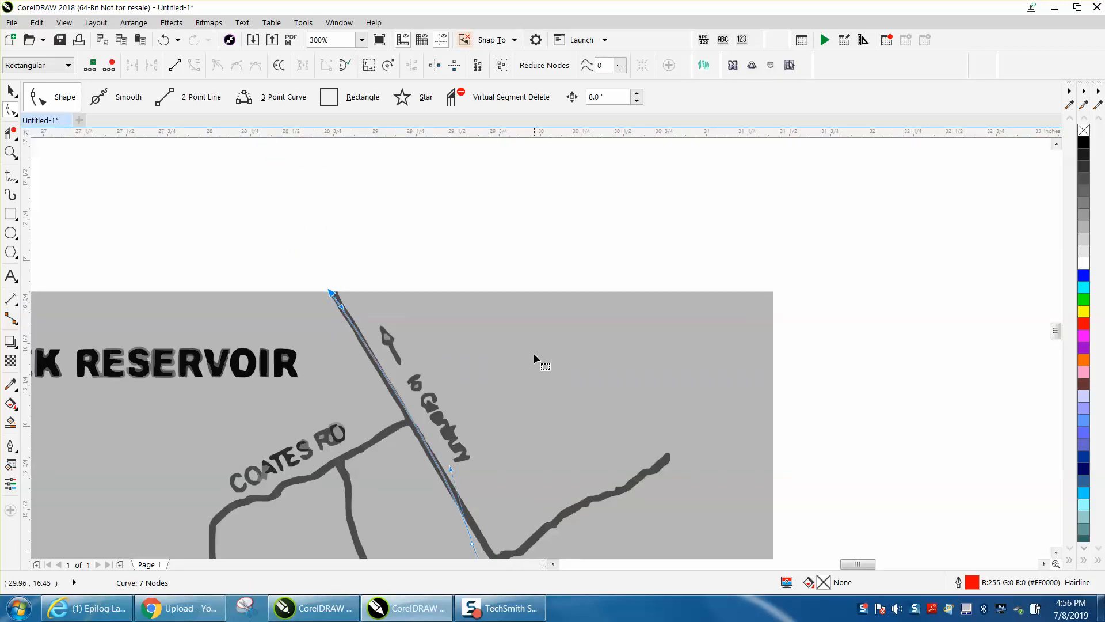
scroll(524, 354, "down", 1)
left_click(10, 152)
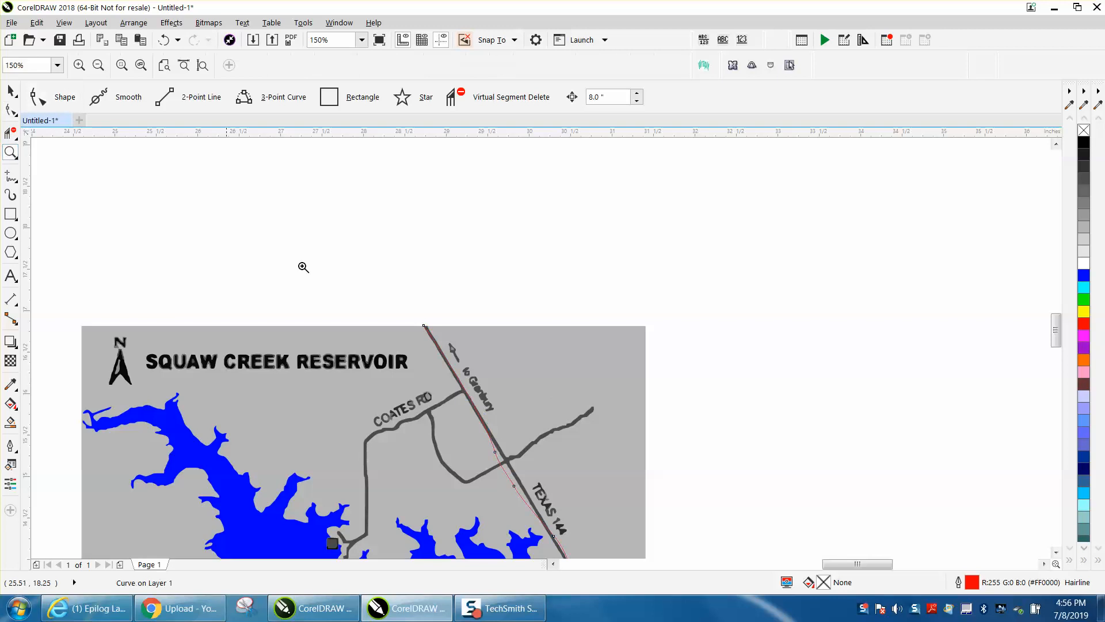
scroll(391, 305, "down", 1)
left_click_drag(413, 380, 608, 491)
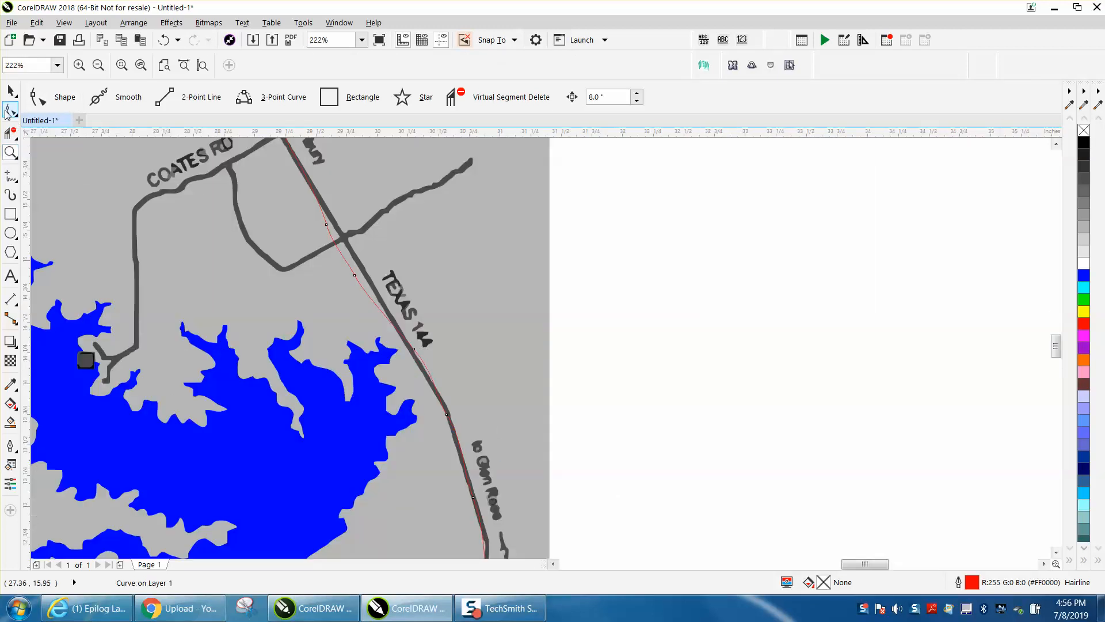
left_click(10, 110)
left_click(325, 225)
key("Delete")
left_click(355, 275)
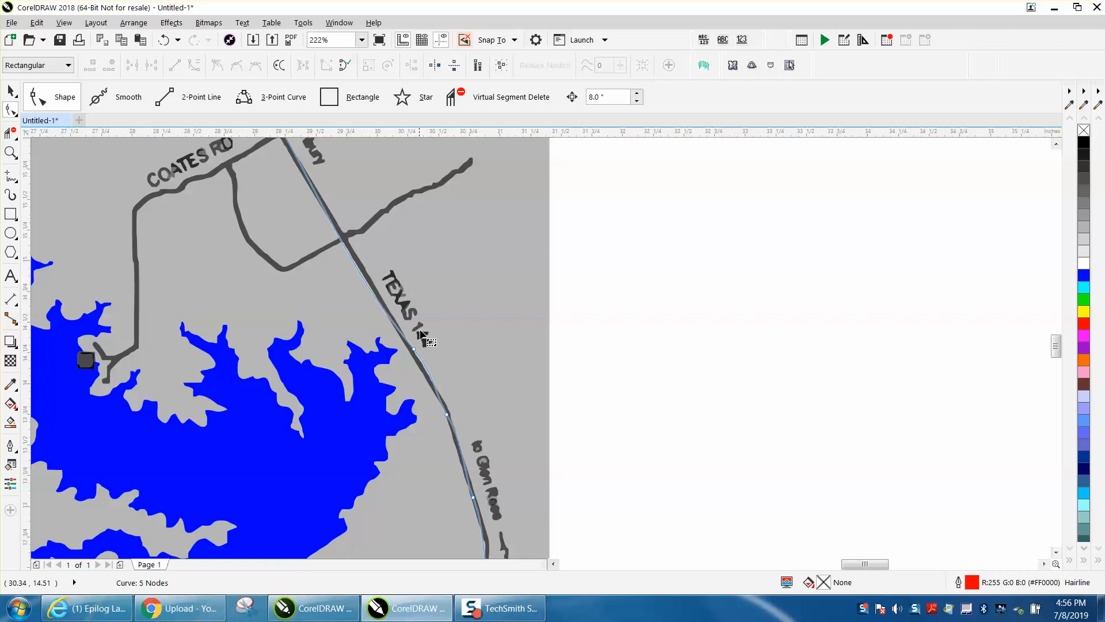
- Adjust the Texas 144 line's nodes and curve handles so it follows the road from the side-road intersection to the bend beside the lake
left_click_drag(414, 351, 411, 353)
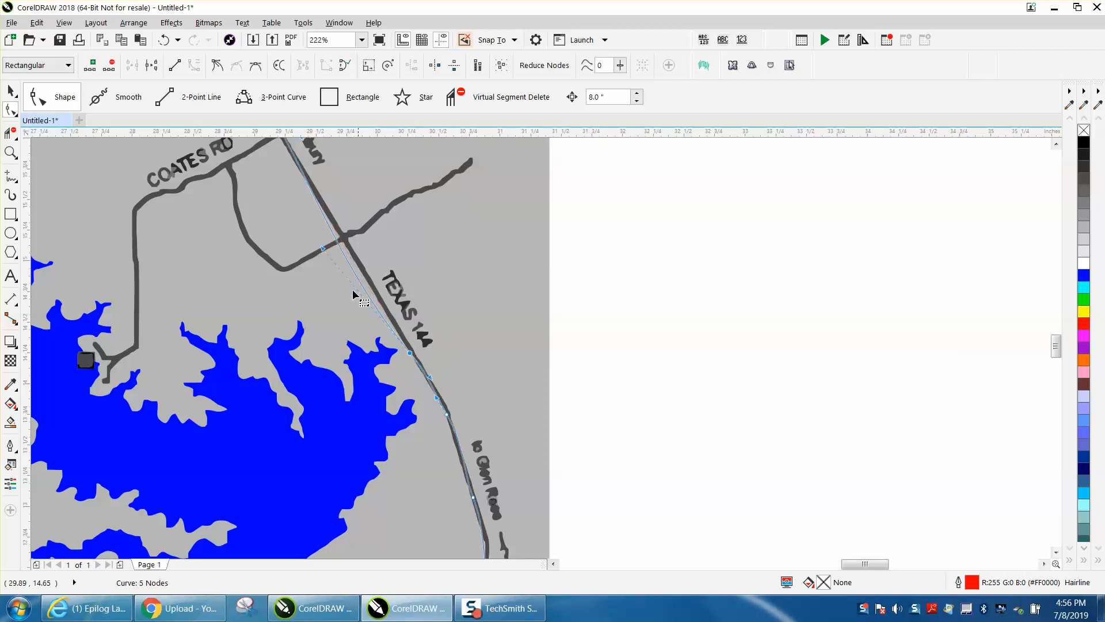
left_click_drag(323, 249, 336, 235)
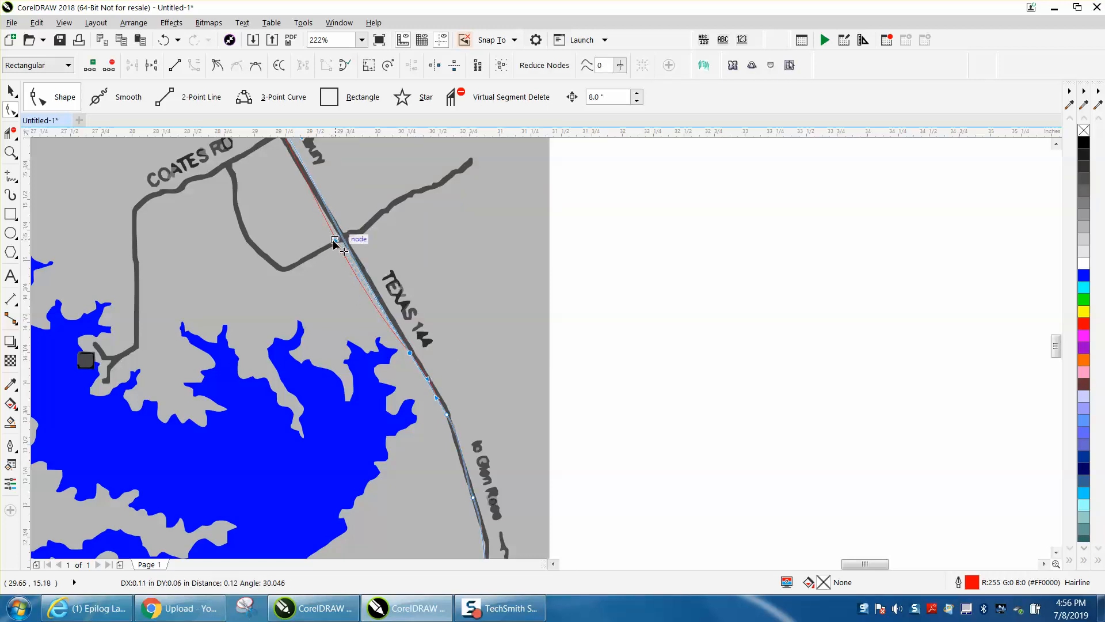
left_click_drag(440, 399, 440, 398)
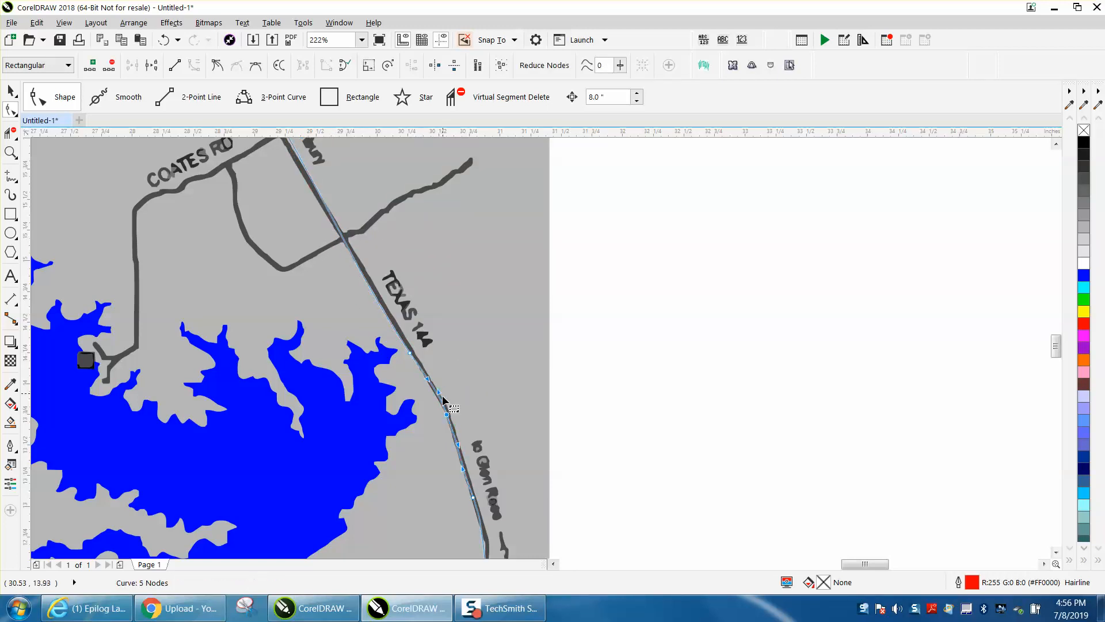
scroll(446, 401, "down", 3)
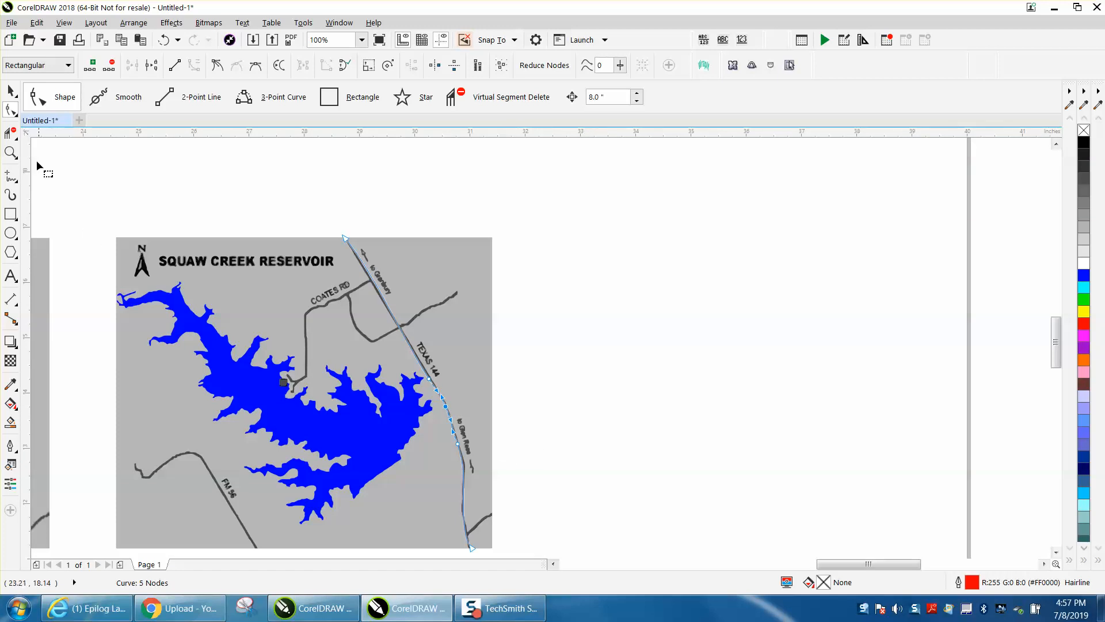
- Give the Texas 144 line a black 2.0 pt outline that scales with the object
left_click(13, 91)
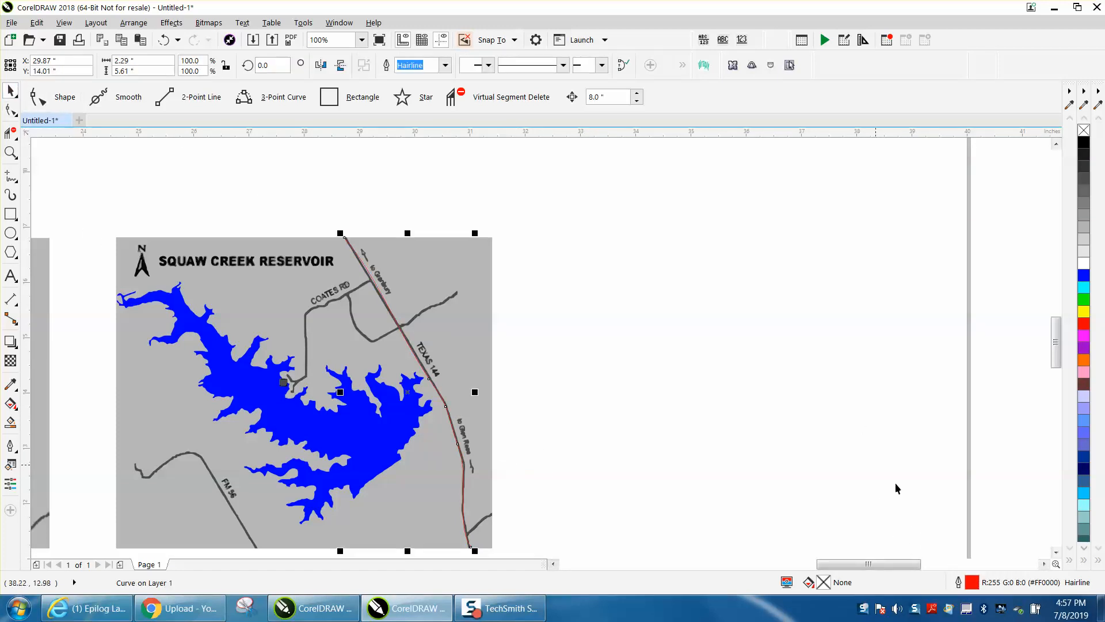
double_click(972, 583)
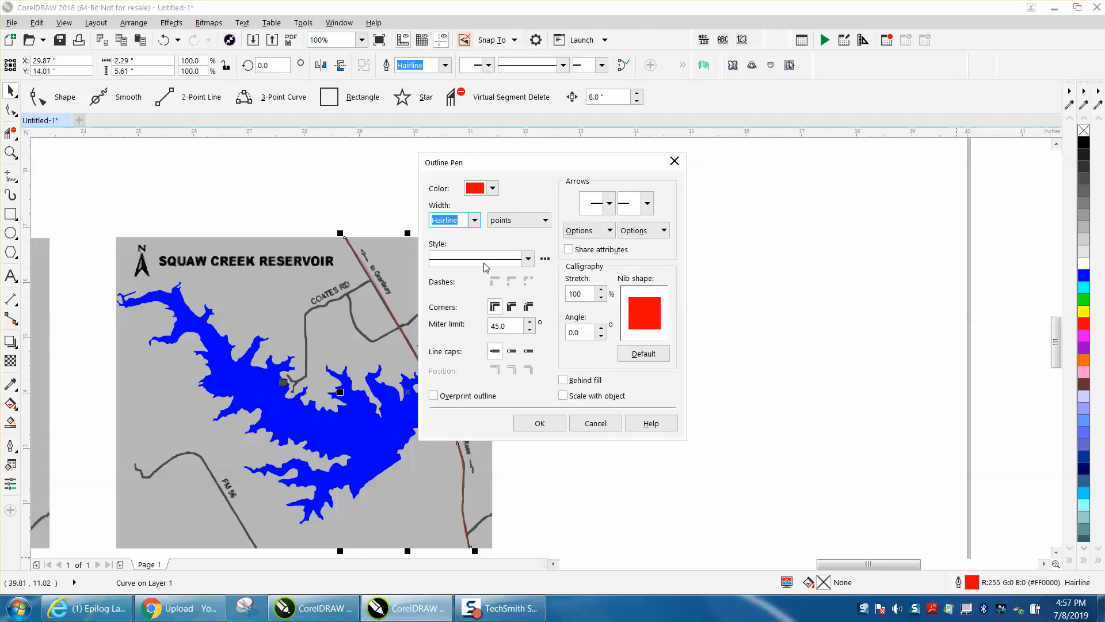
left_click(475, 219)
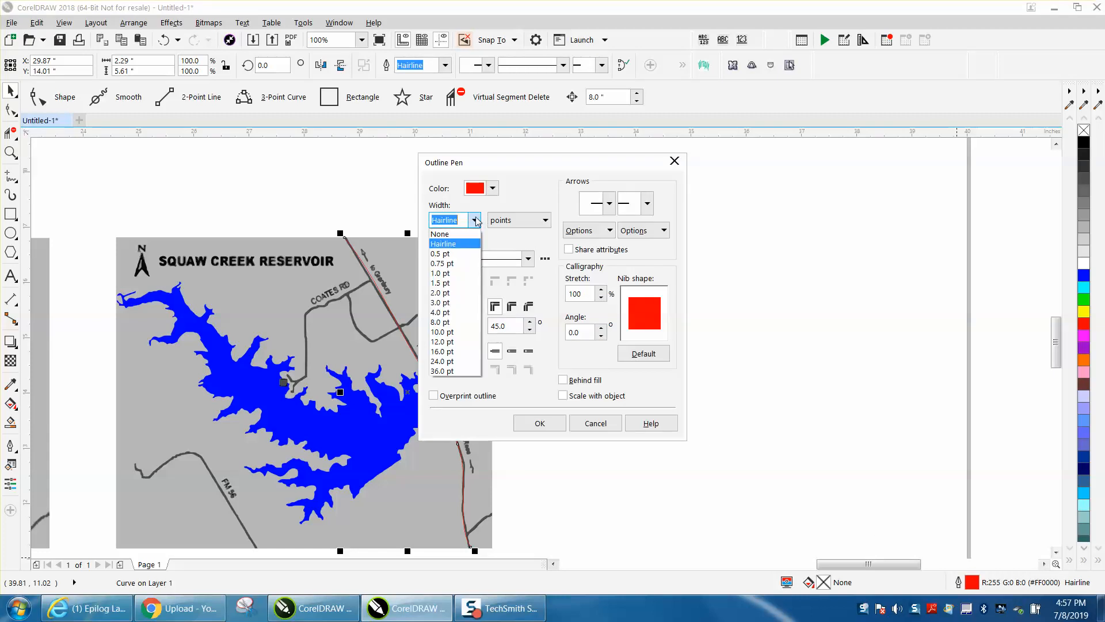
left_click(454, 294)
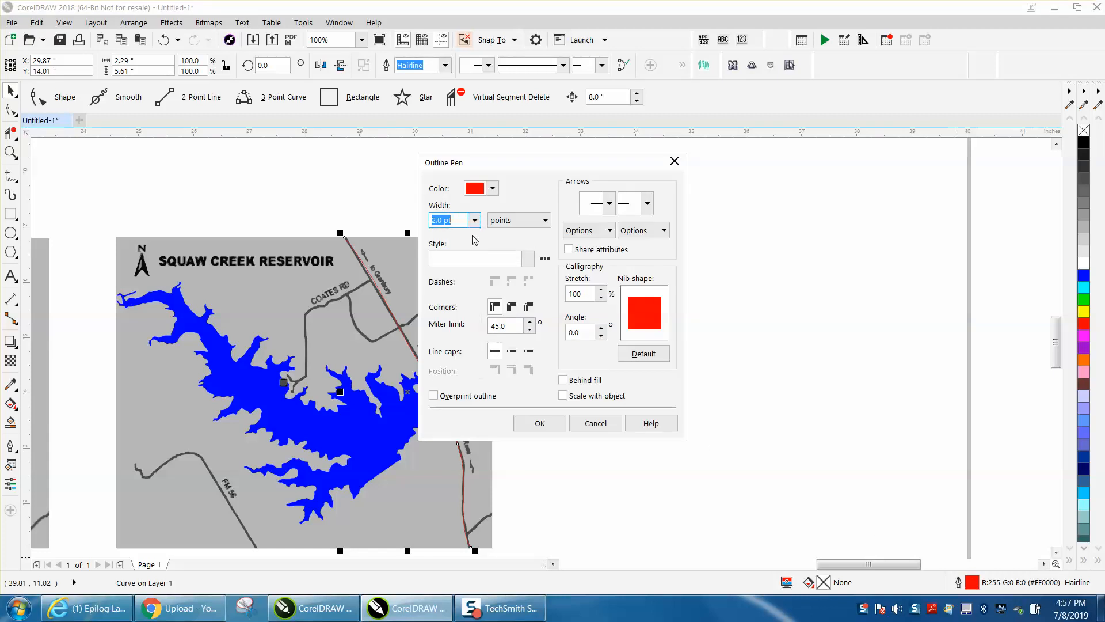
left_click(563, 396)
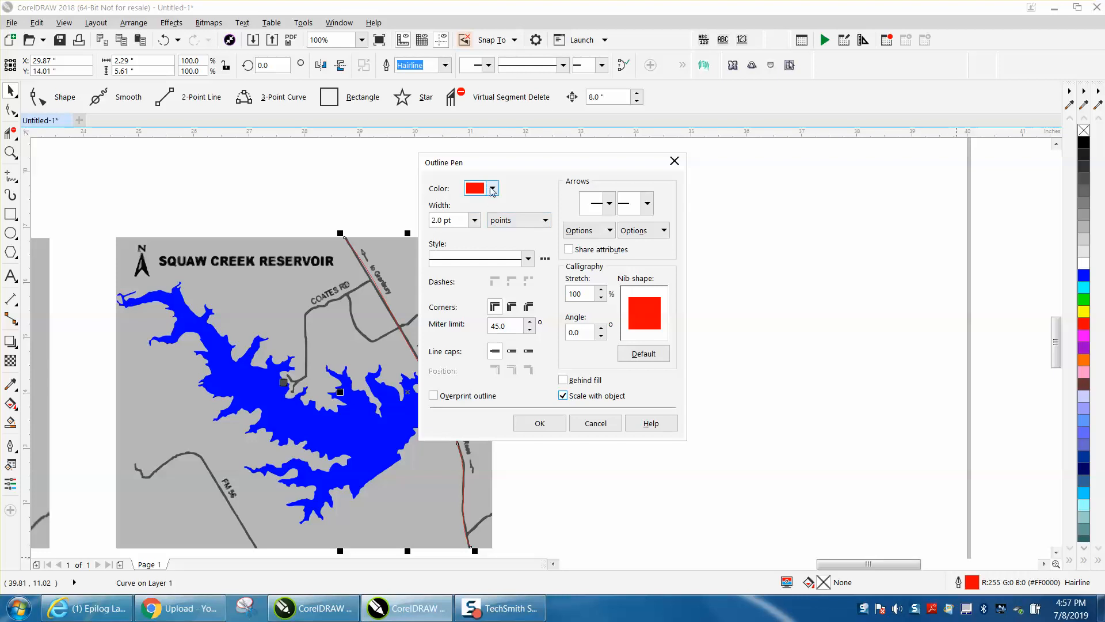
left_click(492, 188)
scroll(593, 260, "up", 3)
left_click(560, 262)
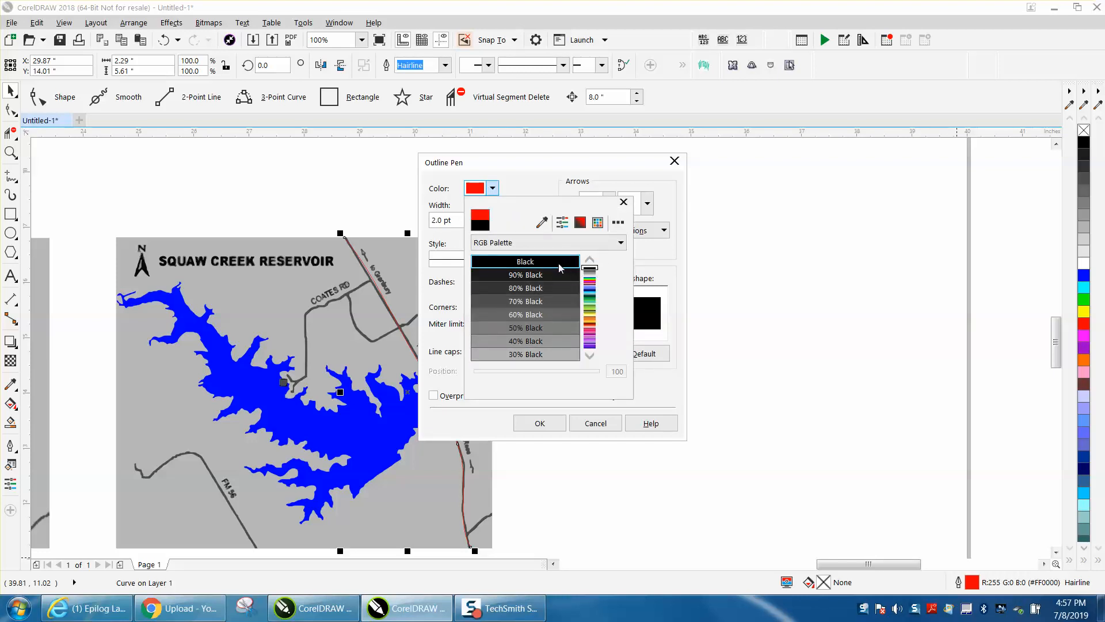
left_click(545, 425)
left_click(545, 425)
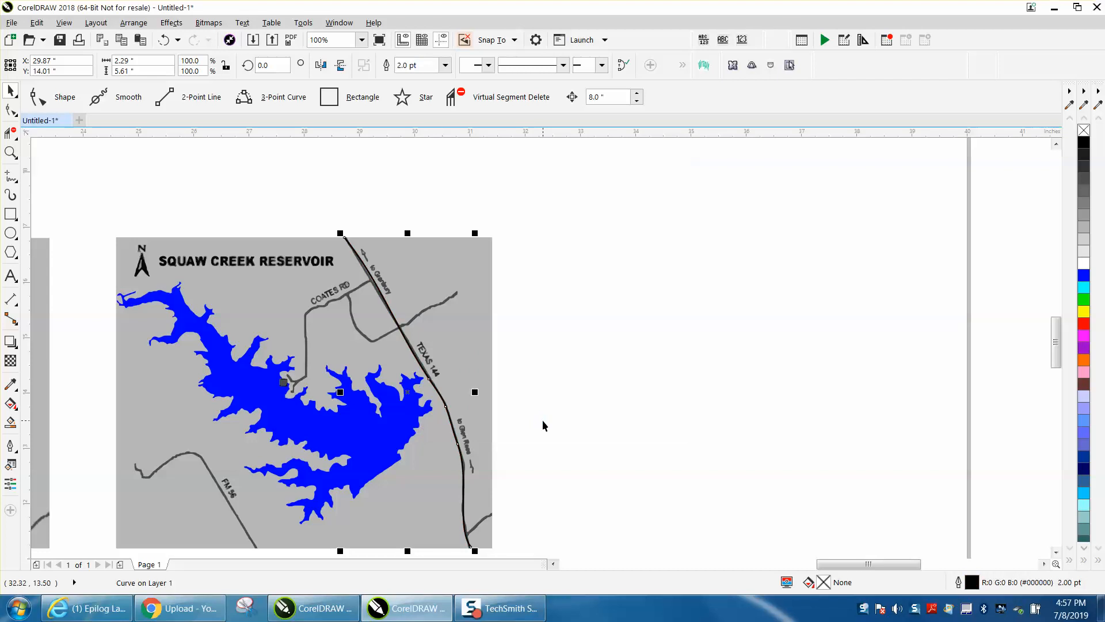
- Trace the side road crossing Texas 144 and Coates Rd with freehand lines, the Coates Rd line about 1.42 by 2.0 inches
left_click(10, 152)
left_click_drag(295, 236, 554, 397)
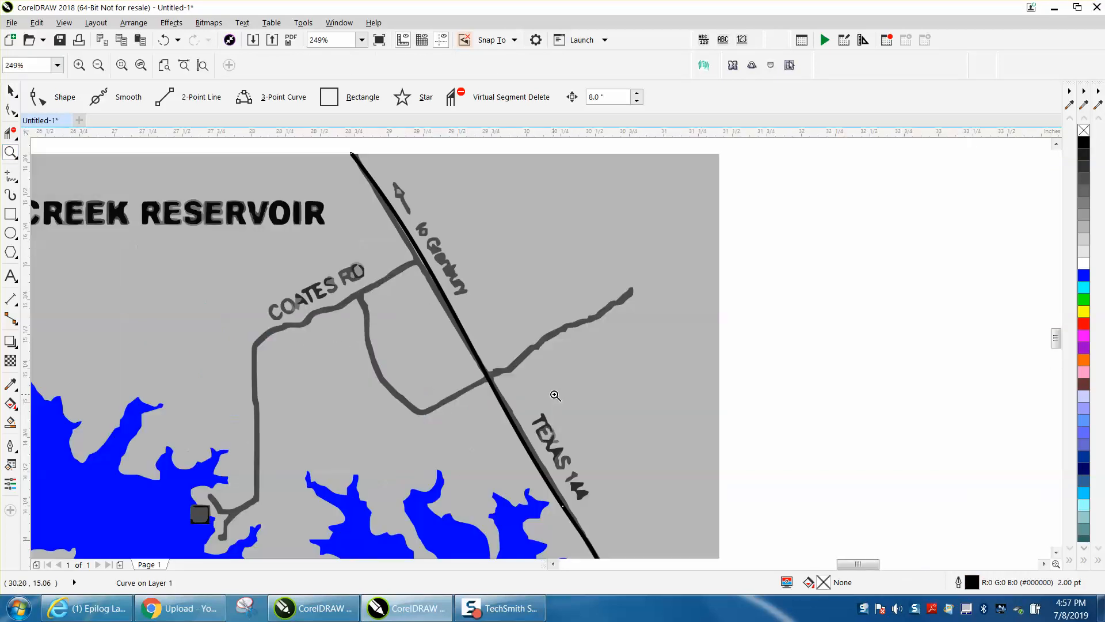
right_click(516, 369)
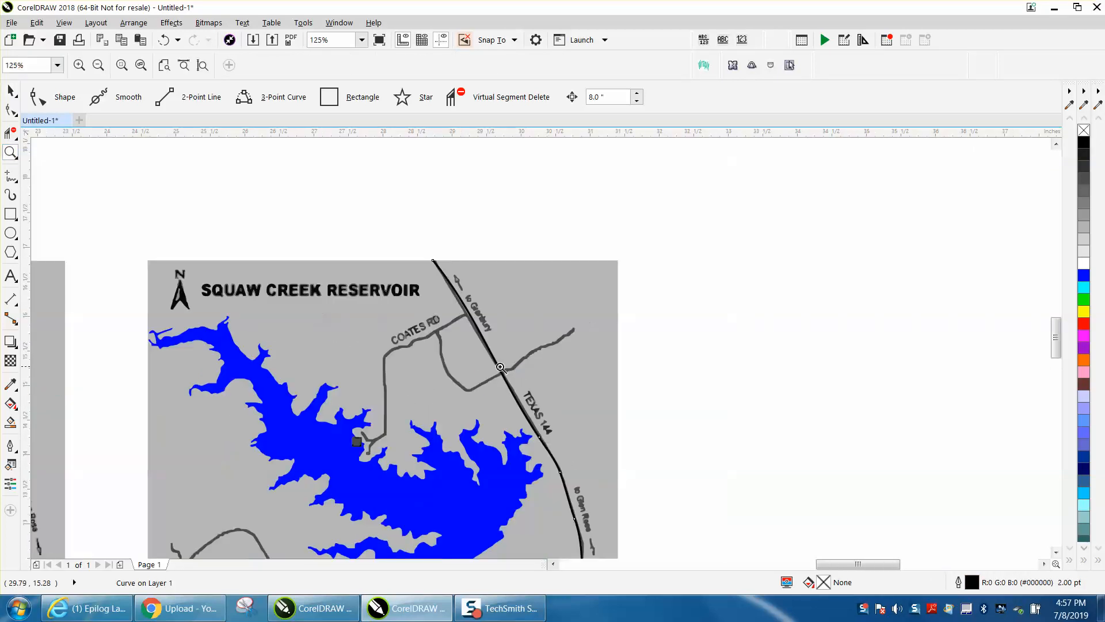
left_click(11, 176)
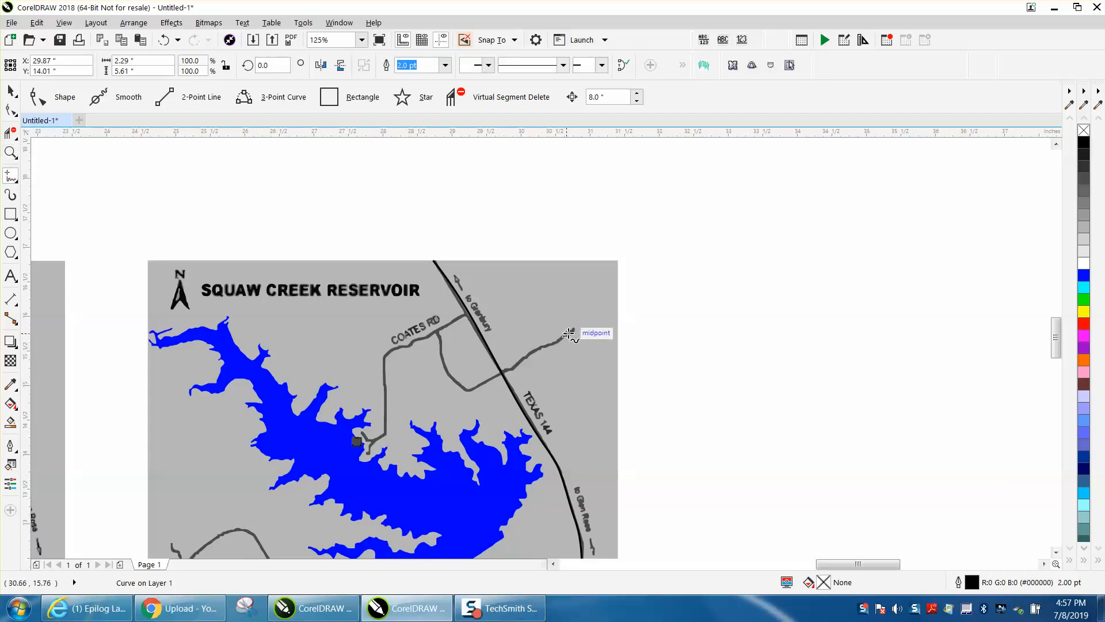
mouse_move(574, 329)
left_mouse_down()
mouse_move(470, 388)
mouse_move(448, 370)
mouse_move(439, 331)
mouse_move(422, 324)
mouse_move(454, 327)
mouse_move(466, 316)
mouse_move(387, 352)
mouse_move(368, 454)
left_mouse_up()
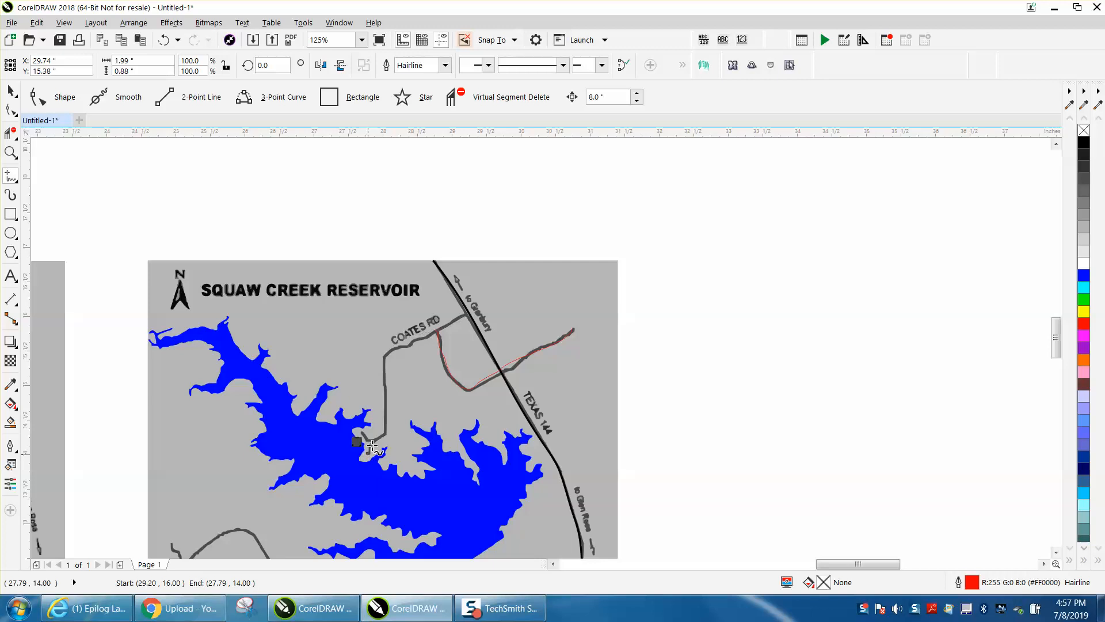
- Trace the short spur at the lower end of Coates Rd with a freehand line about 0.3 by 0.12 inches
left_click(10, 152)
left_click_drag(322, 403, 490, 460)
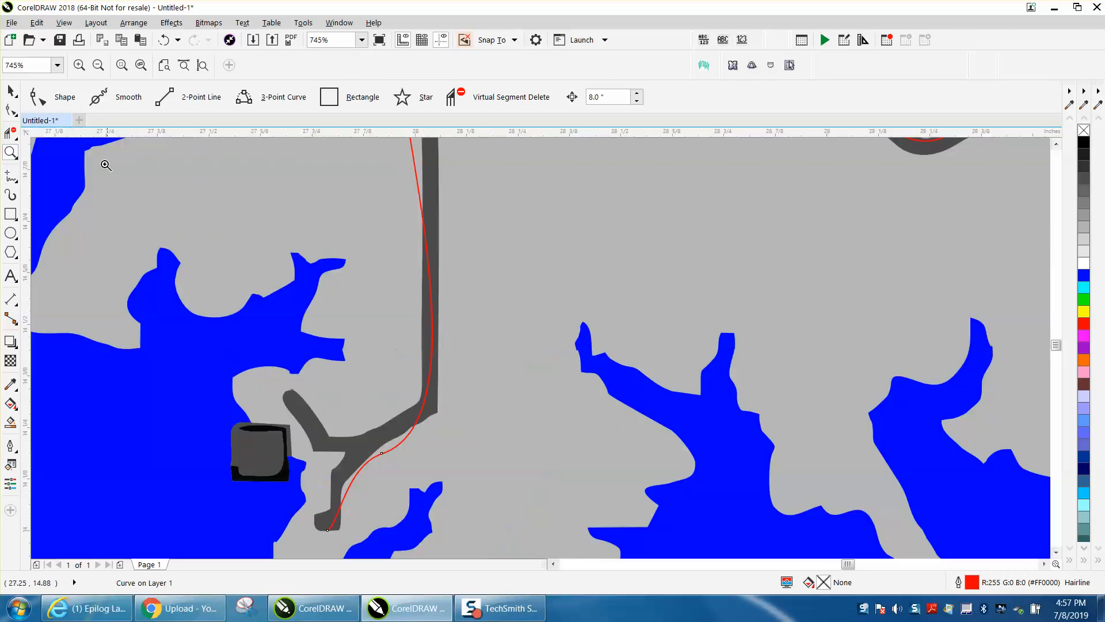
left_click(10, 133)
left_click(10, 175)
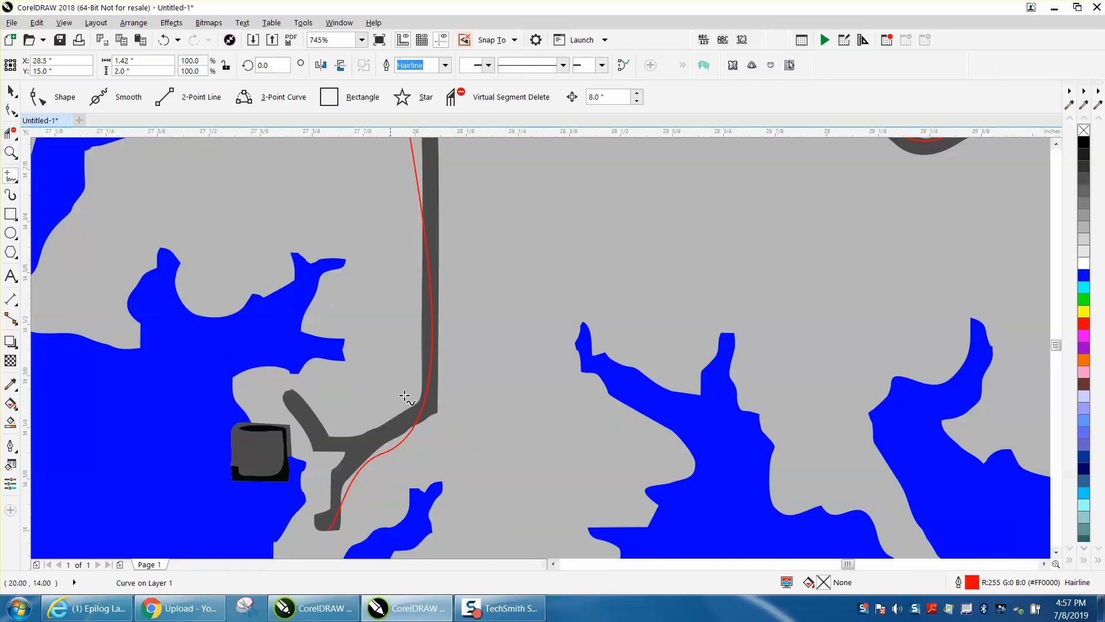
mouse_move(423, 410)
left_mouse_down()
mouse_move(392, 439)
mouse_move(340, 443)
mouse_move(299, 397)
left_mouse_up()
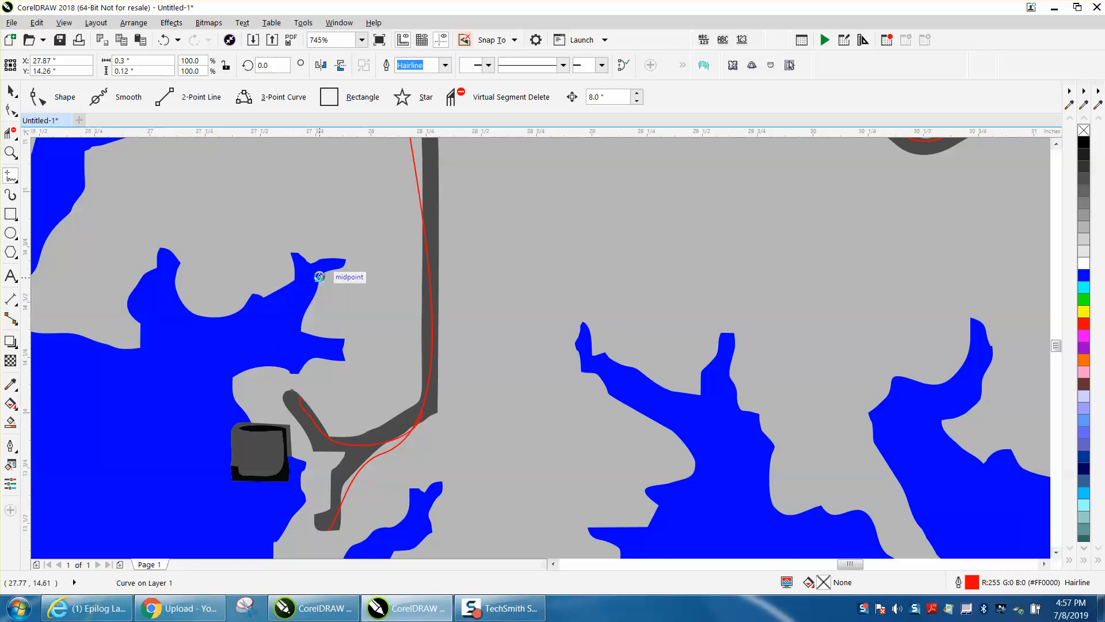
scroll(340, 279, "down", 3)
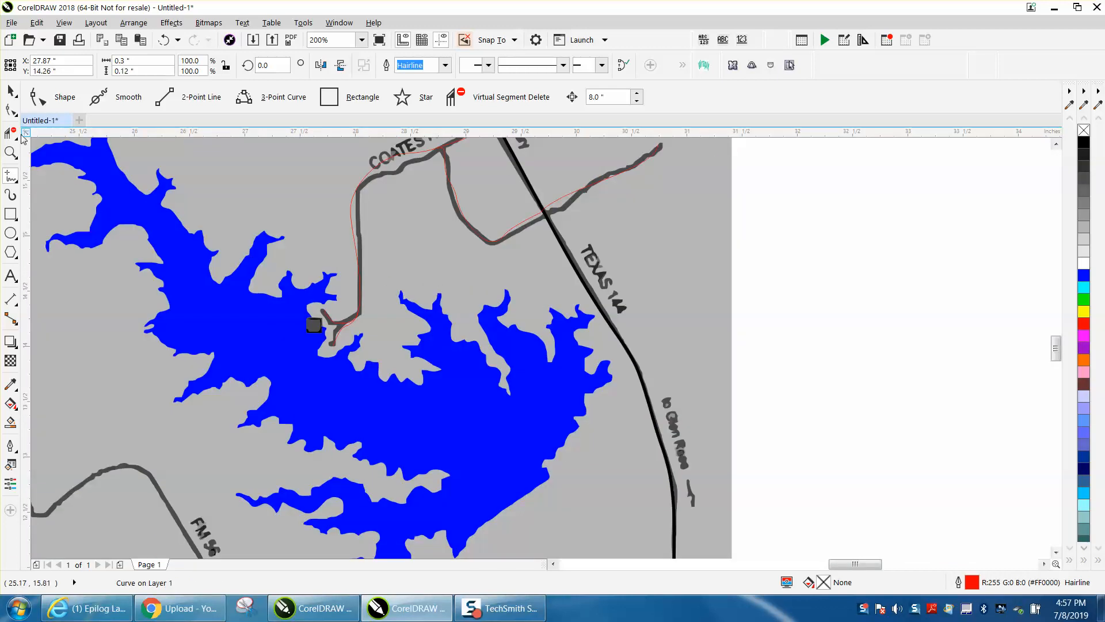
- Move the Coates Rd line's node beneath the road label onto the road and tilt its curve handle along the road
left_click(15, 138)
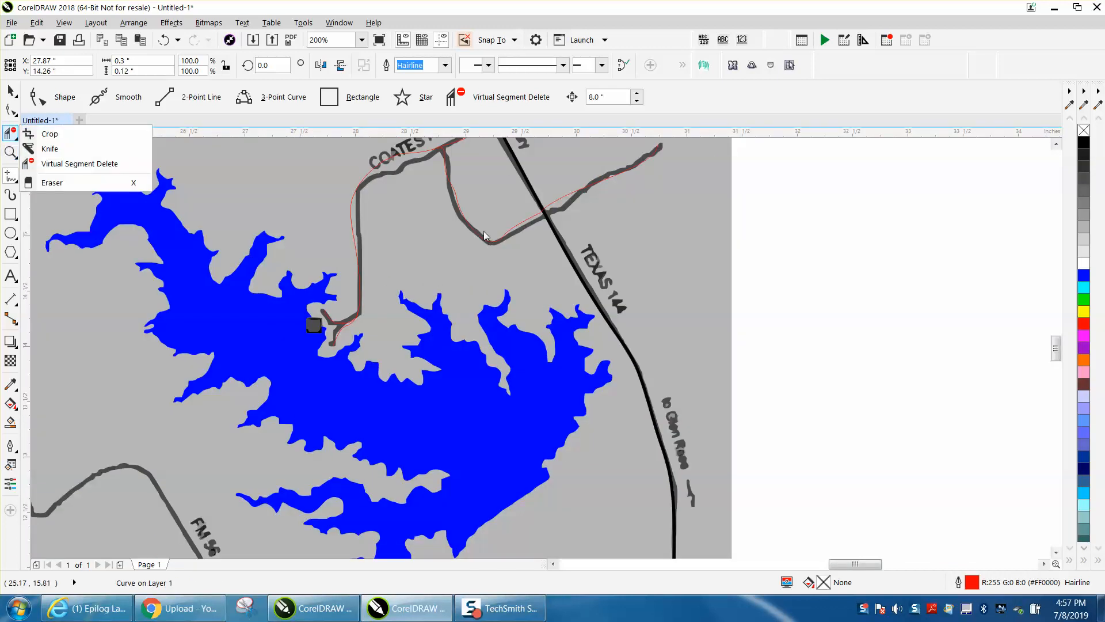
left_click(56, 134)
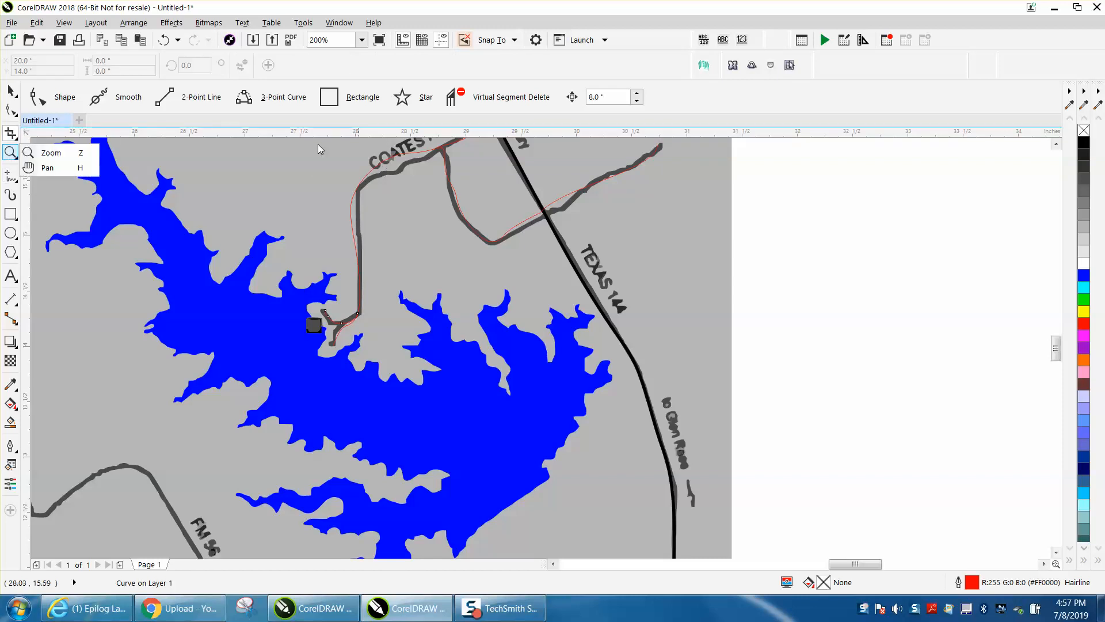
left_click(63, 153)
left_click_drag(319, 147, 593, 278)
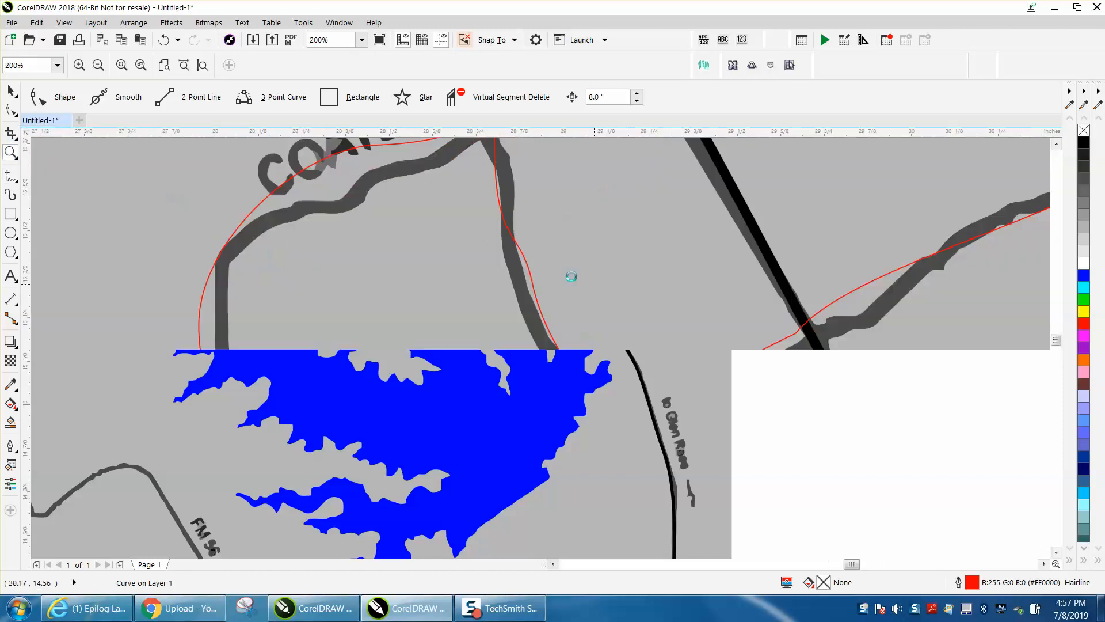
left_click(5, 110)
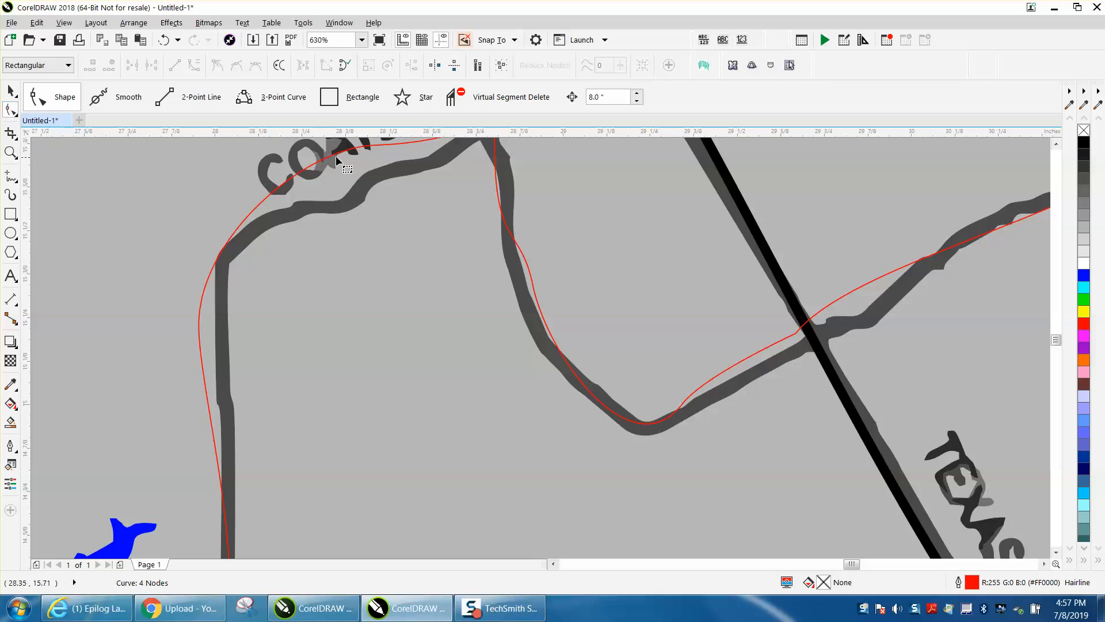
left_click(347, 149)
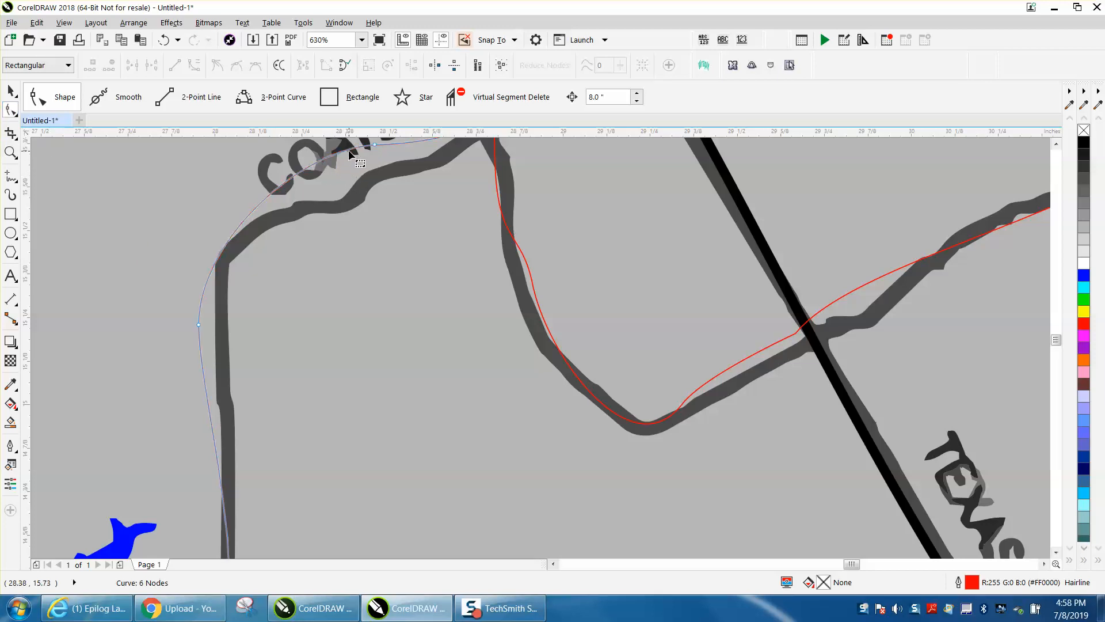
left_click_drag(375, 145, 379, 174)
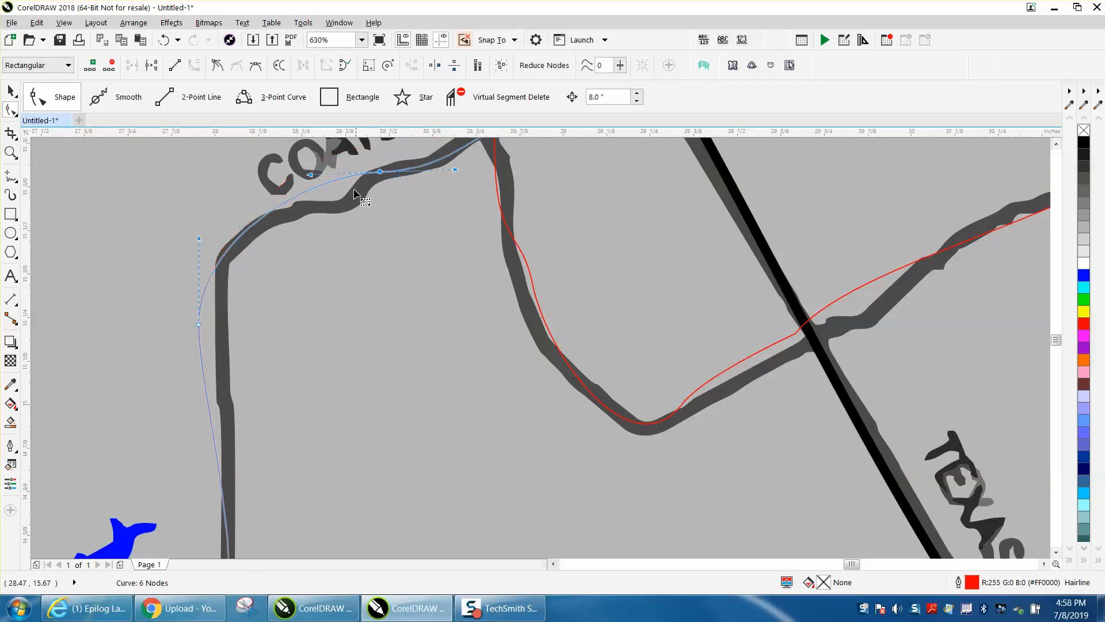
mouse_move(311, 175)
left_mouse_down()
mouse_move(331, 205)
mouse_move(327, 182)
left_mouse_up()
- Make the node beneath the Coates Rd label a cusp, bend its handle along the road, and move the corner node onto the road
right_click(381, 172)
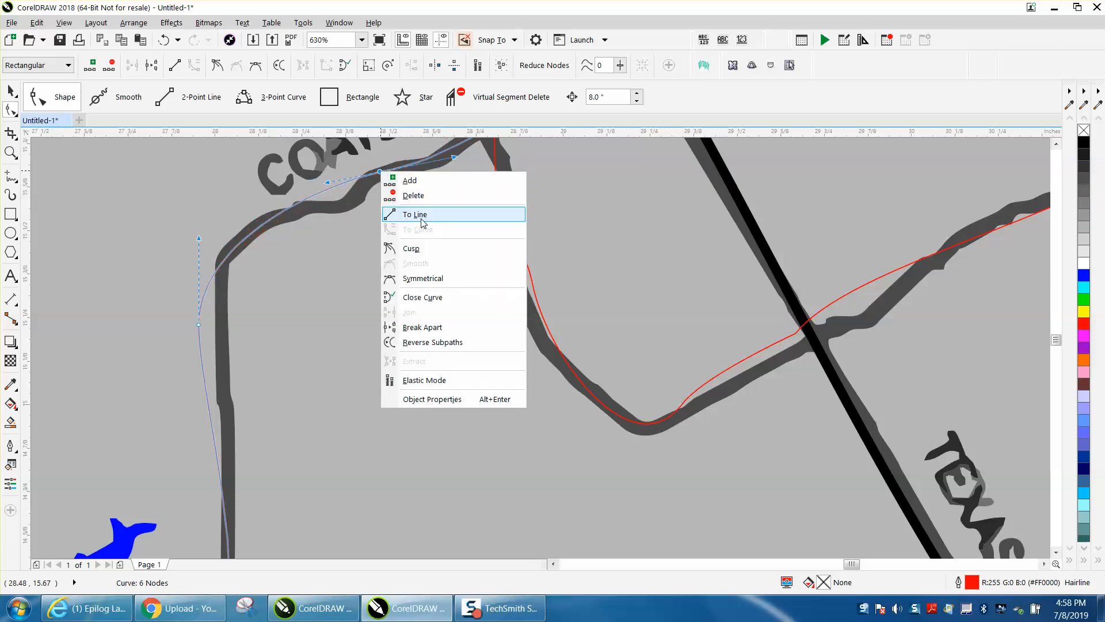
left_click(413, 248)
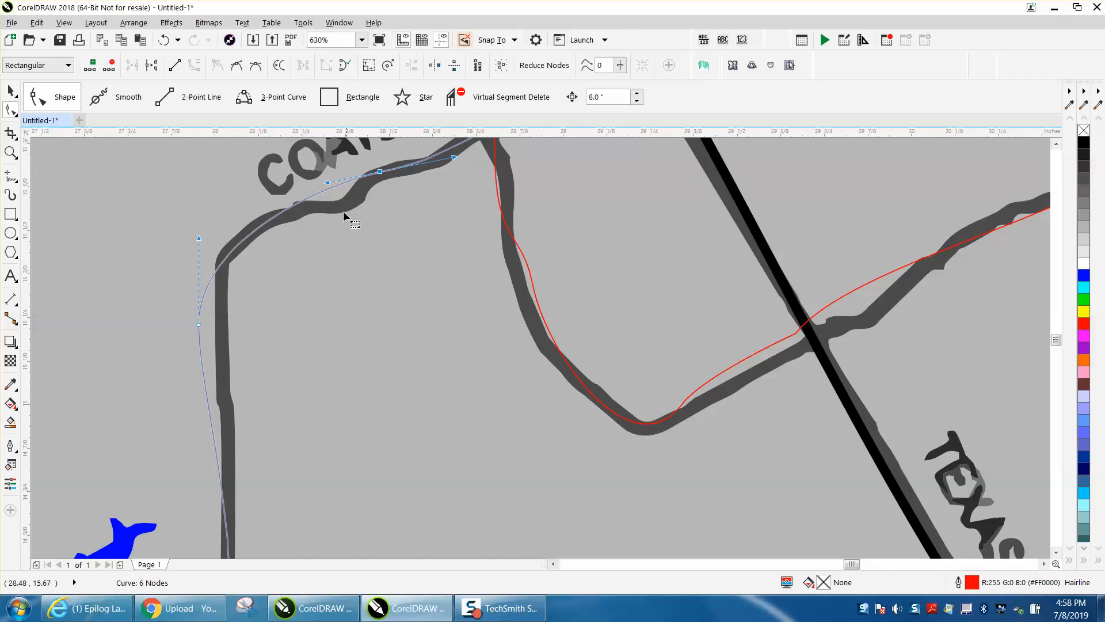
left_click_drag(328, 182, 343, 203)
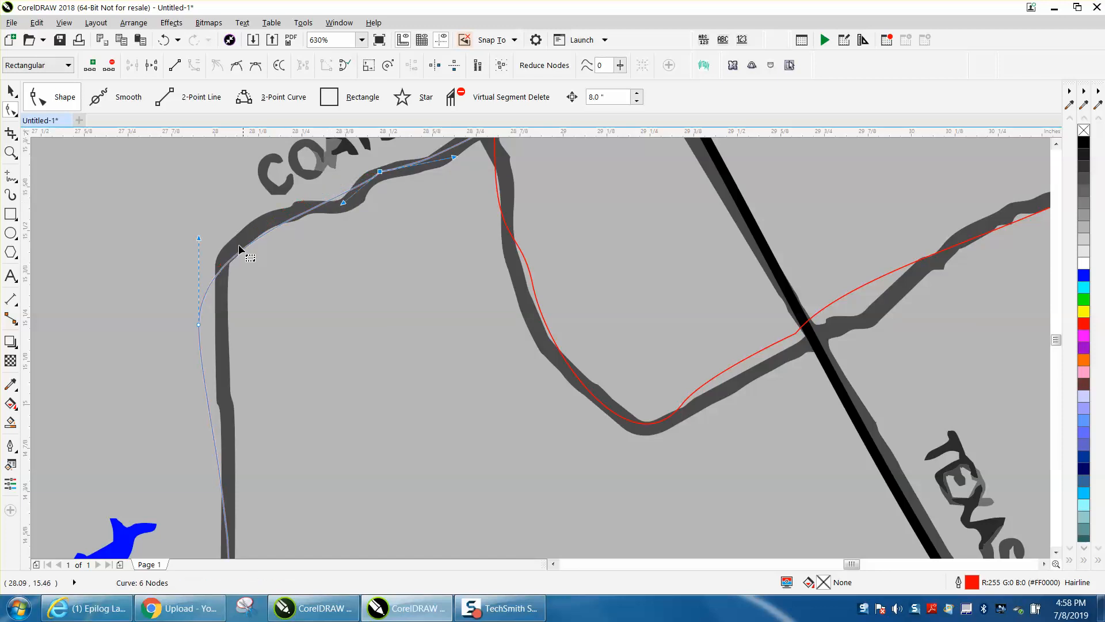
left_click_drag(198, 324, 218, 293)
- Move the side-road line's middle node onto the Texas 144 intersection and redirect its outer end handle along the road
scroll(209, 239, "down", 1)
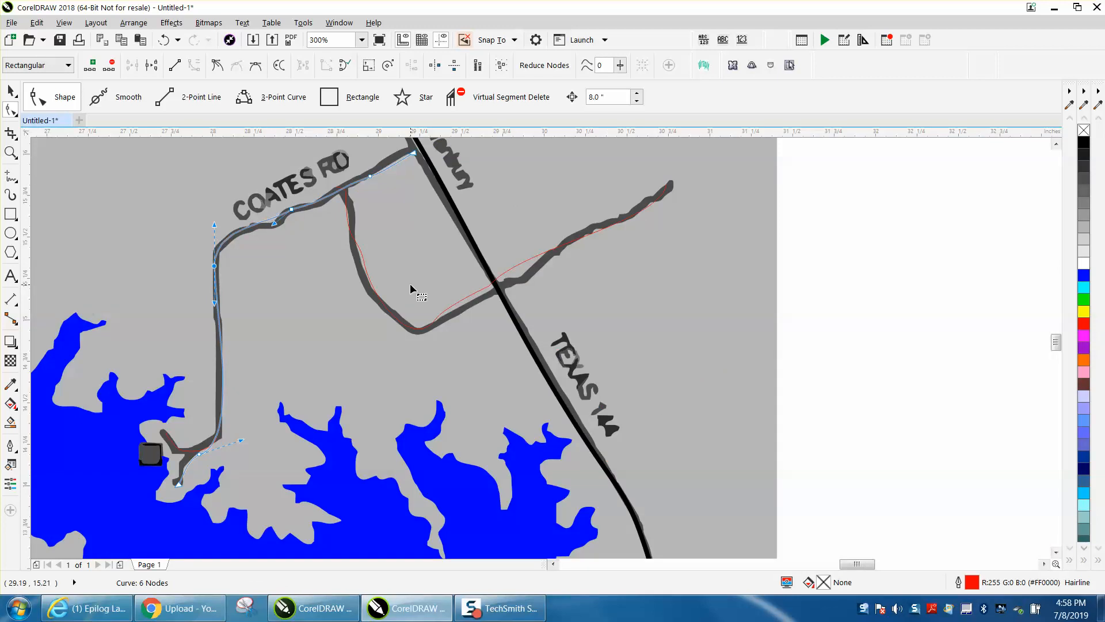
left_click(506, 280)
left_click(498, 294)
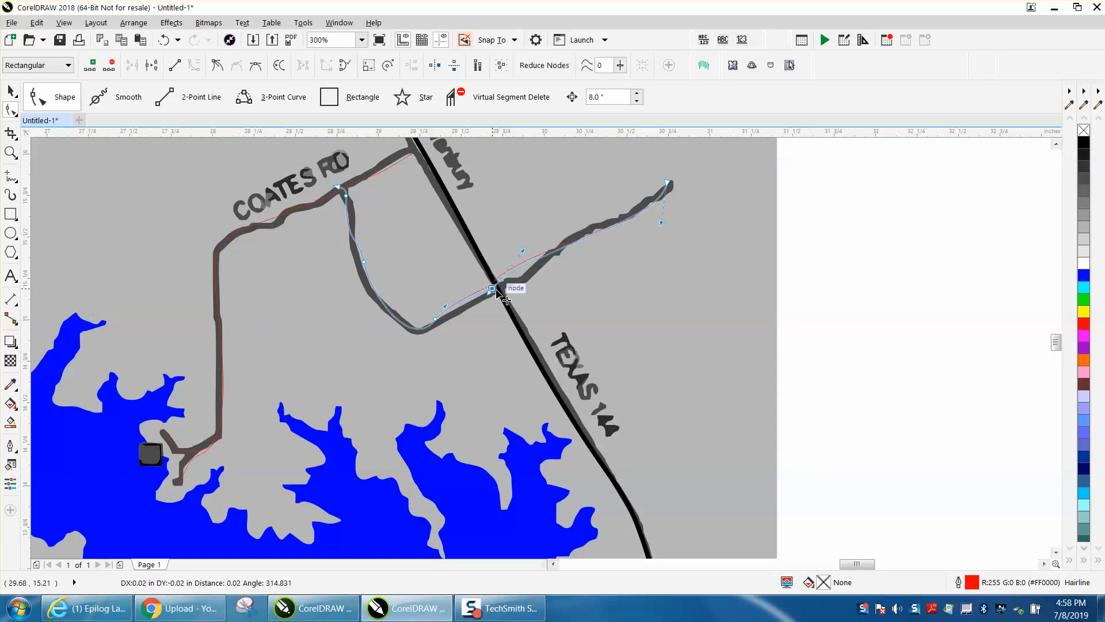
left_click_drag(659, 222, 636, 220)
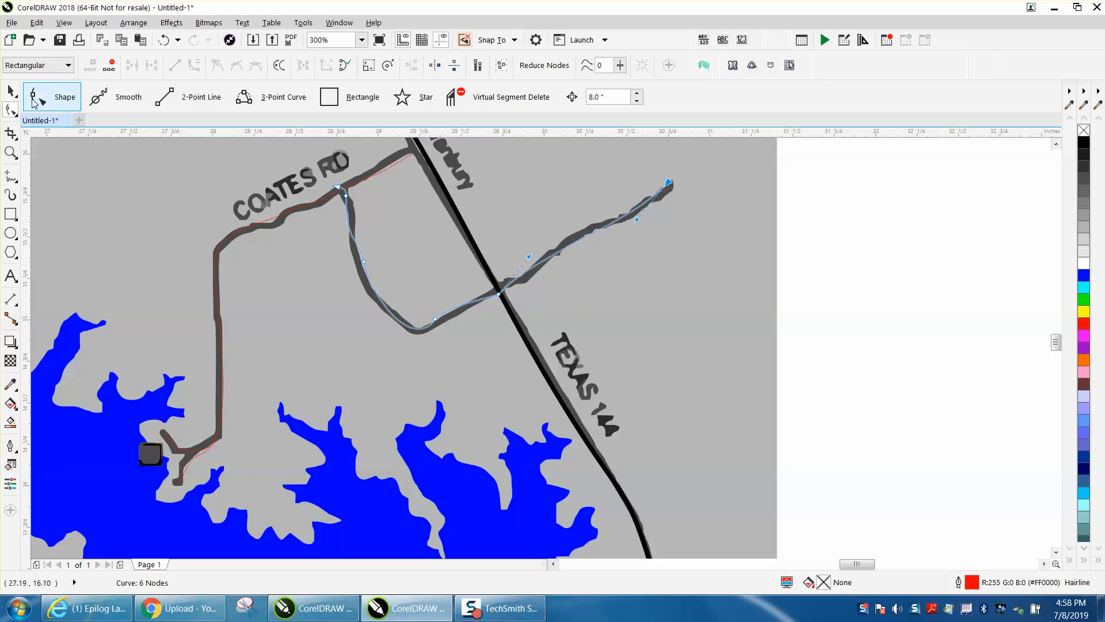
- Set the side-road line's outline to black, 2.0 pt wide, and make it scale with the object
left_click(10, 90)
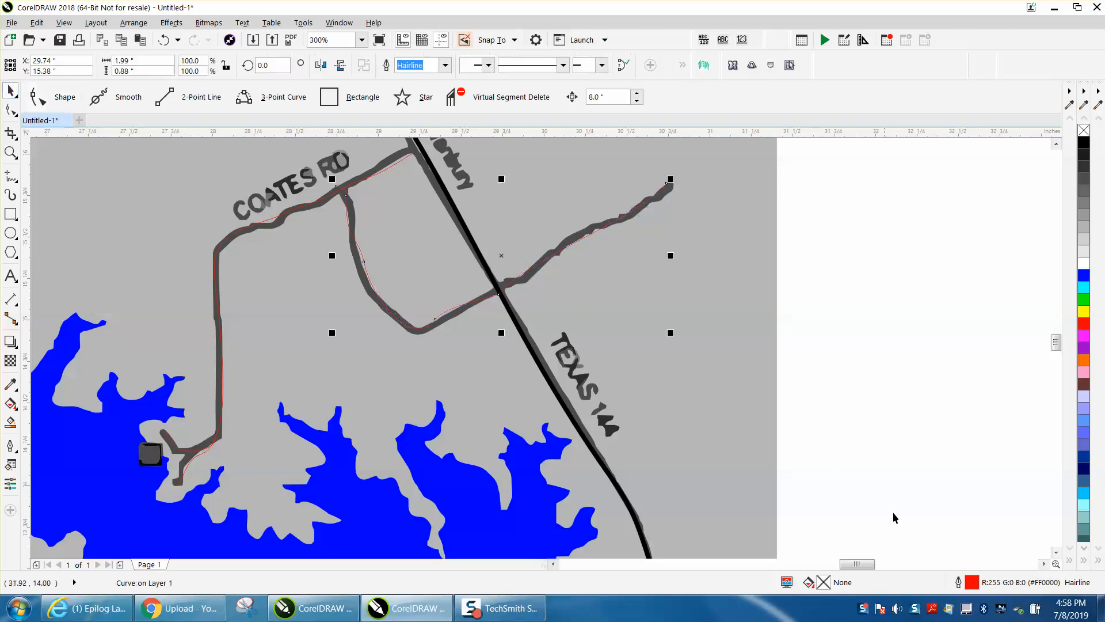
double_click(971, 583)
left_click(476, 226)
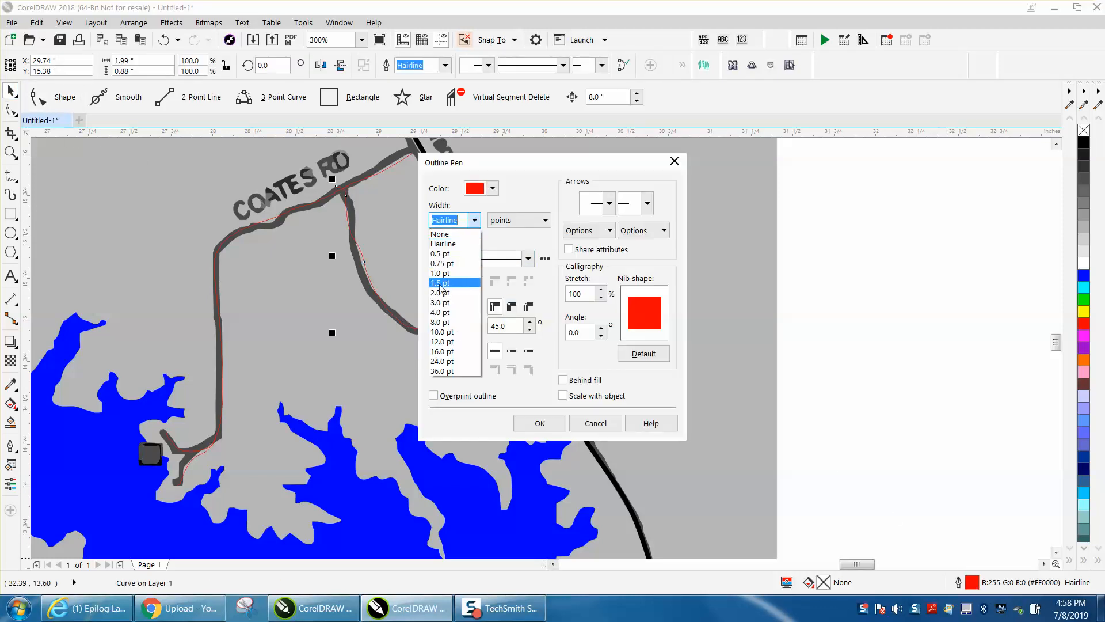
left_click(442, 291)
left_click(493, 188)
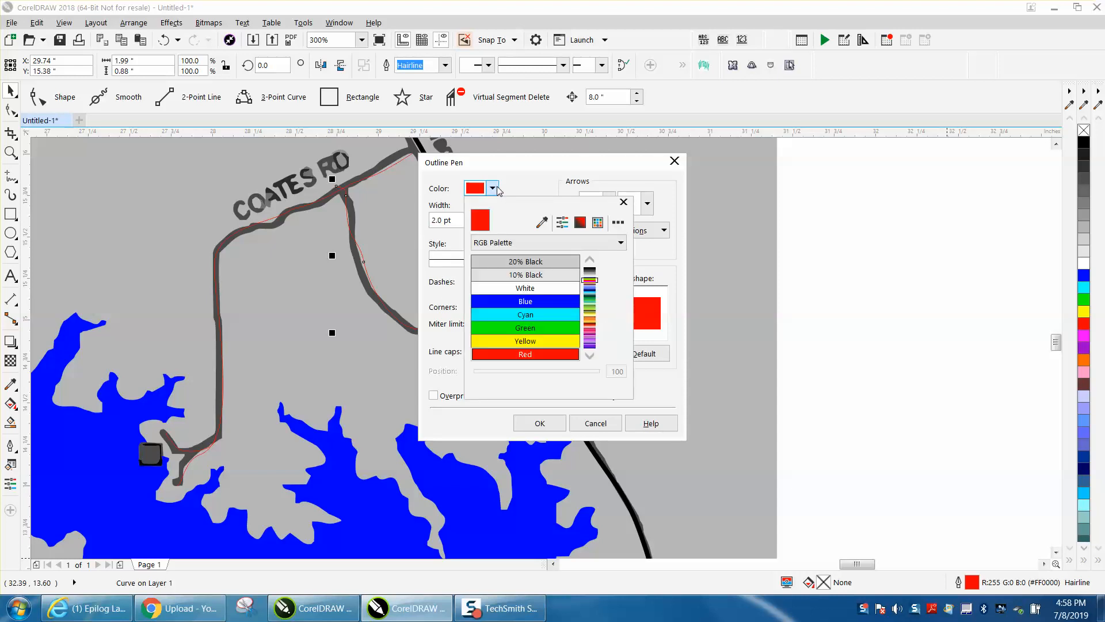
left_click(590, 268)
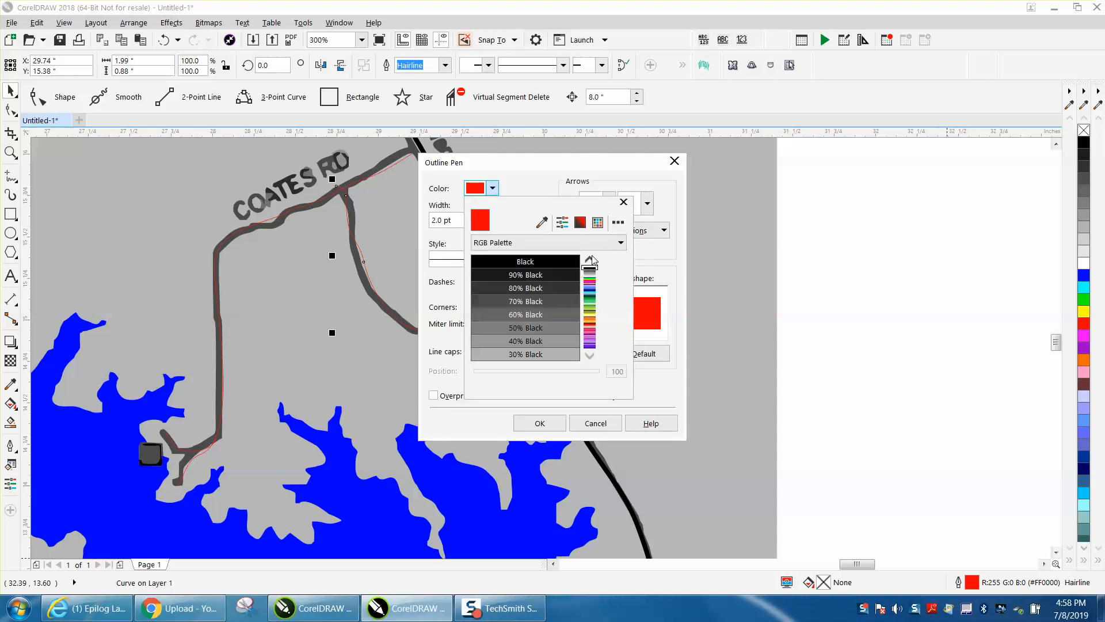
left_click(553, 261)
left_click(539, 424)
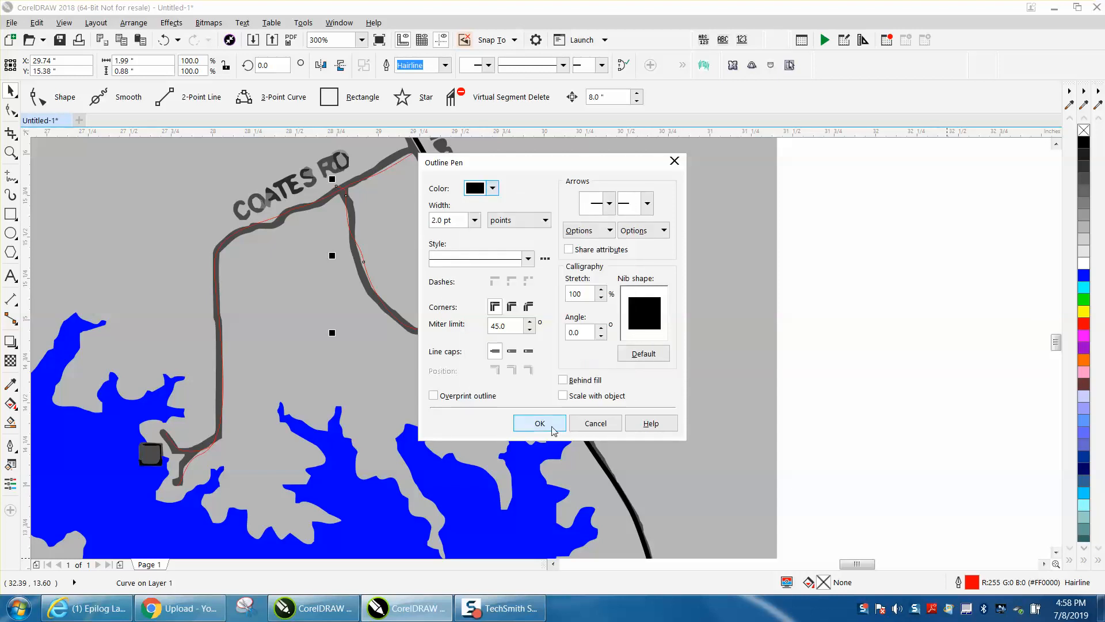
left_click(563, 395)
left_click(541, 423)
- Move the blue lake 8 inches to the right, clear of the map bitmap
scroll(596, 326, "down", 2)
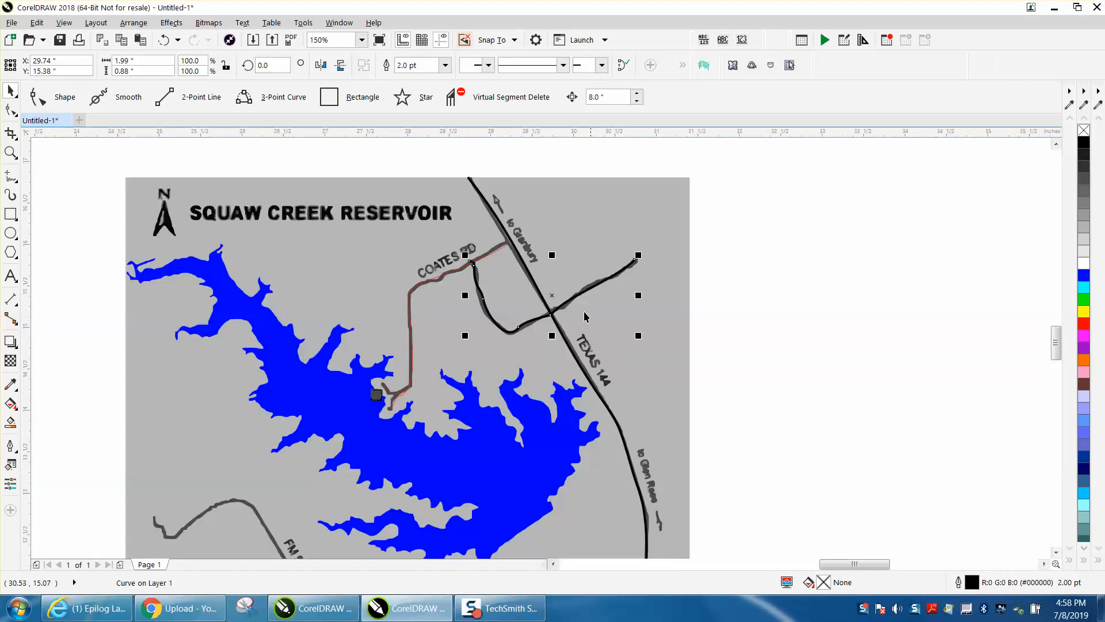
scroll(619, 326, "down", 2)
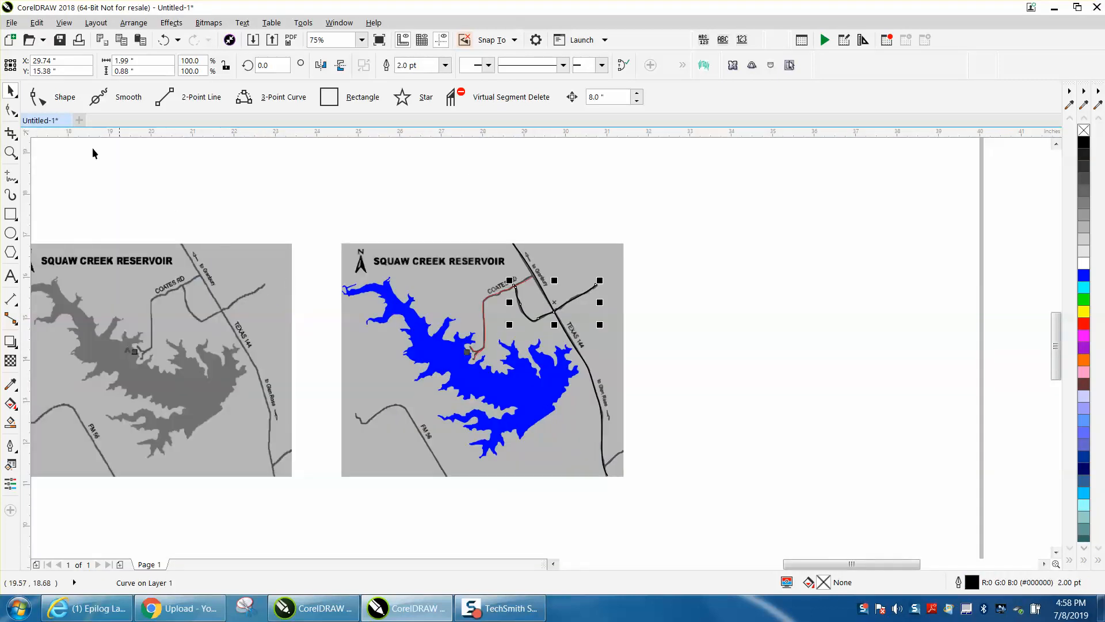
left_click(591, 254)
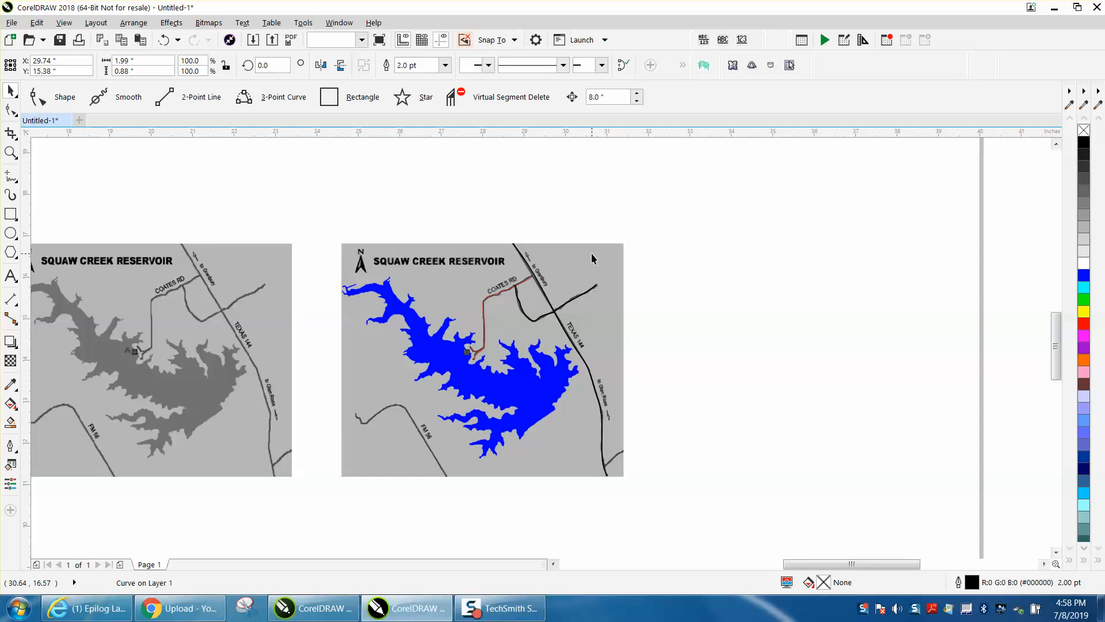
left_click(514, 386)
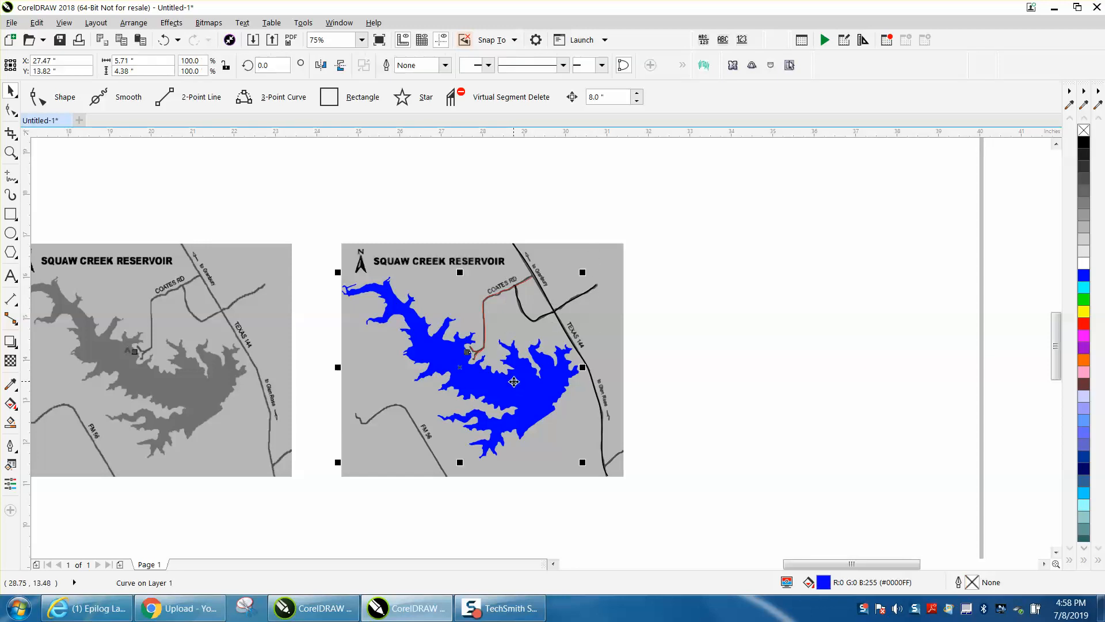
key("Right")
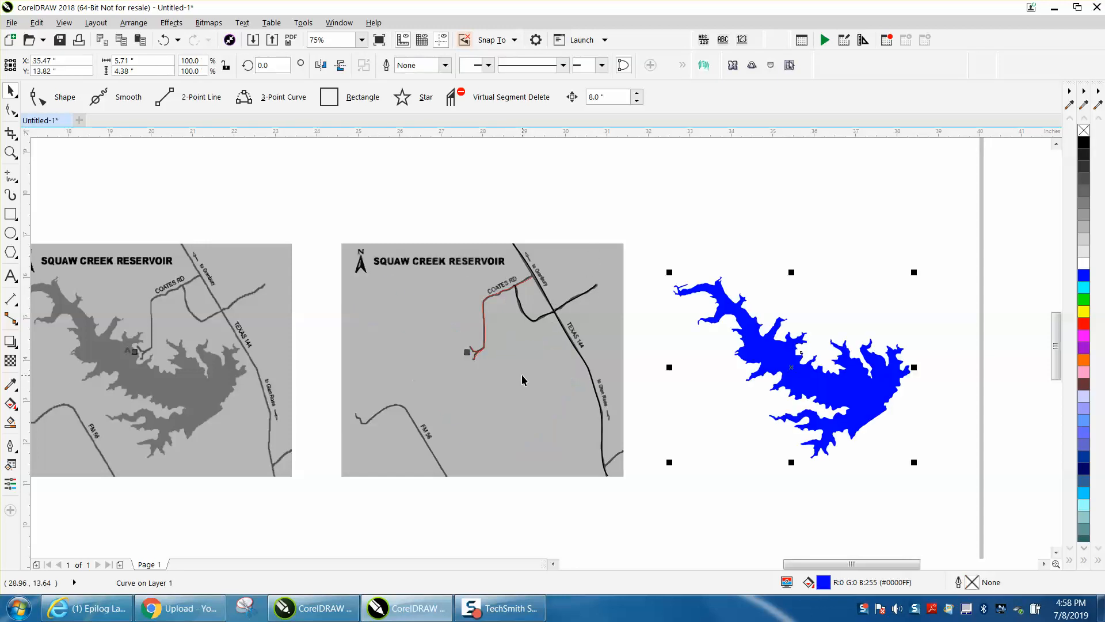
- Move the side-road, Texas 144 and Coates Rd lines 8 inches to the right so they line up with the lake
left_click(571, 300)
key("Right")
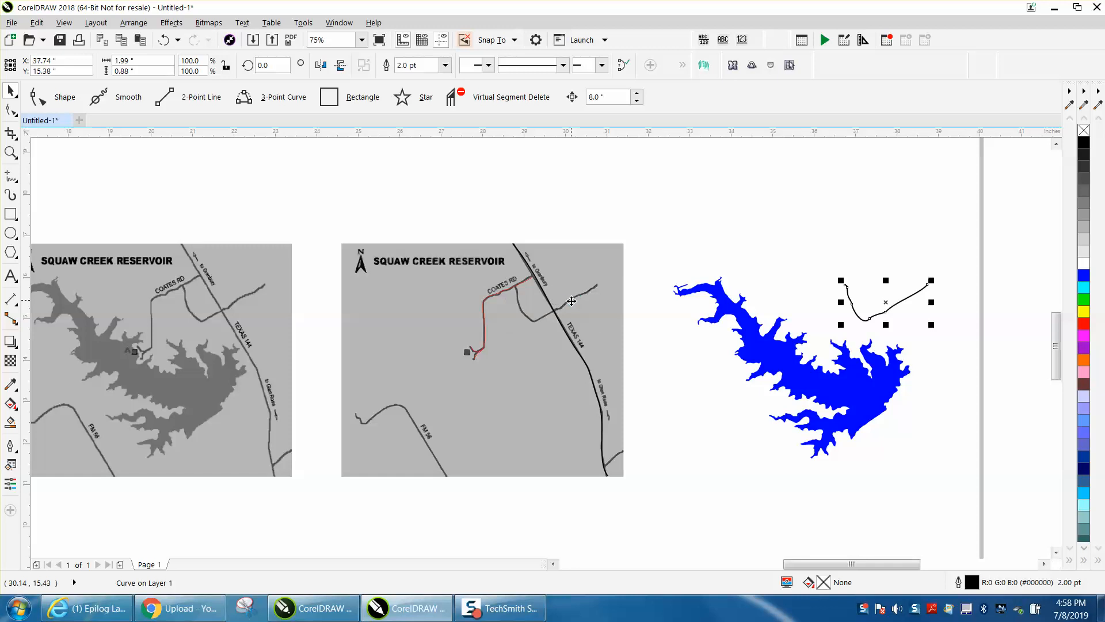
left_click(576, 339)
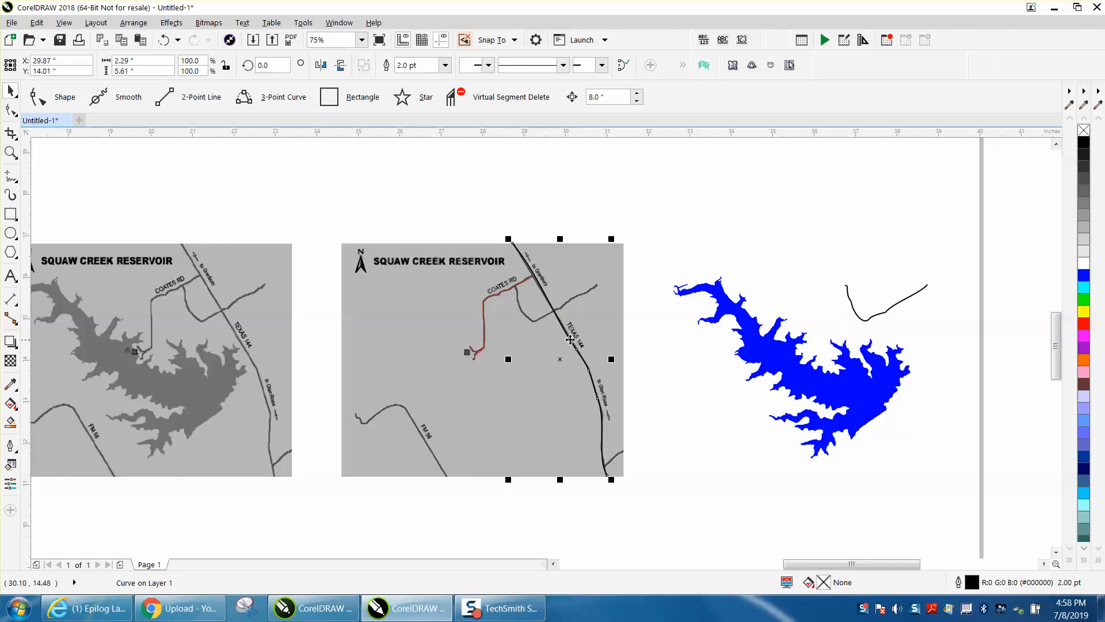
key("Right")
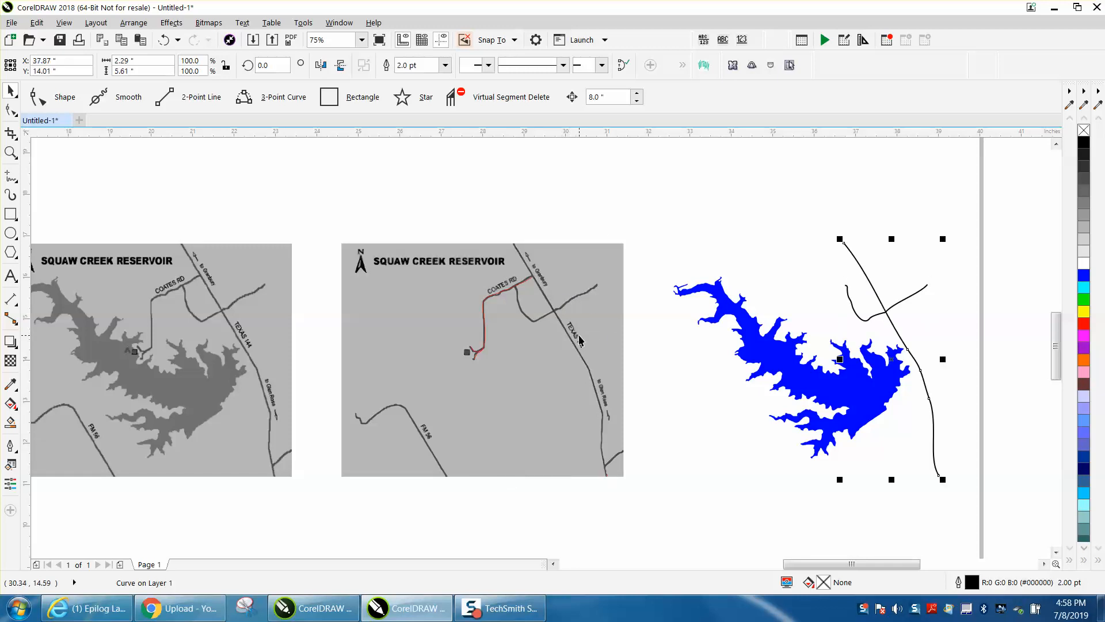
left_click(487, 300)
key("Right")
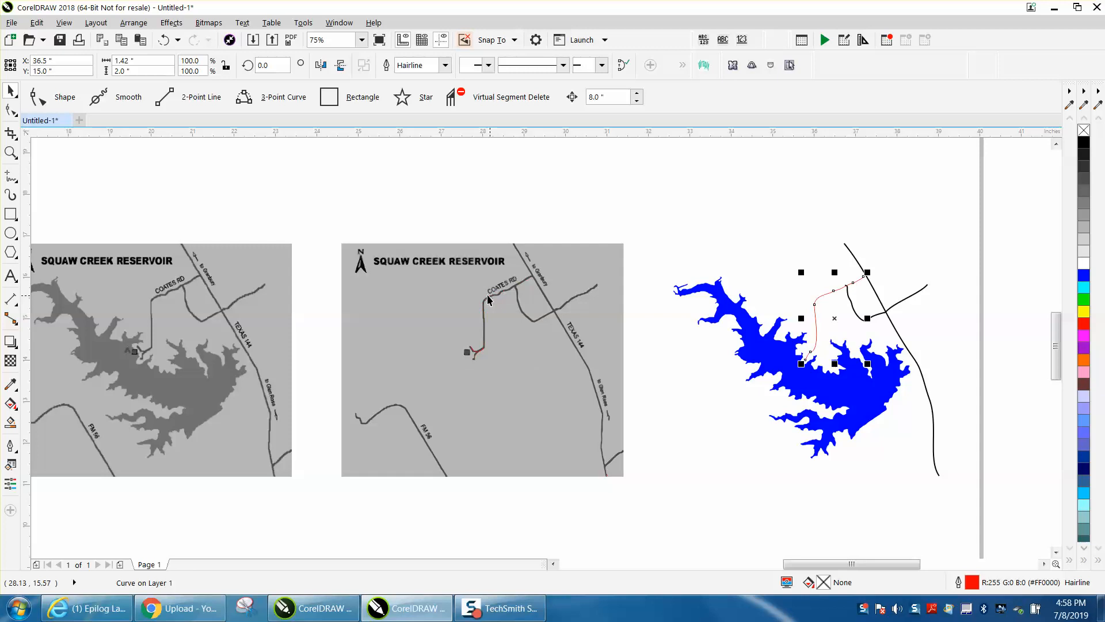
- Set the Coates Rd line's outline to black, 2.0 pt wide, and make it scale with the object
double_click(970, 582)
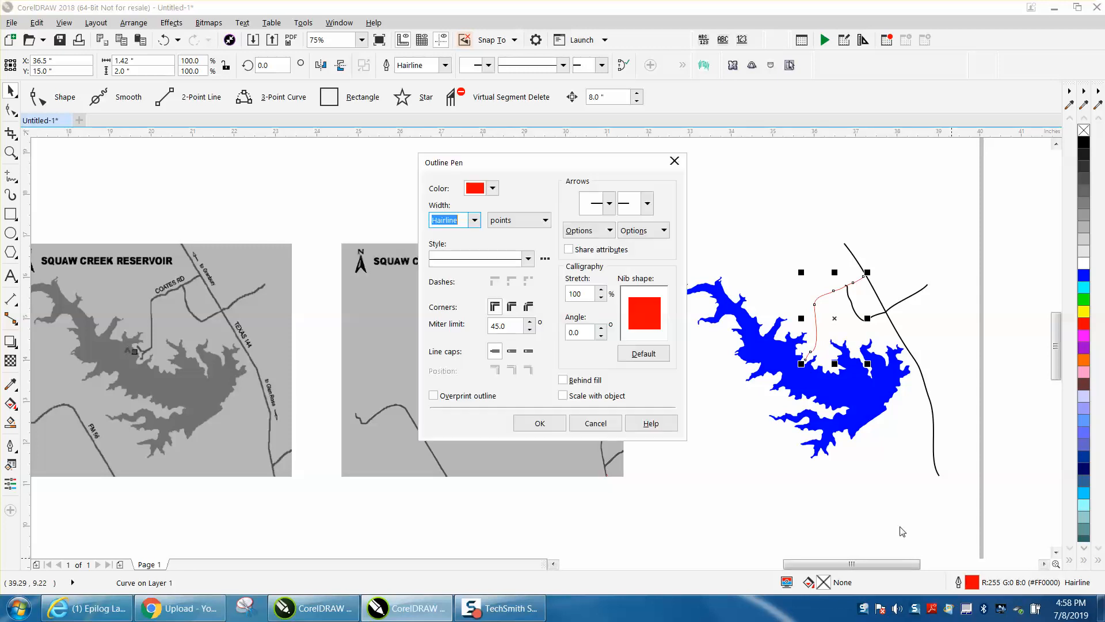
left_click(474, 221)
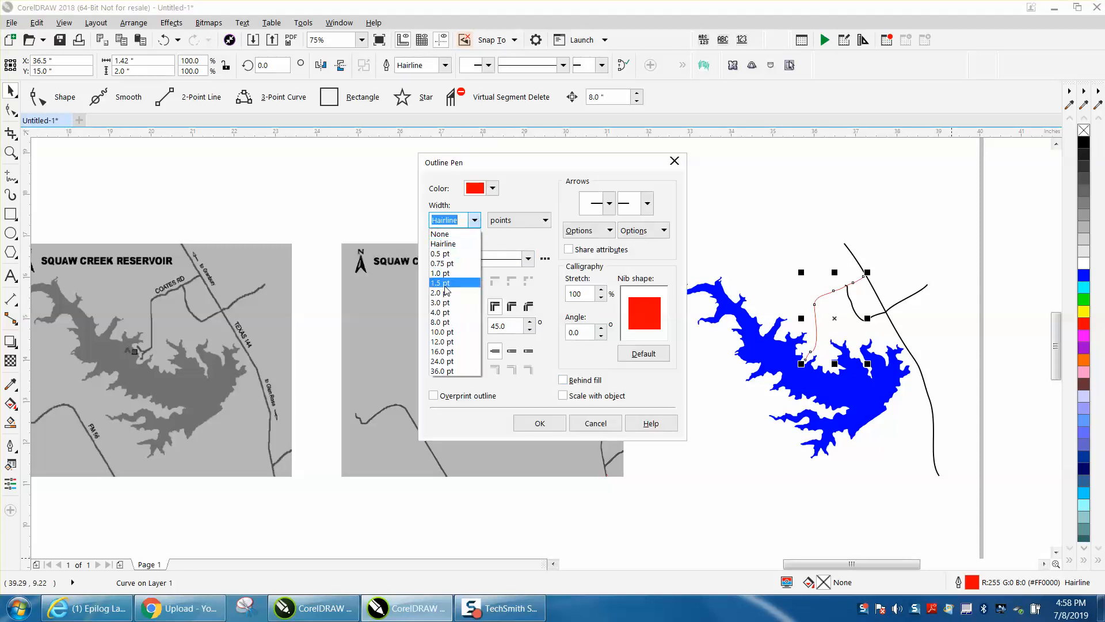
left_click(447, 295)
left_click(492, 188)
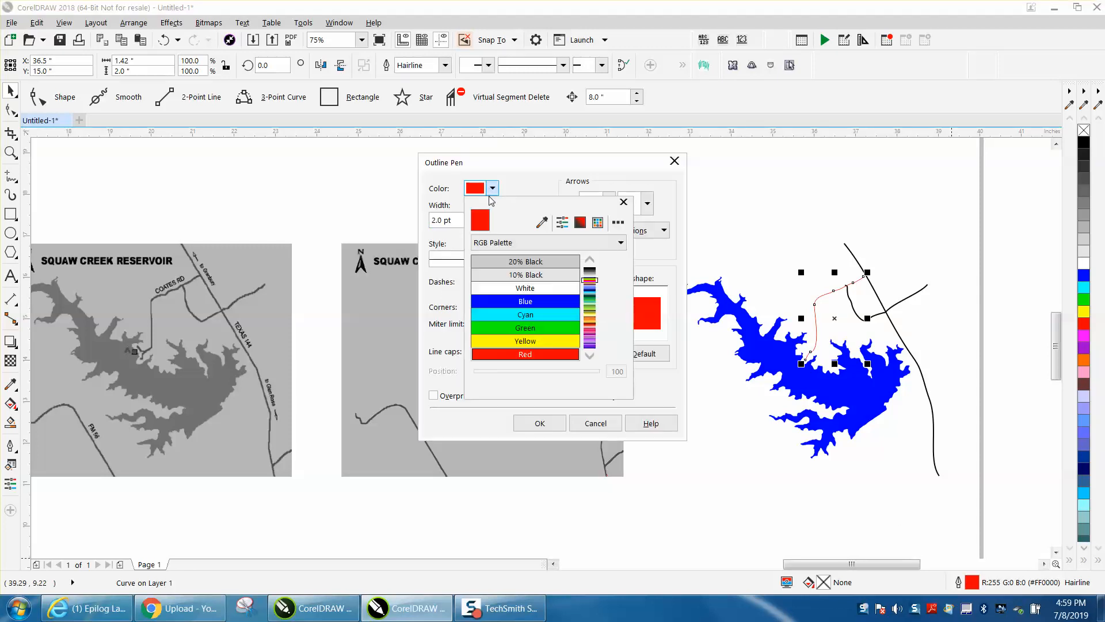
scroll(593, 262, "up", 3)
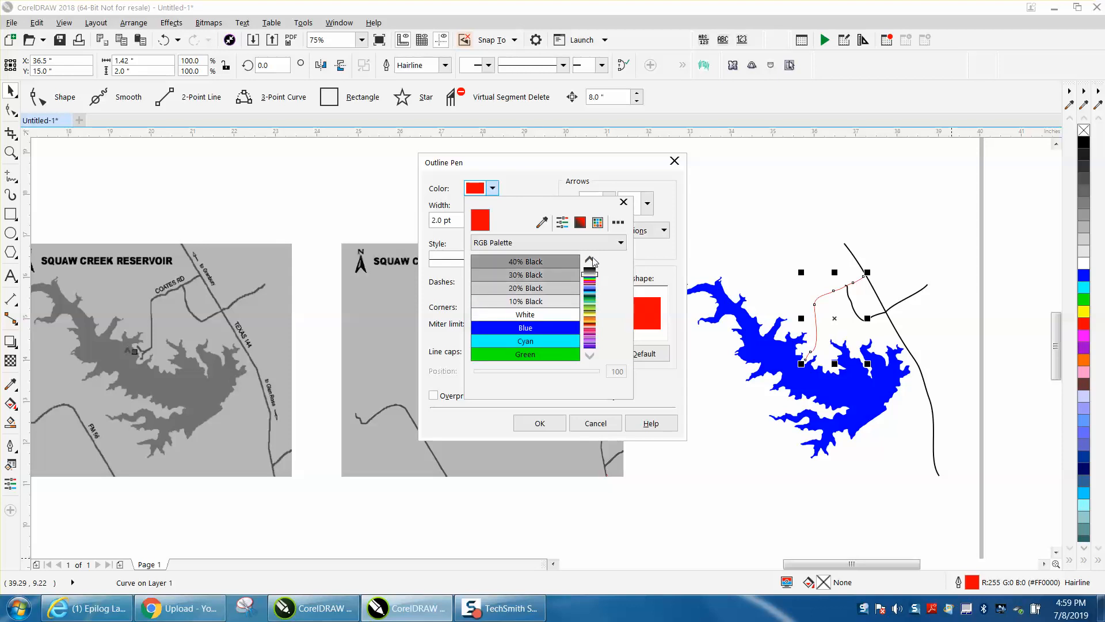
left_click(571, 263)
left_click(541, 423)
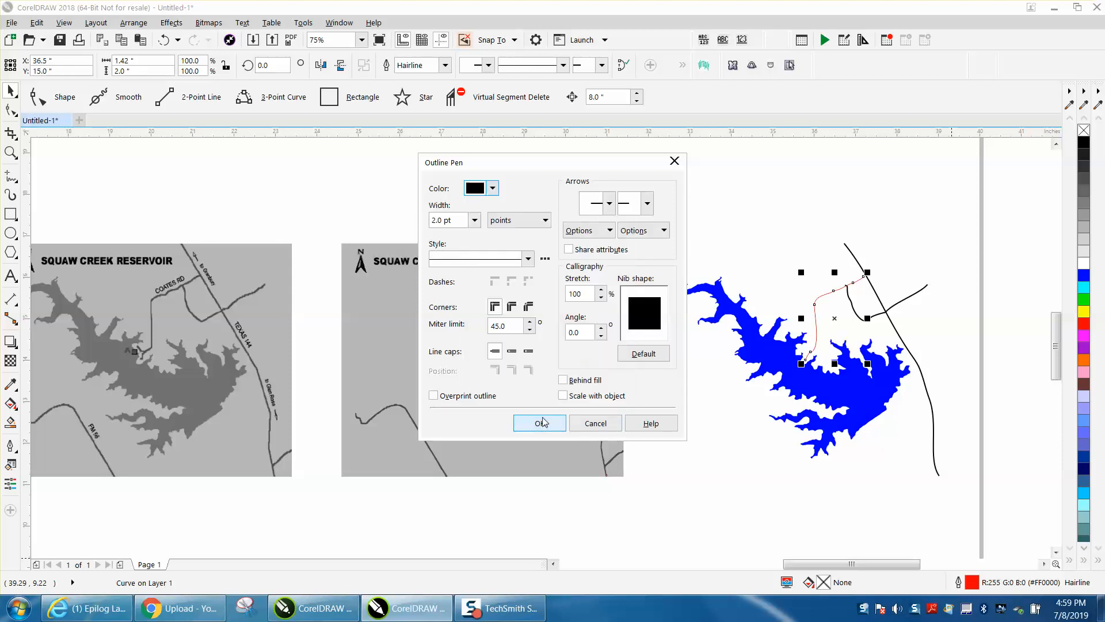
left_click(563, 396)
left_click(540, 423)
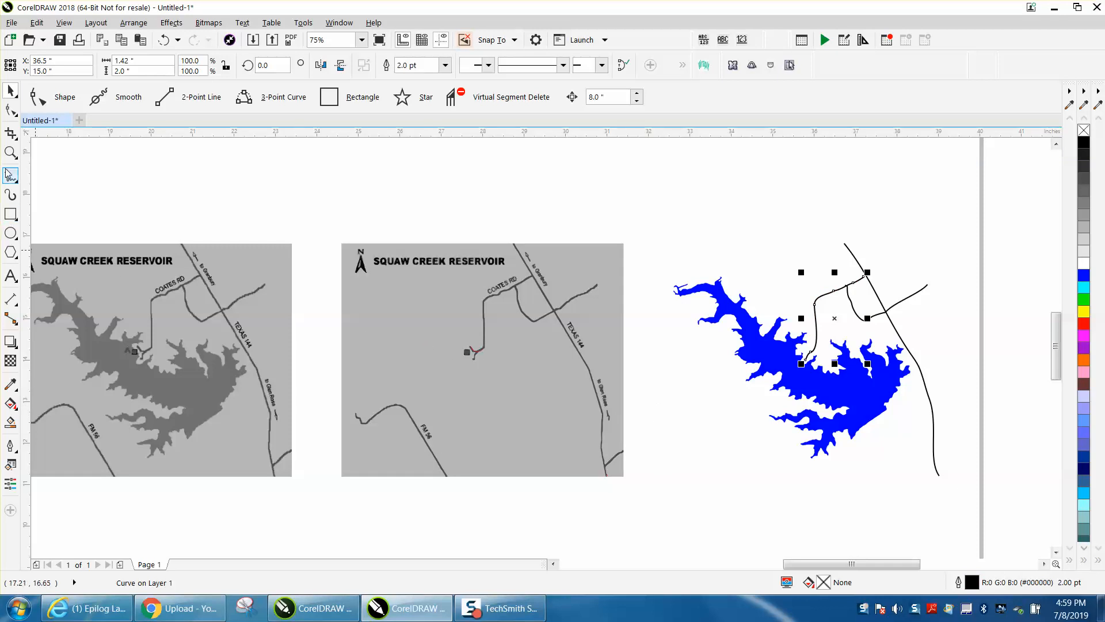
left_click(10, 152)
left_click_drag(785, 333, 859, 407)
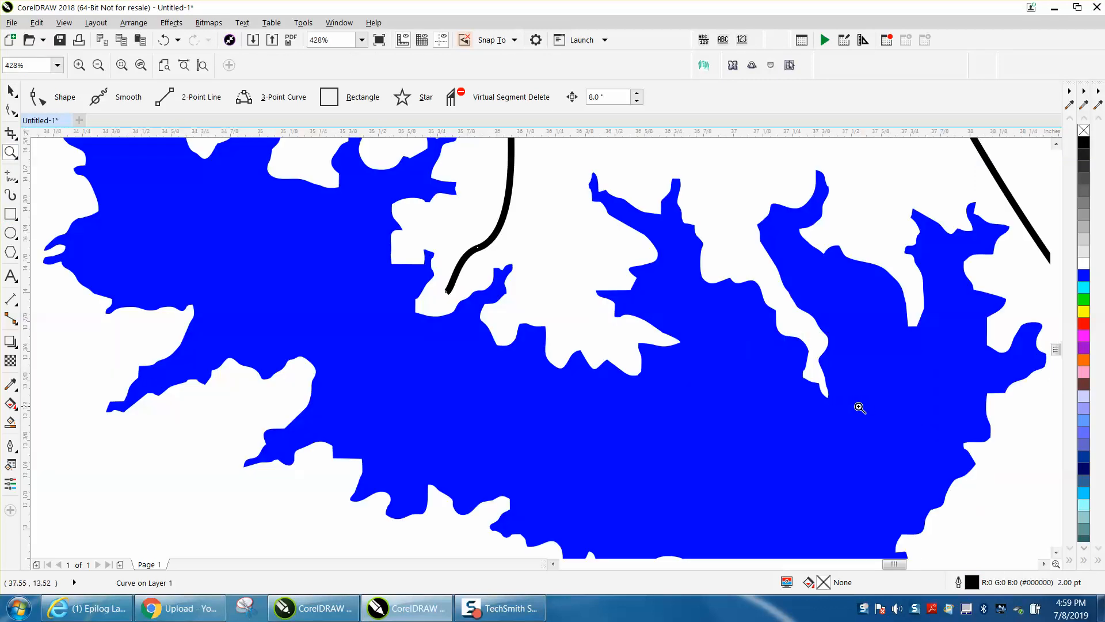
scroll(428, 325, "down", 2)
scroll(569, 338, "down", 2)
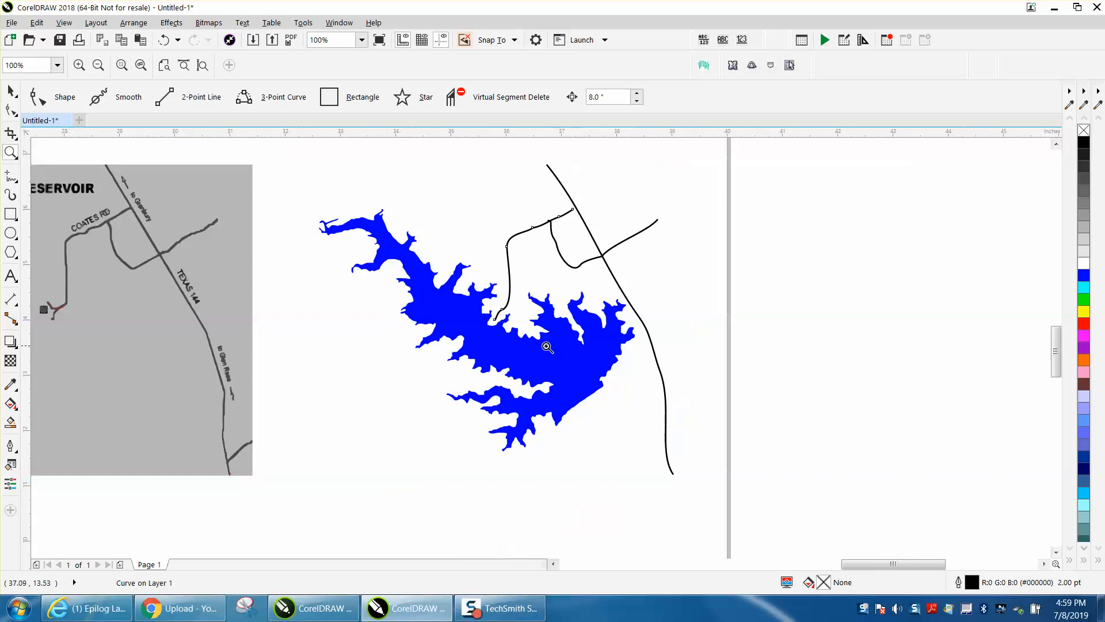
scroll(300, 276, "down", 2)
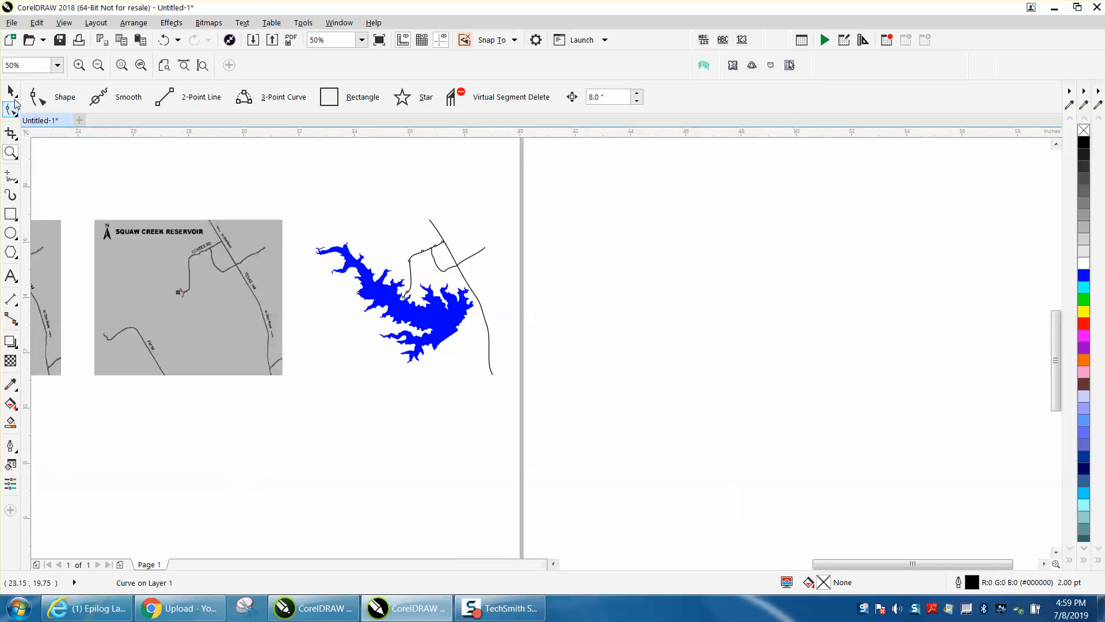
- Replace the lake's blue fill with a red hairline outline and group the lake with the three road lines
left_click(11, 91)
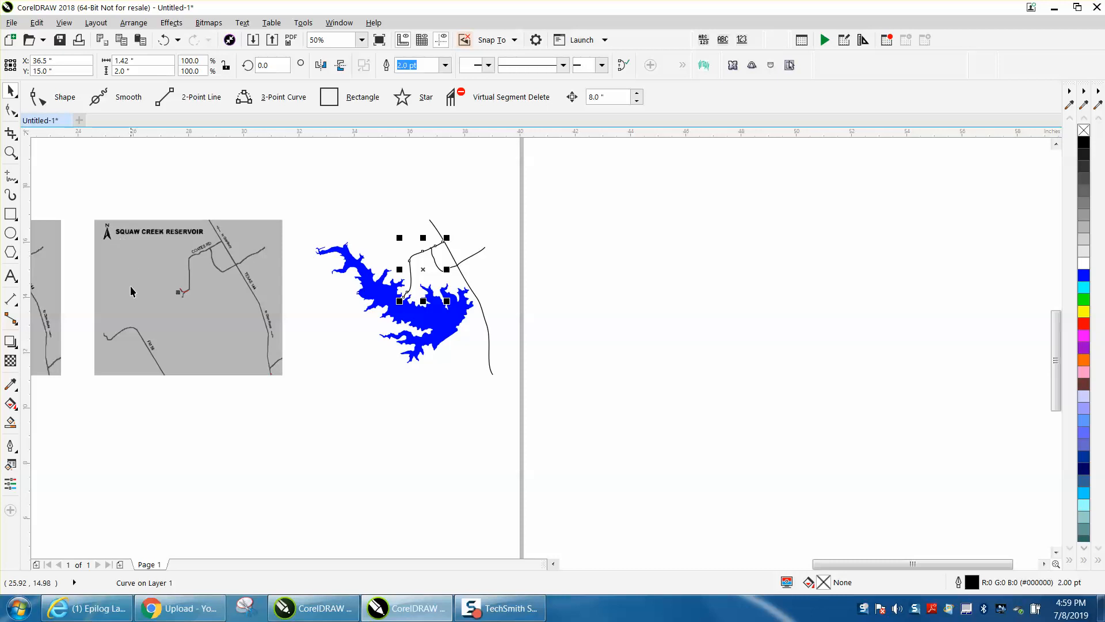
left_click(340, 366)
left_click_drag(451, 329, 489, 355)
left_click(451, 325)
left_click(1083, 131)
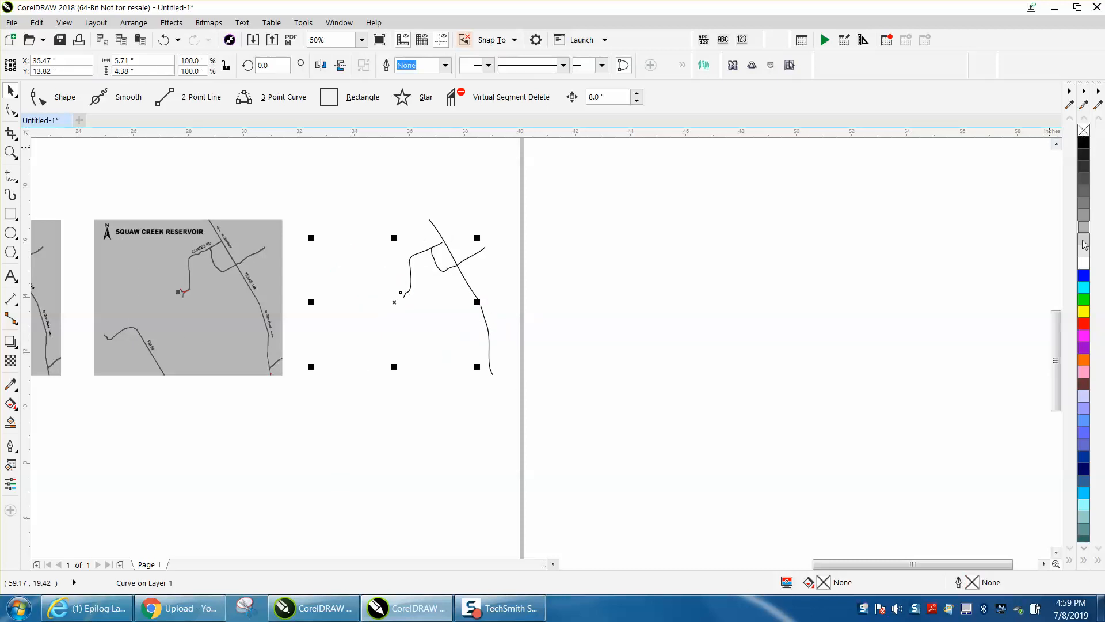
right_click(1084, 323)
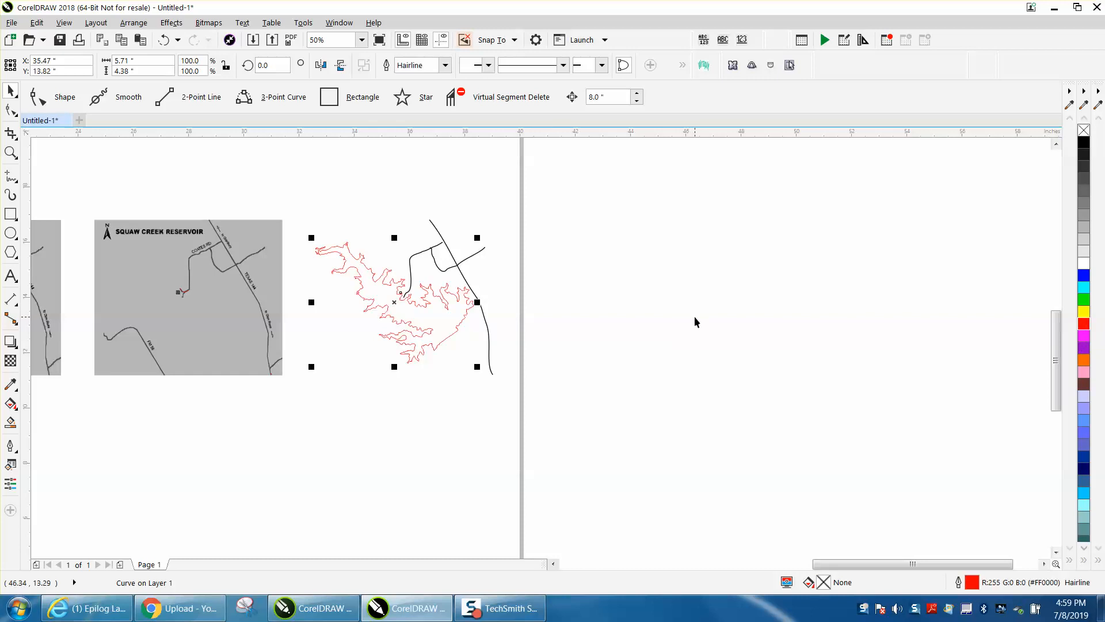
left_click_drag(283, 217, 592, 404)
key("ctrl+g")
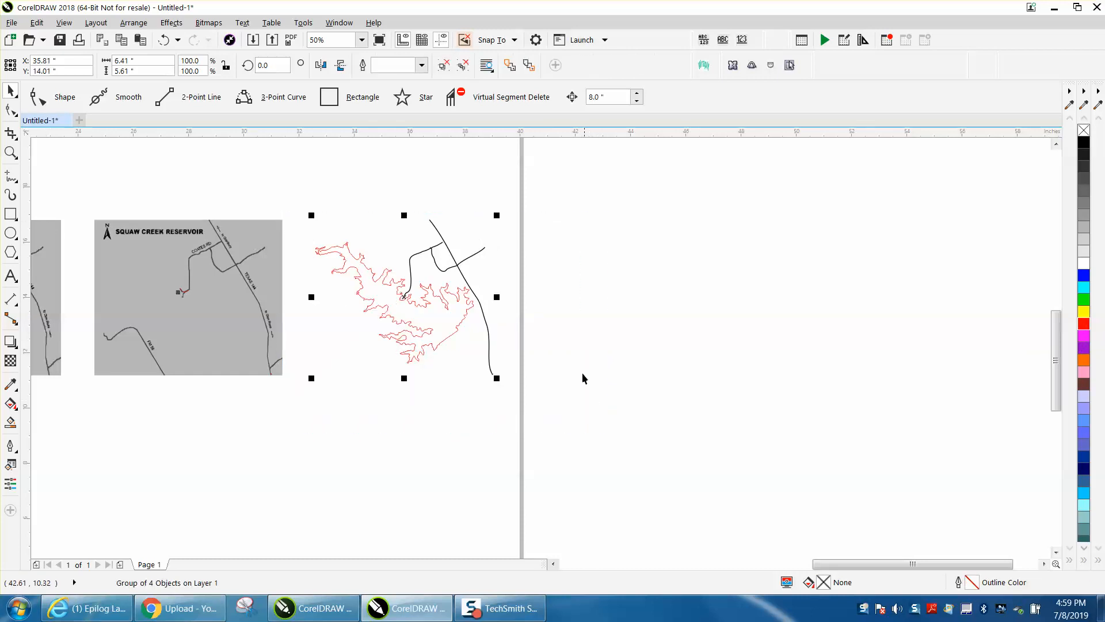
- Move the original grayscale map bitmap up and left into the upper part of the page
scroll(578, 381, "down", 1)
left_click_drag(303, 335, 238, 215)
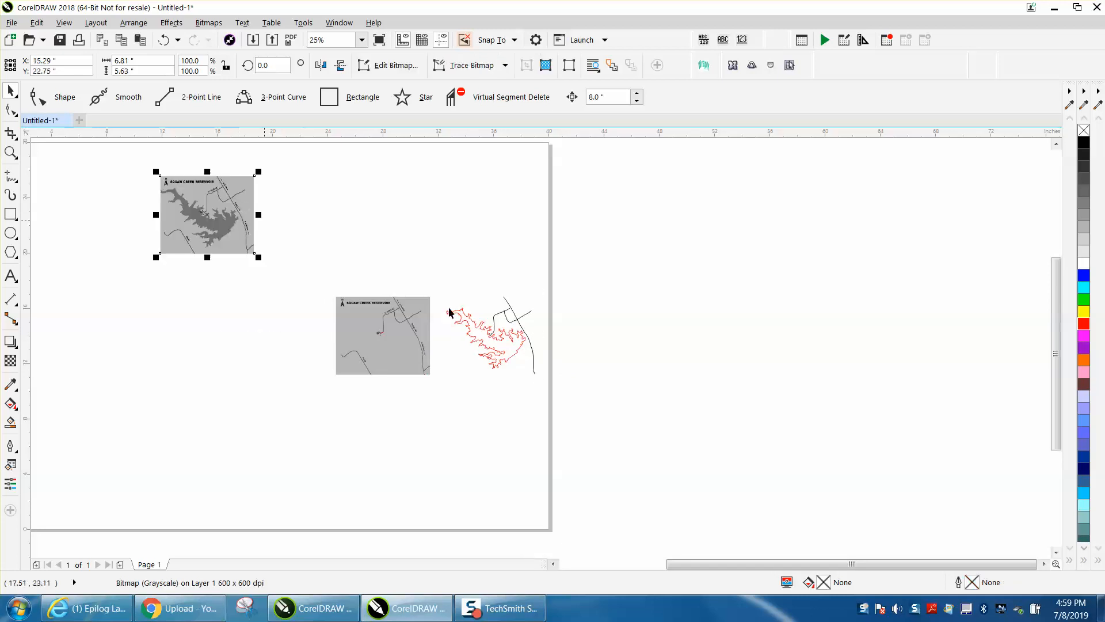
left_click_drag(354, 226, 382, 345)
key("Escape")
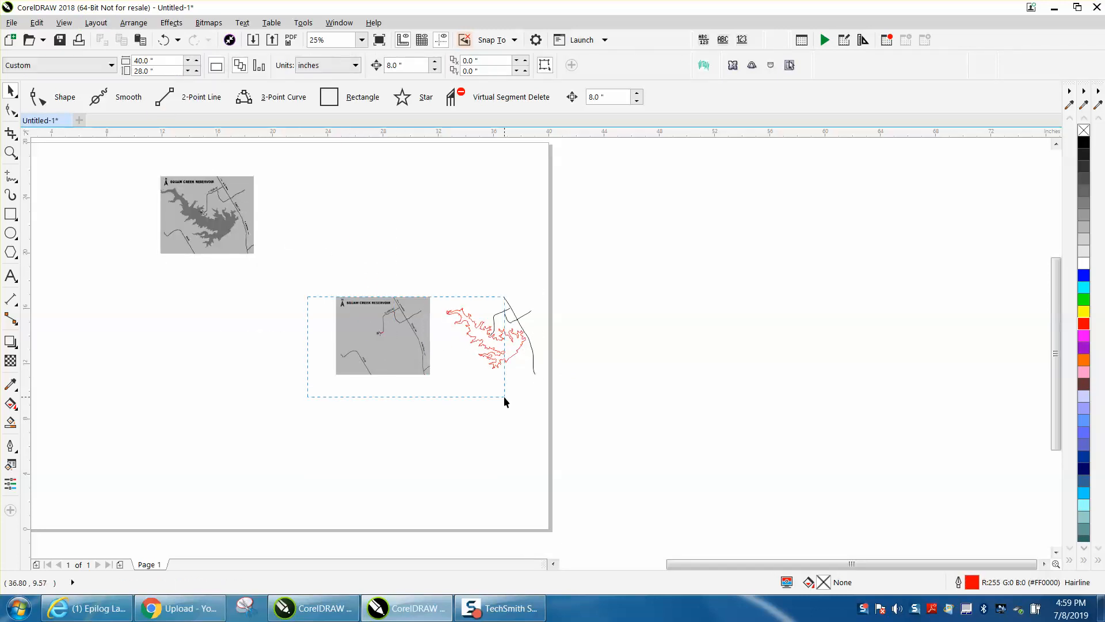
- Unlock all objects and move the traced map bitmap up beside the original grayscale map
left_click_drag(505, 397, 504, 397)
left_click(133, 22)
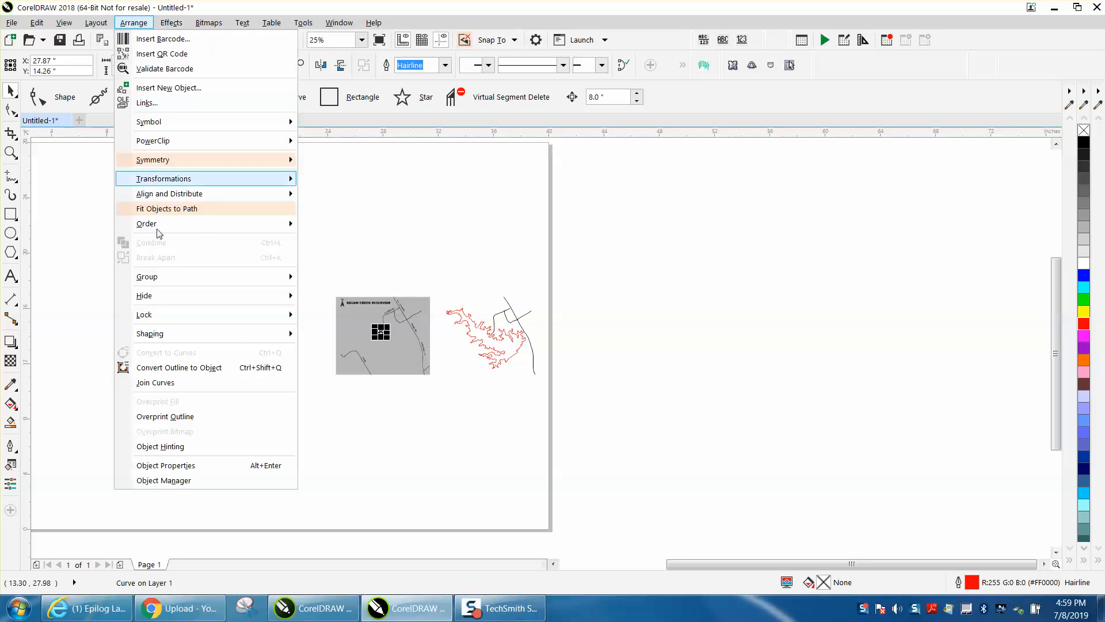
mouse_move(167, 316)
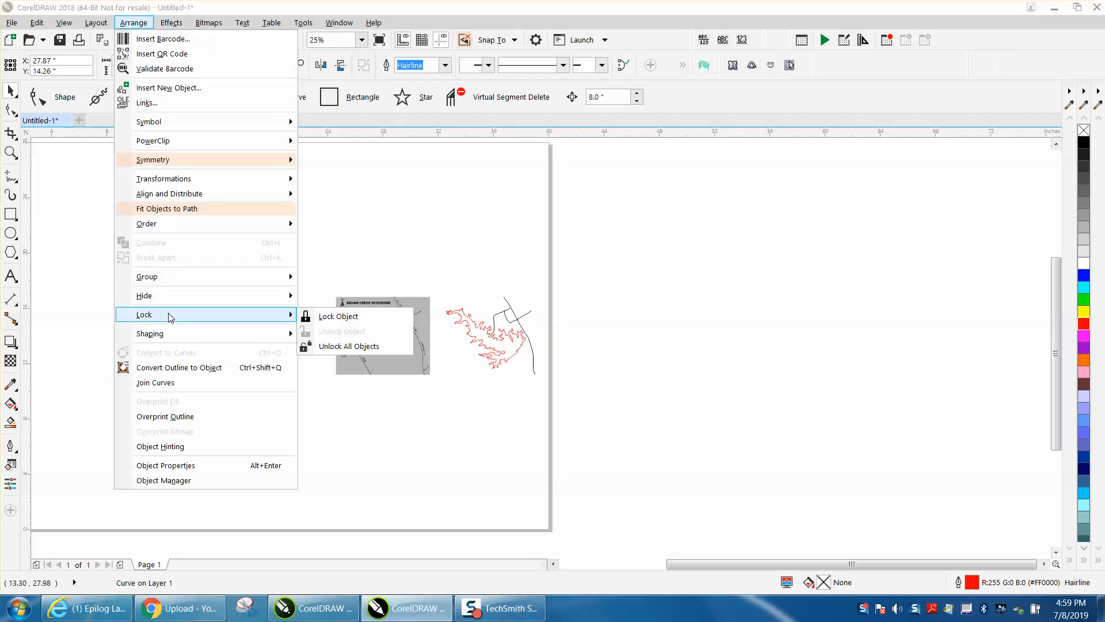
left_click(314, 346)
left_click_drag(337, 320, 323, 202)
- Delete the leftover red spur line and center the grouped lake and road artwork on the page
left_click_drag(339, 289, 431, 383)
key("Delete")
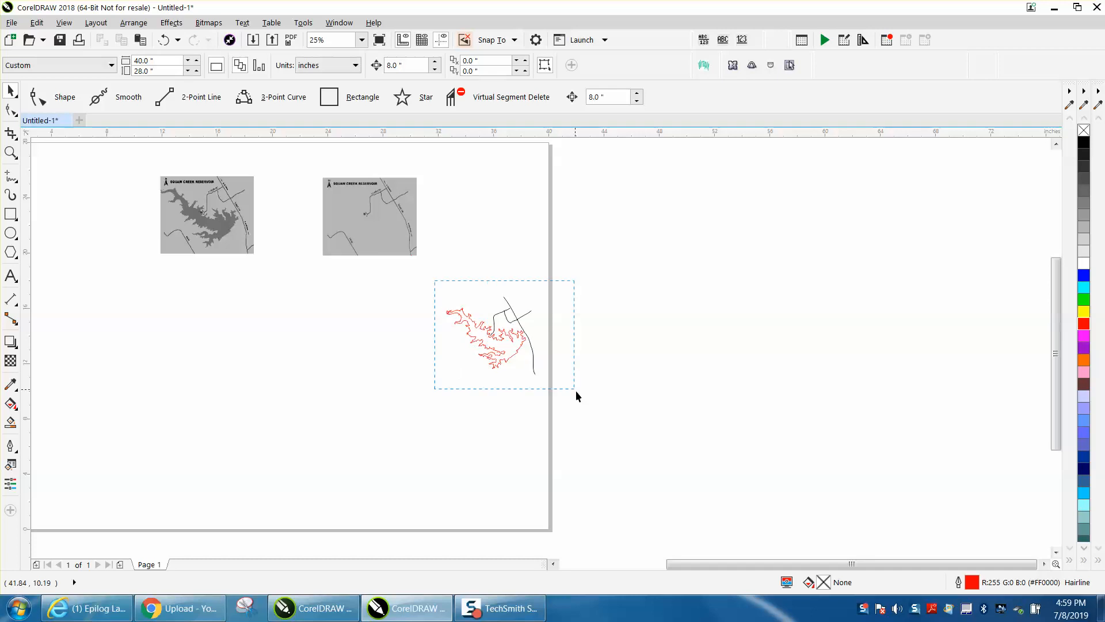
left_click_drag(576, 390, 599, 410)
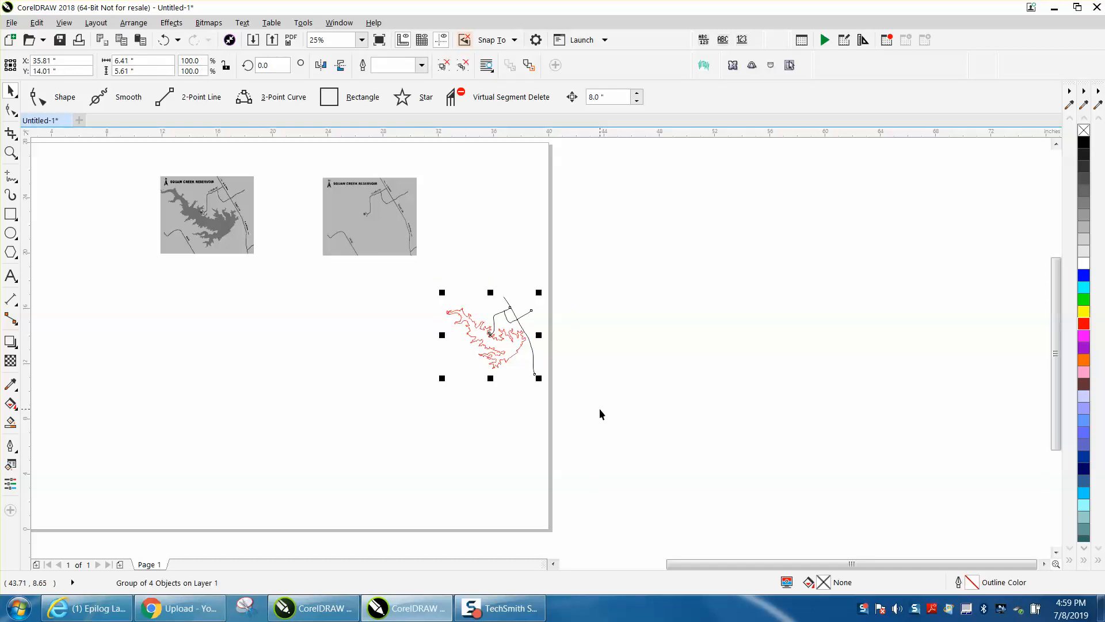
key("p")
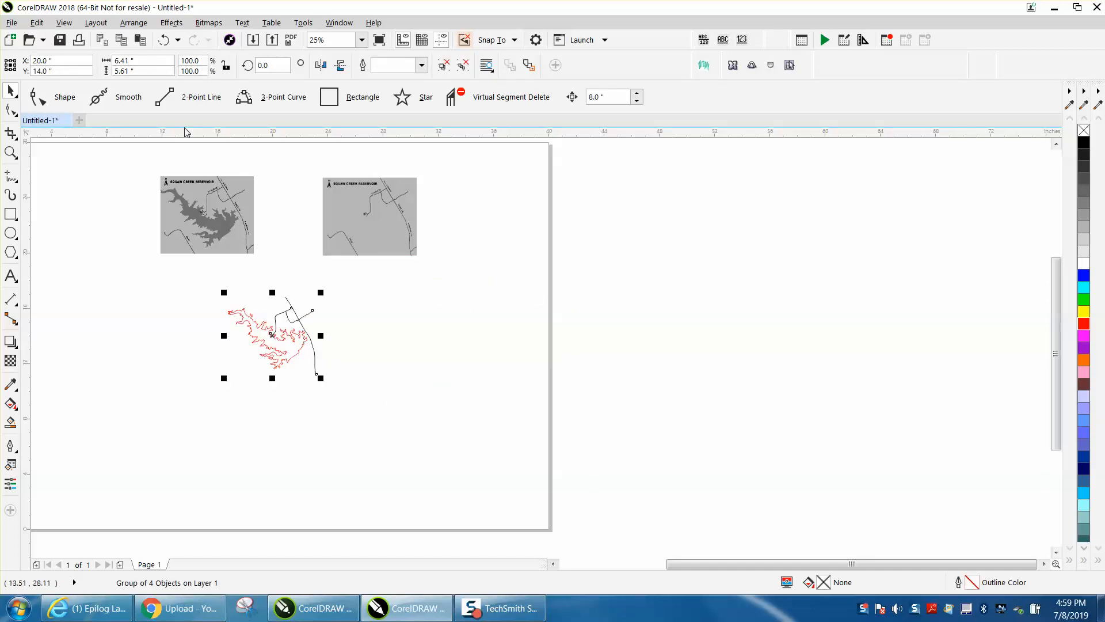
- Draw a rectangle about 21.1 by 13.5 inches beside the lake and road group, overlapping the page edge
left_click(10, 154)
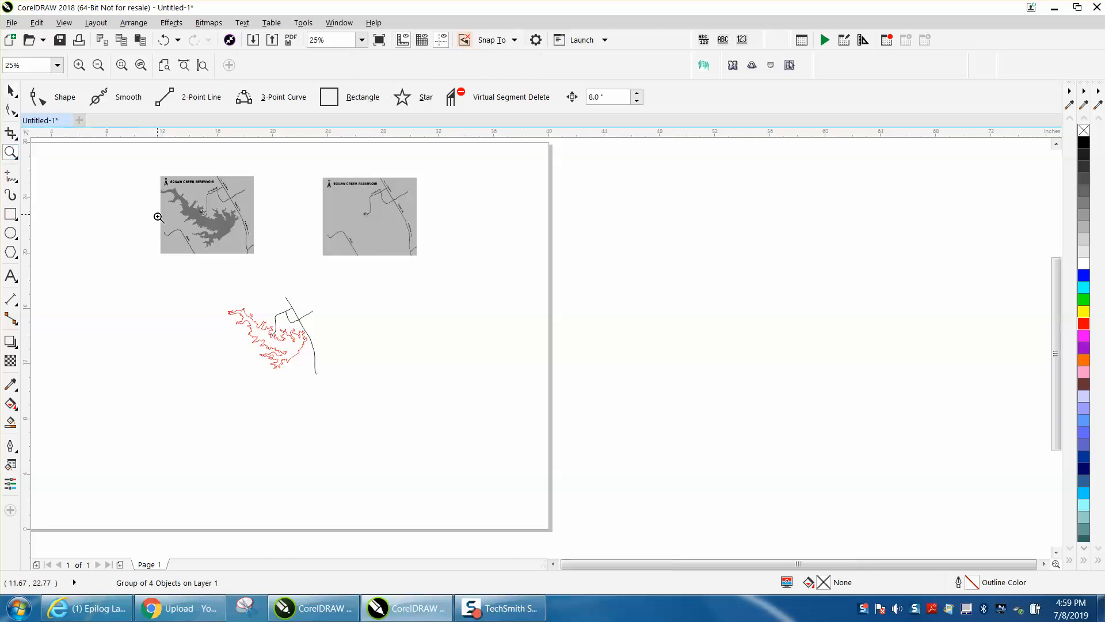
scroll(157, 215, "down", 2)
left_click_drag(147, 208, 362, 285)
left_click(10, 213)
left_click_drag(360, 309, 702, 528)
- Set the rectangle's size to 20 by 13 inches and center it on the page
left_click(132, 61)
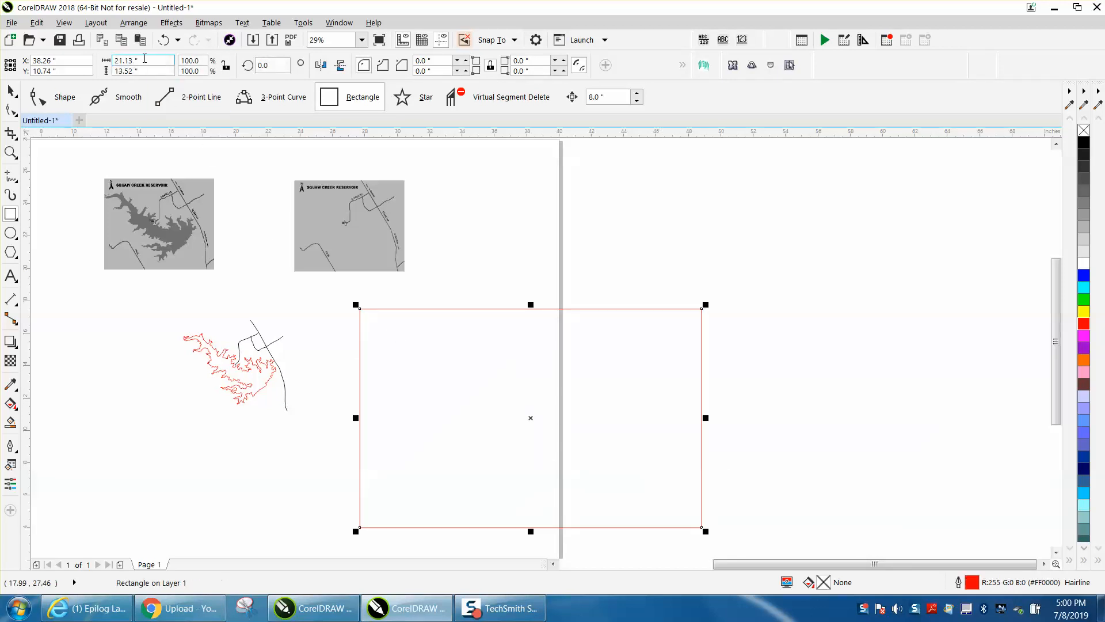
type("20")
left_click(161, 71)
type("13")
key("Return")
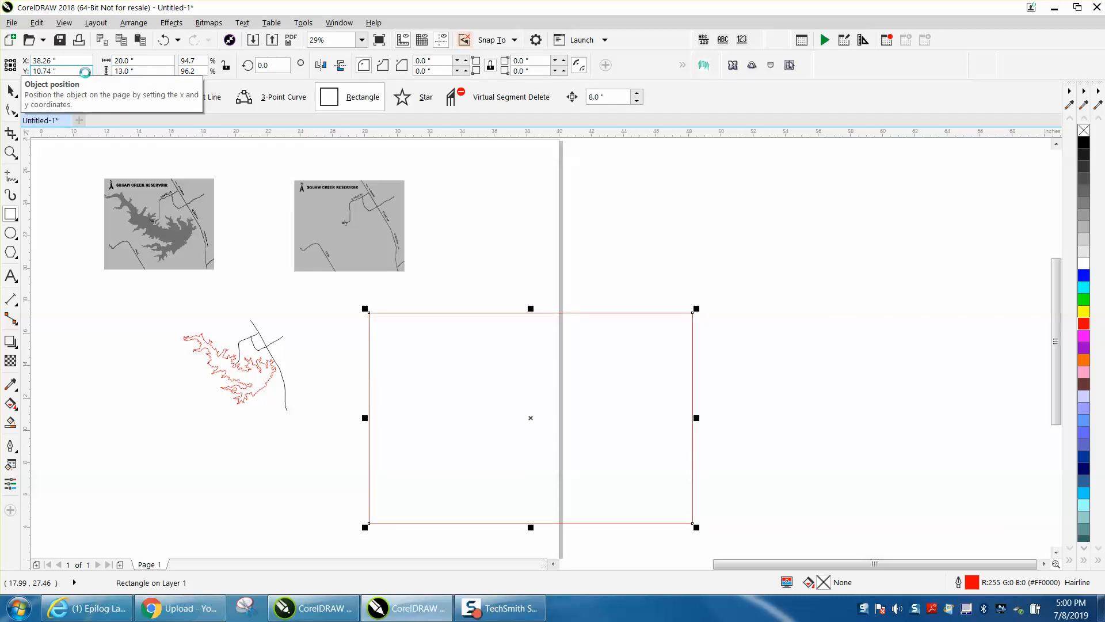
key("p")
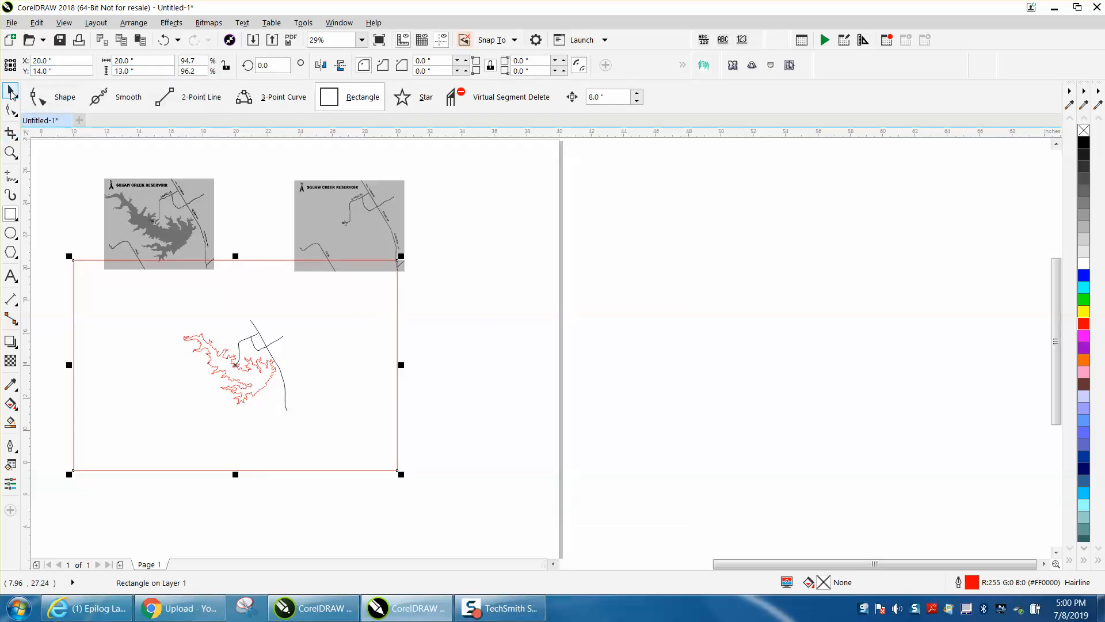
- Move both map bitmaps horizontally toward the page's outer edge, clear of the rectangle
left_click_drag(82, 173, 437, 299)
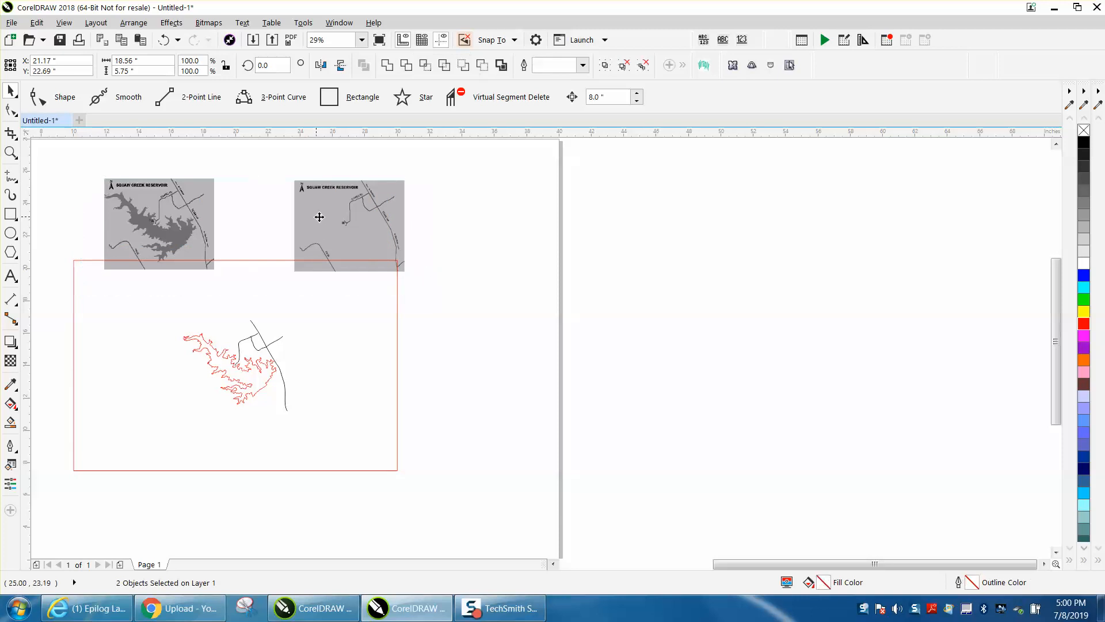
left_click_drag(319, 217, 741, 216)
- Enlarge the lake and road group to about 201% and center it on the page inside the rectangle
left_click(268, 344)
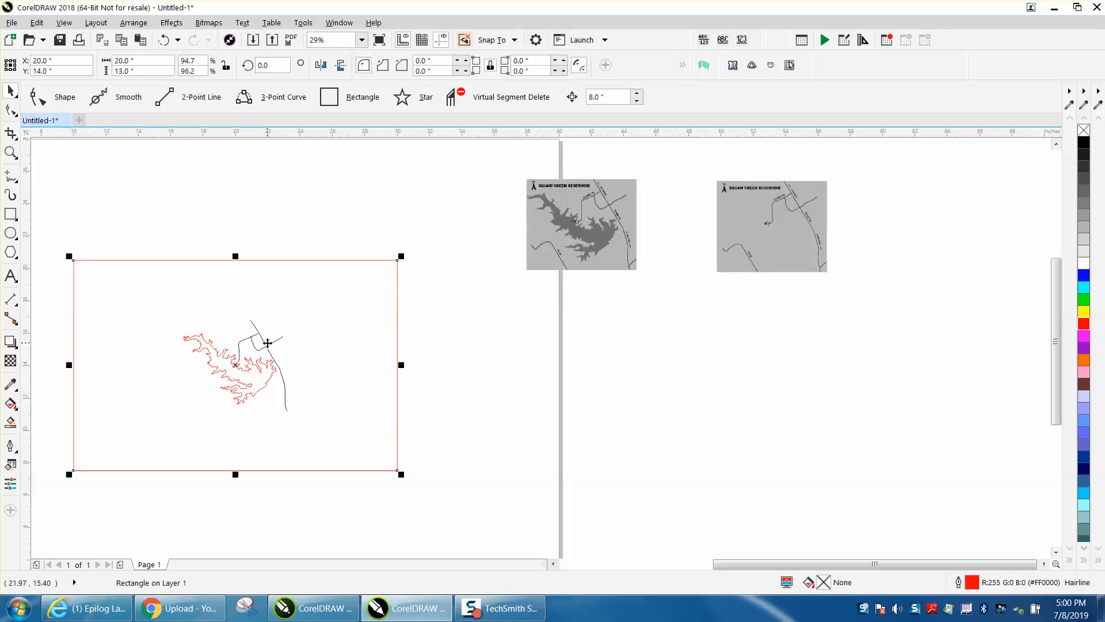
left_click(267, 348)
left_click_drag(293, 314, 508, 231)
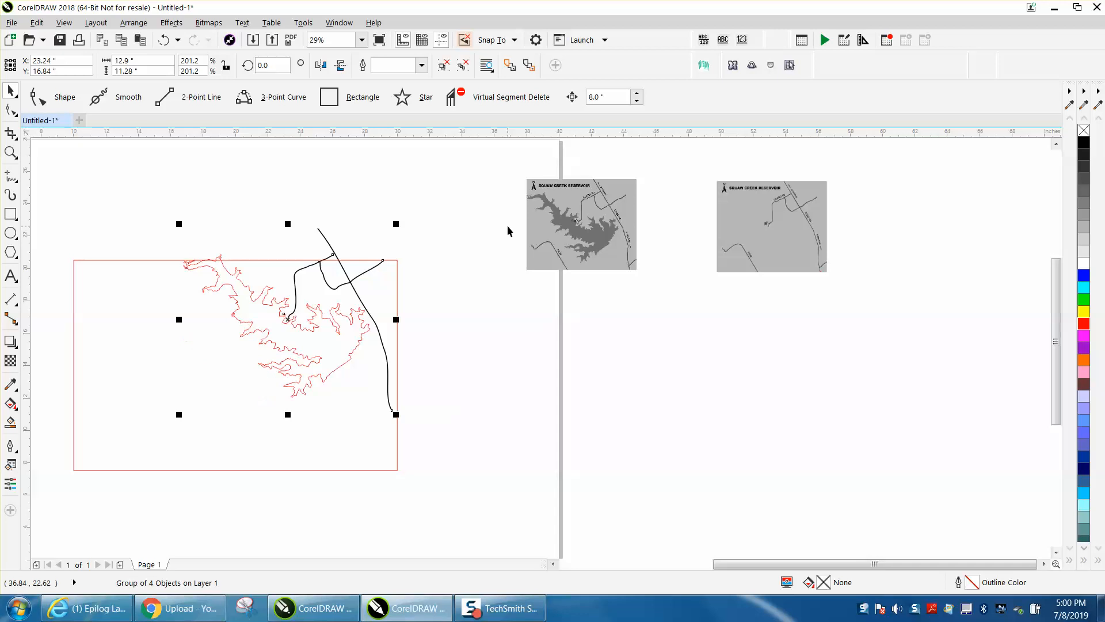
key("p")
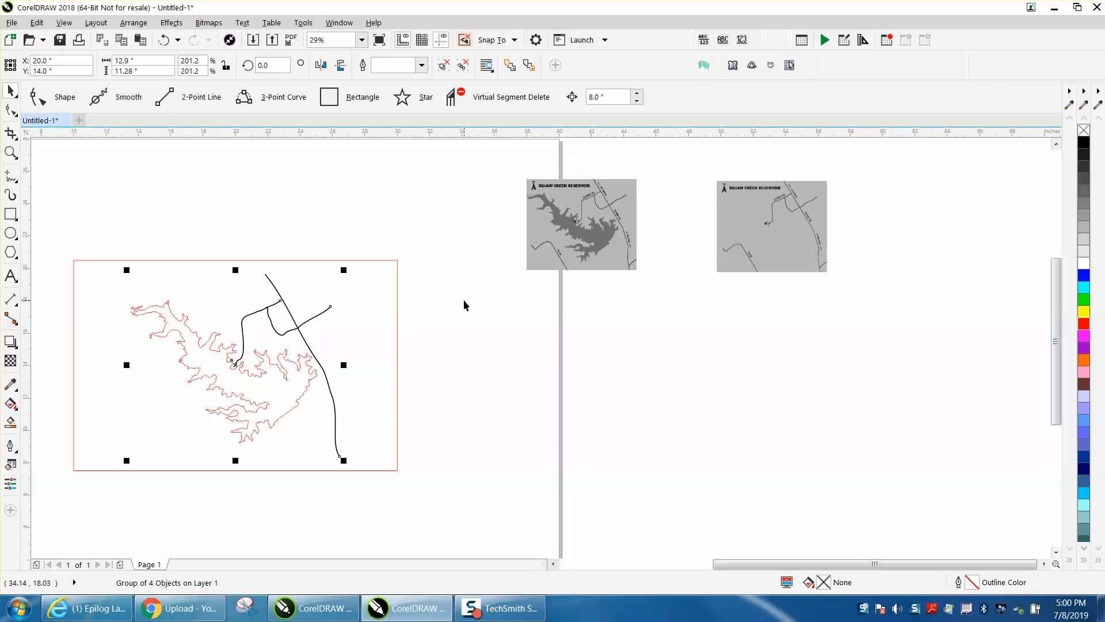
- Open the Macro Manager alongside the artwork
left_click(11, 152)
left_click_drag(54, 244, 490, 488)
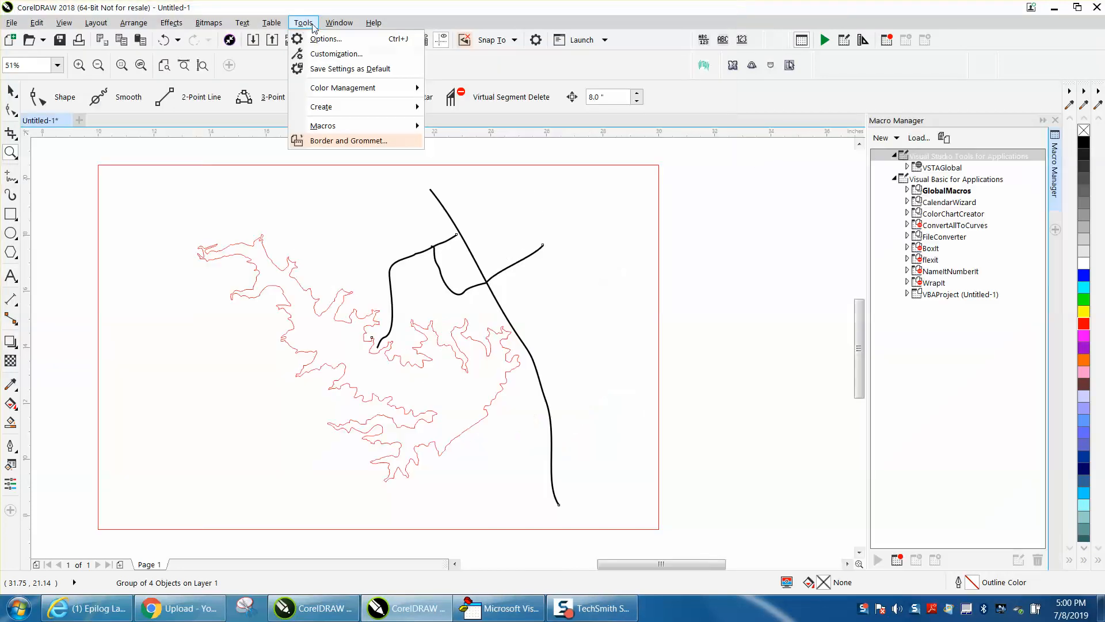
mouse_move(338, 126)
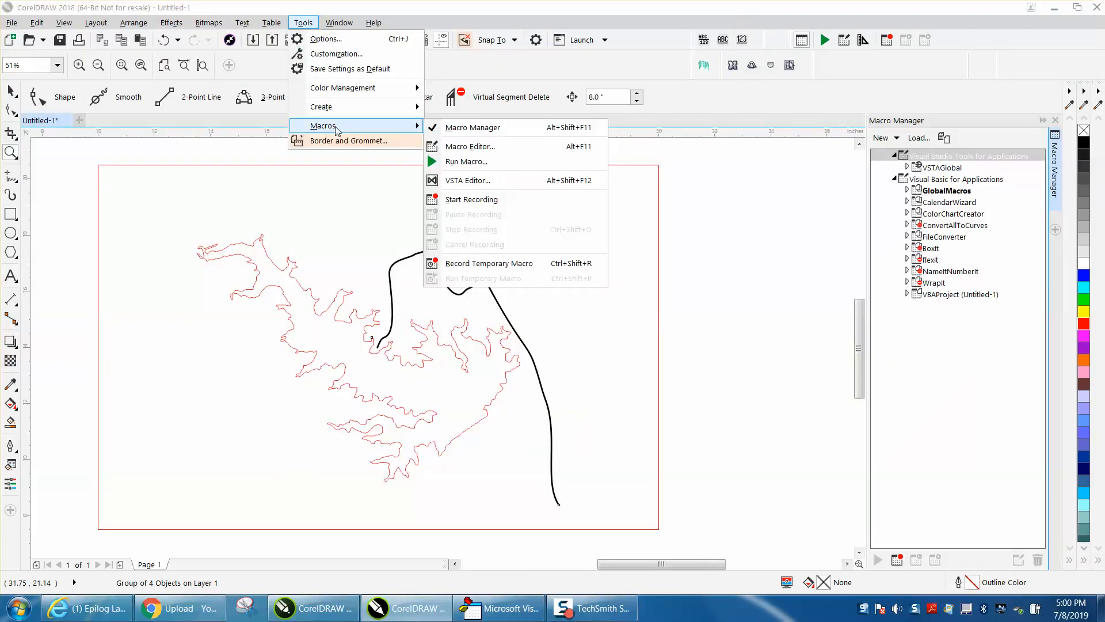
left_click(494, 129)
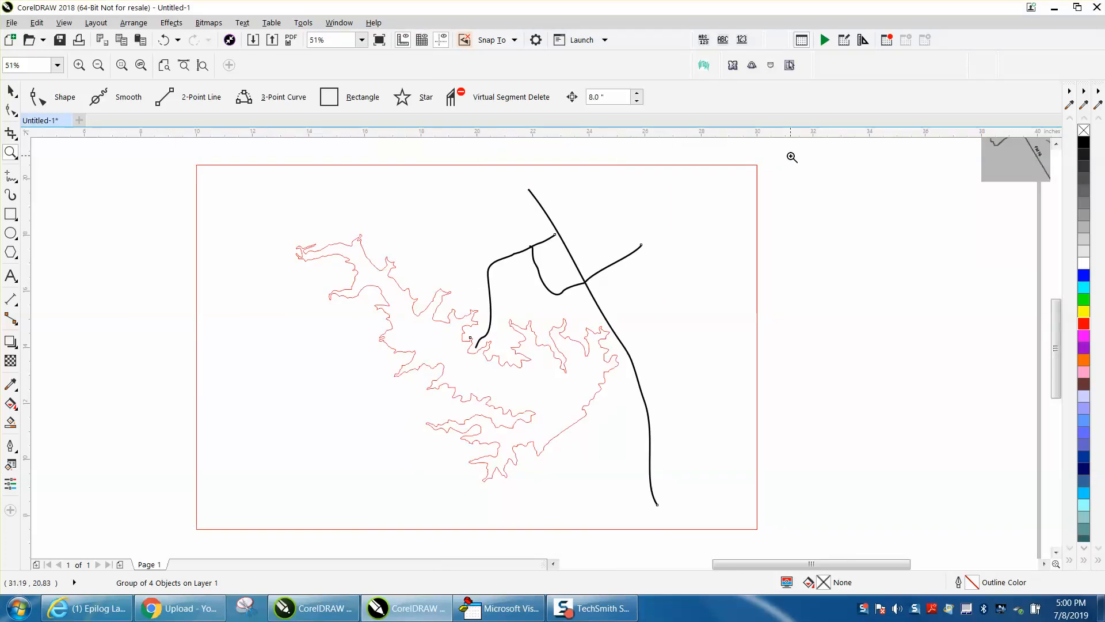
left_click(303, 23)
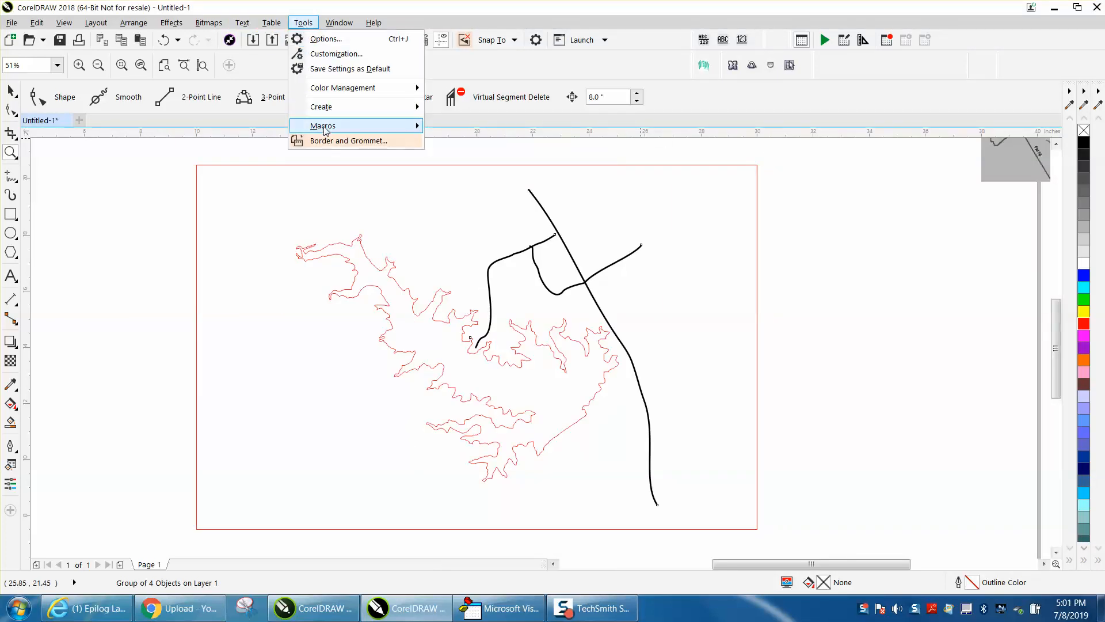
mouse_move(322, 125)
left_click(472, 129)
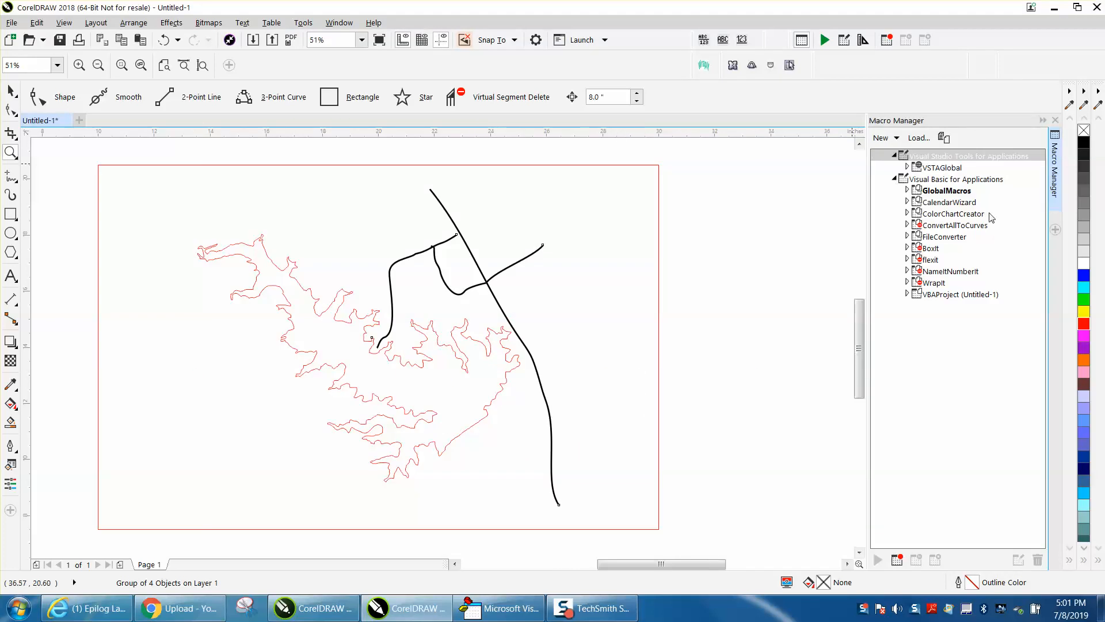
- Try to run the compass macro from the RecordedMacros module of GlobalMacros
left_click(915, 193)
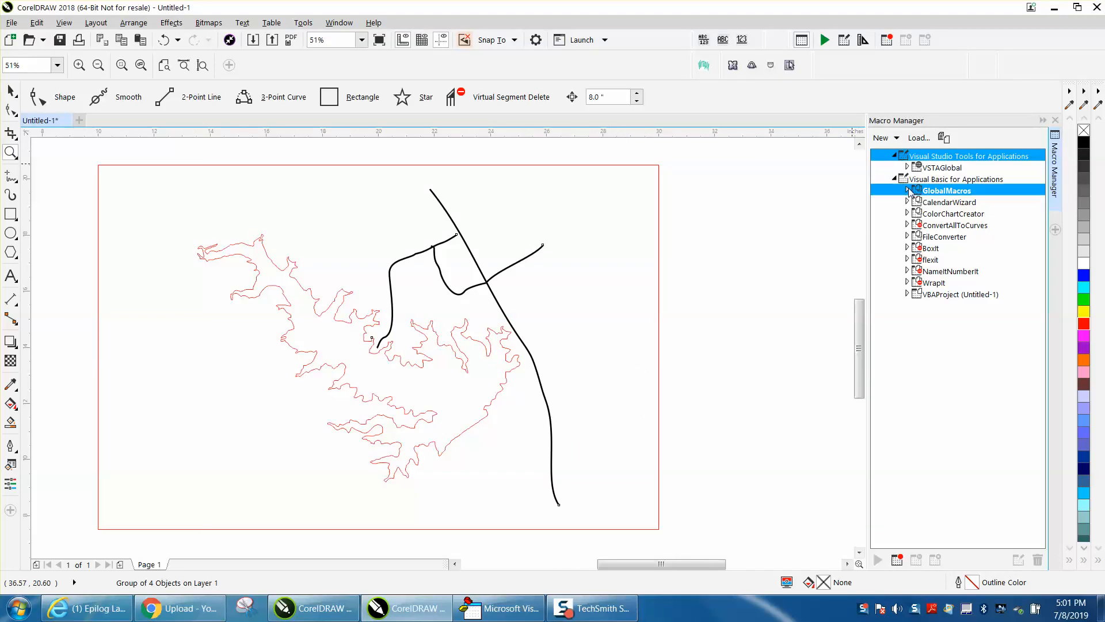
left_click(908, 191)
double_click(924, 214)
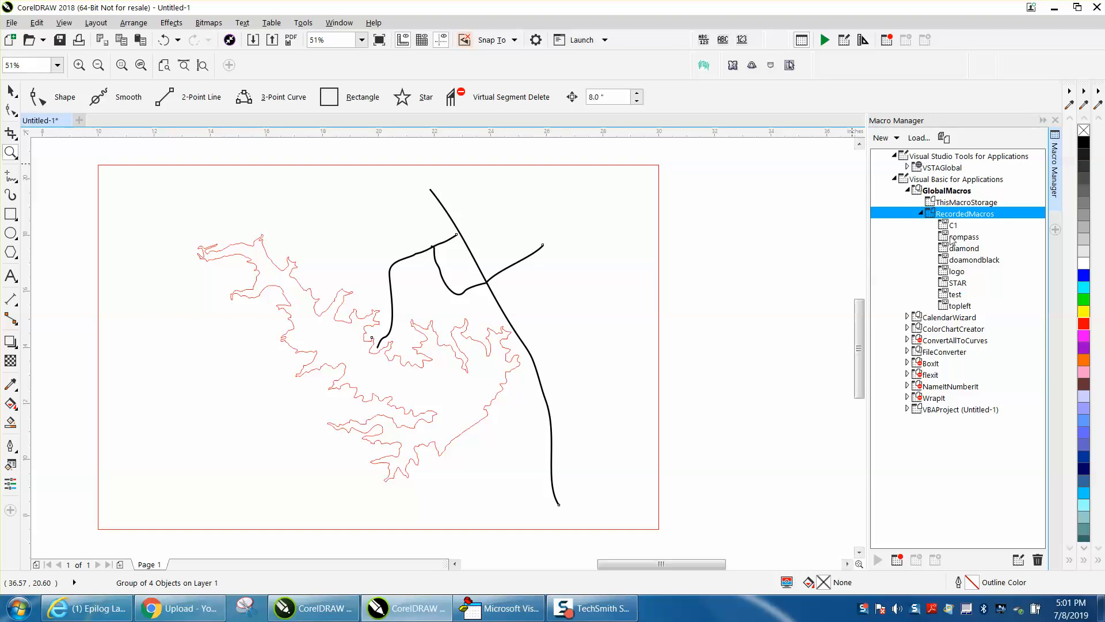
left_click(950, 239)
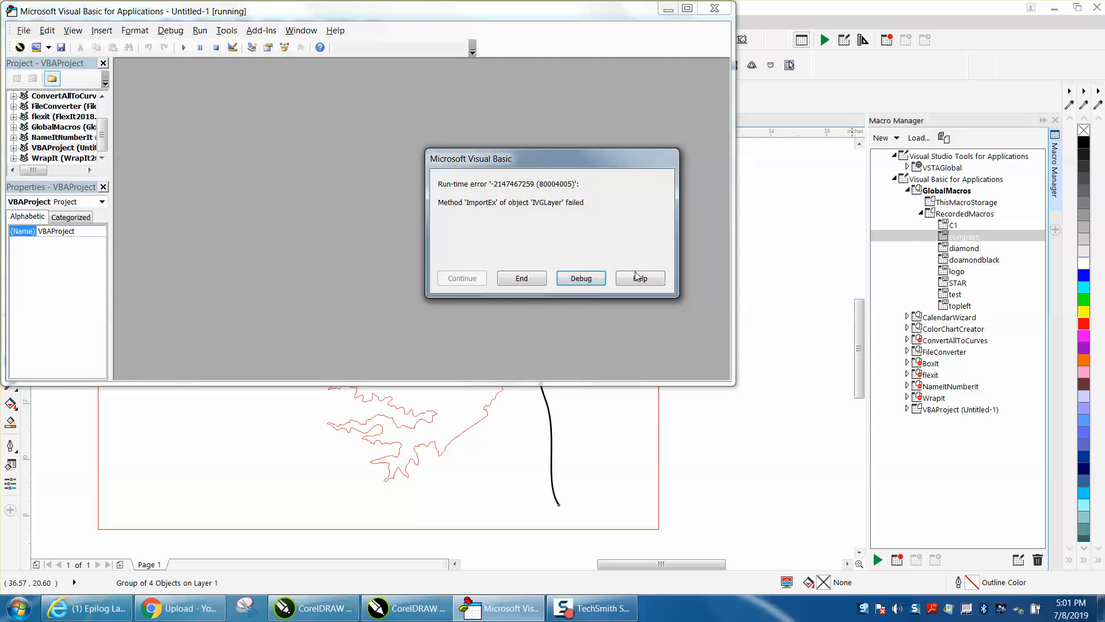
left_click(535, 285)
- Deselect the artwork and try to run the C1 macro from RecordedMacros
scroll(639, 216, "down", 3)
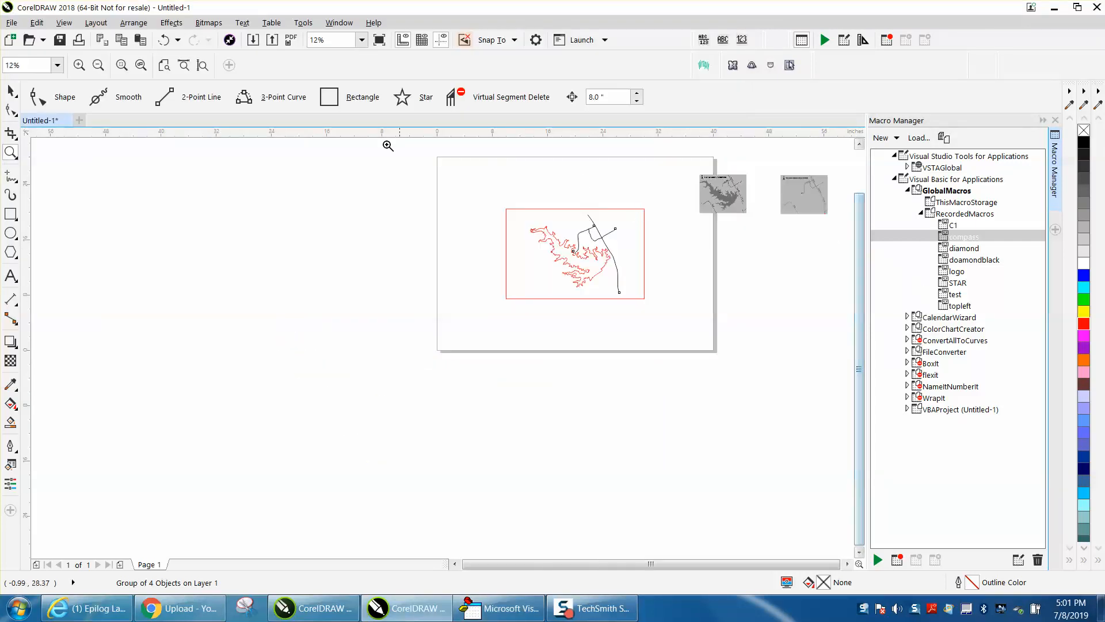
left_click(12, 92)
left_click(700, 265)
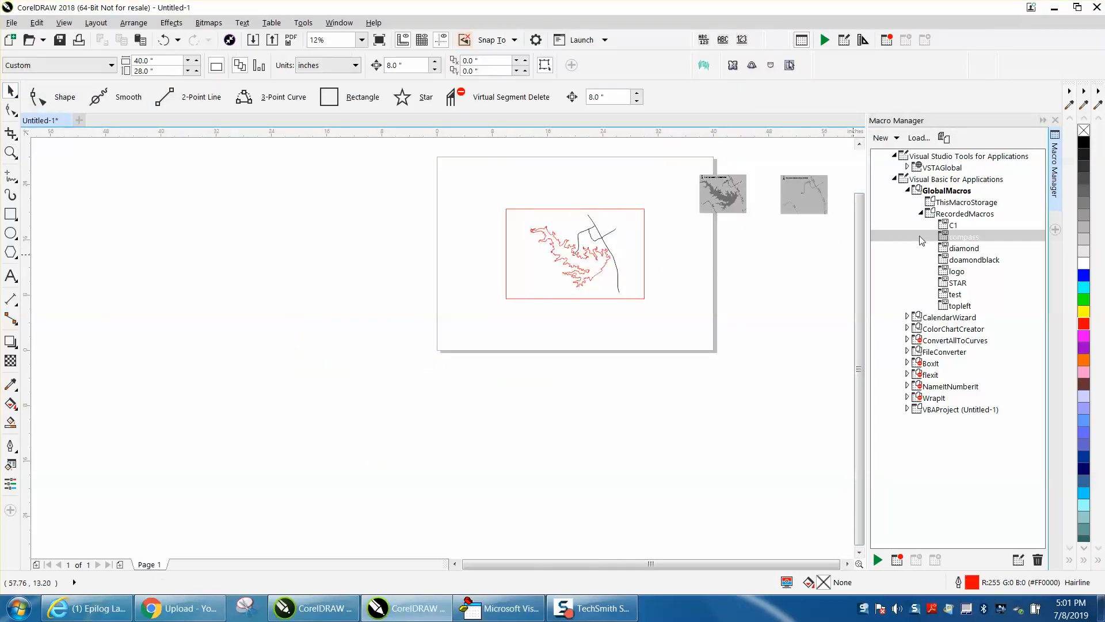
double_click(951, 225)
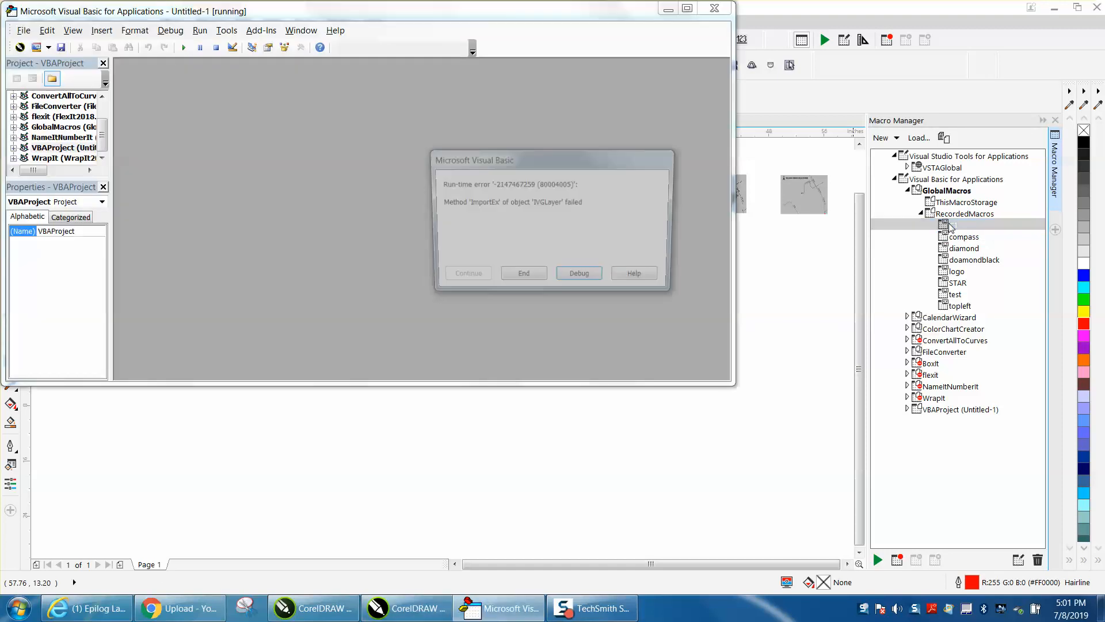
left_click(522, 278)
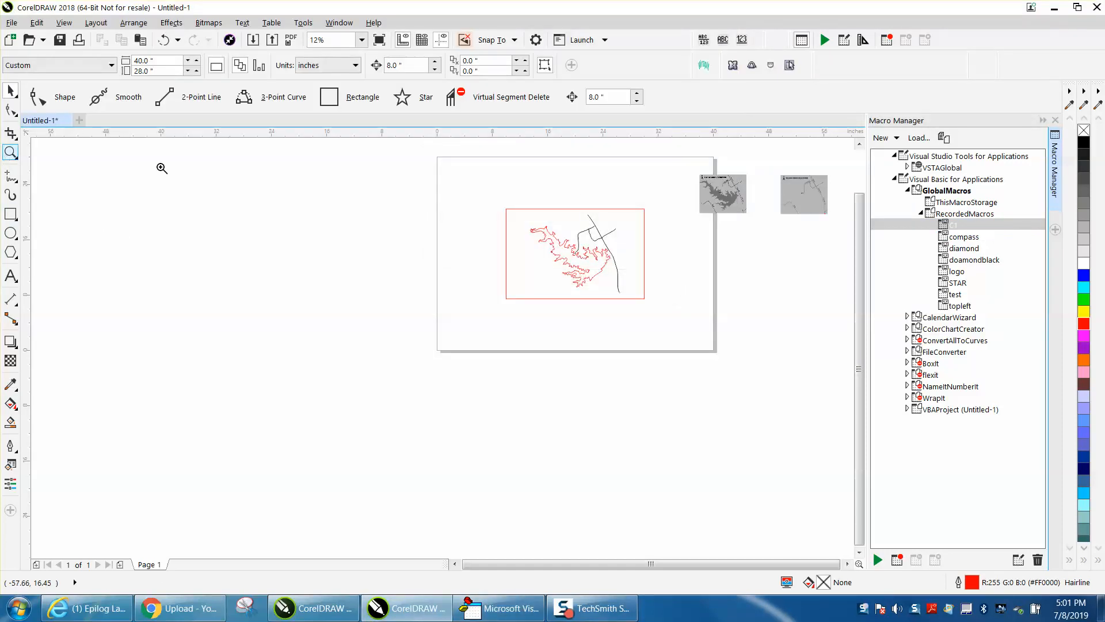
- Ungroup the lake and road artwork and extend the upper side road's end node to meet the main road
left_click(11, 153)
left_click_drag(481, 186, 720, 329)
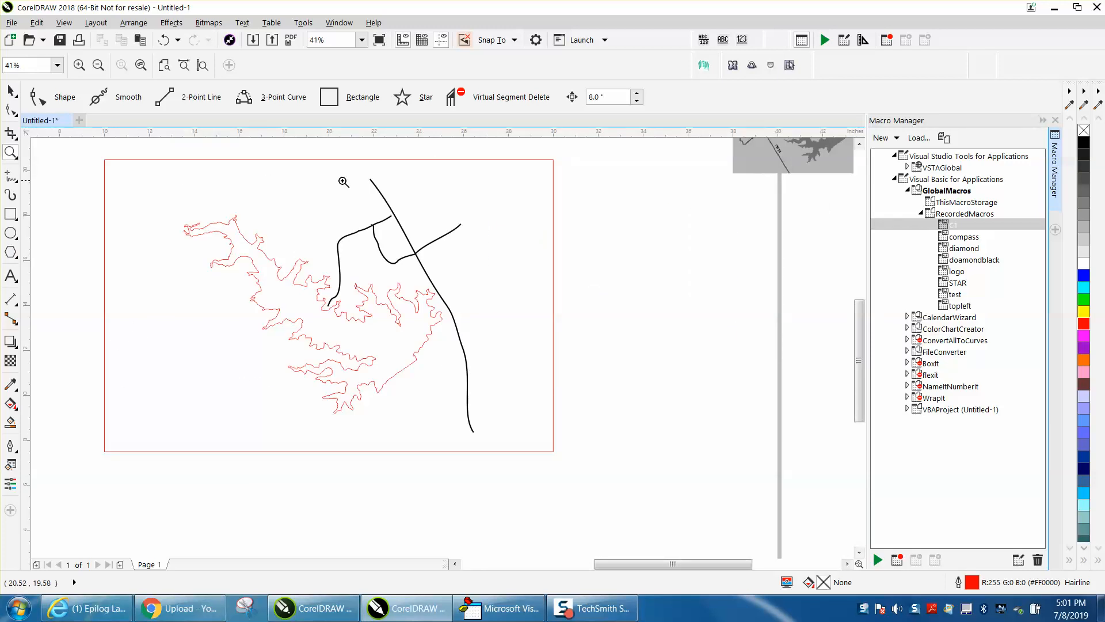
left_click_drag(330, 189, 524, 282)
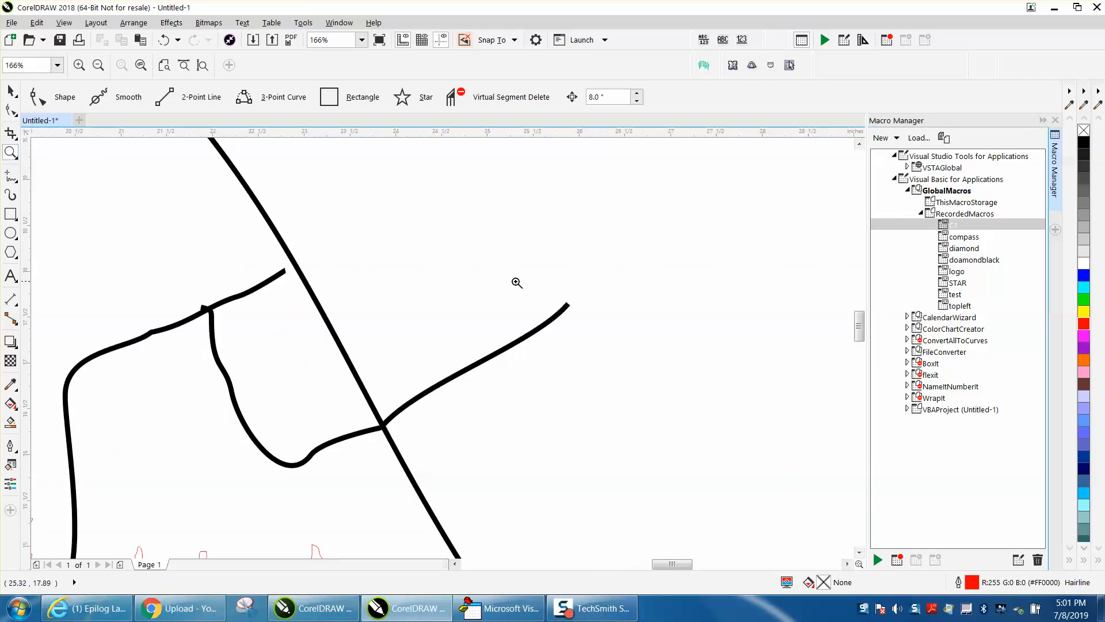
left_click(20, 112)
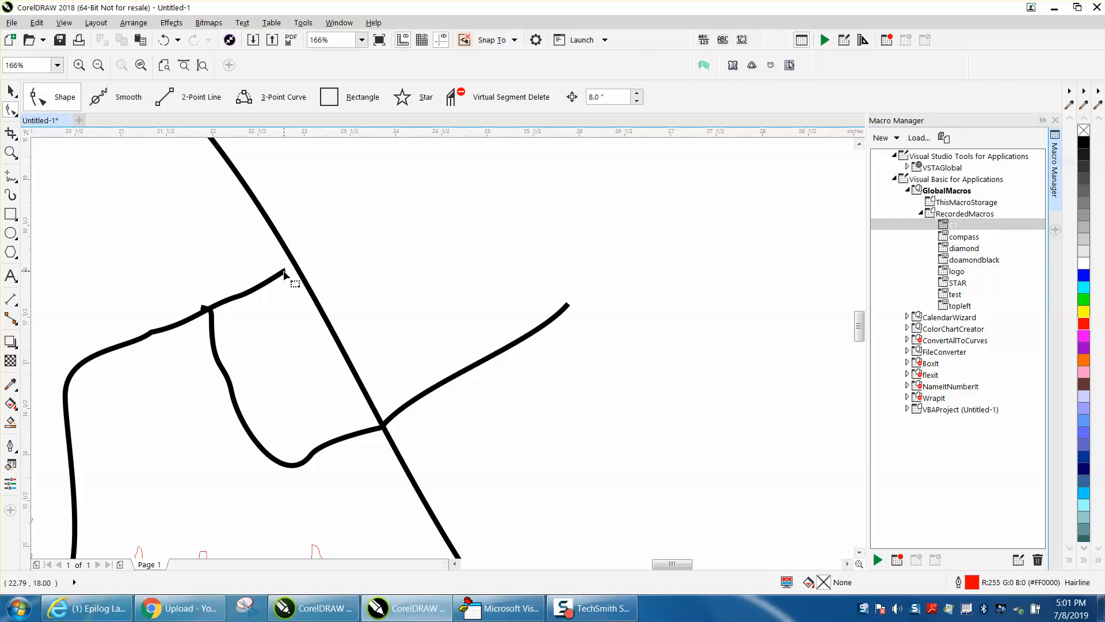
key("space")
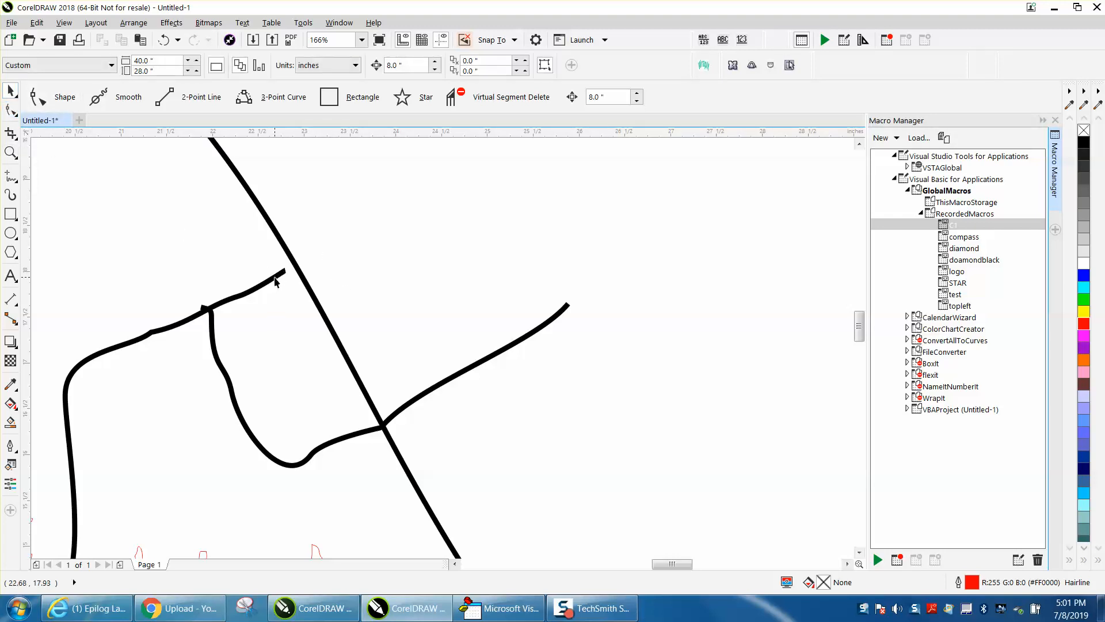
left_click(275, 283)
left_click(134, 22)
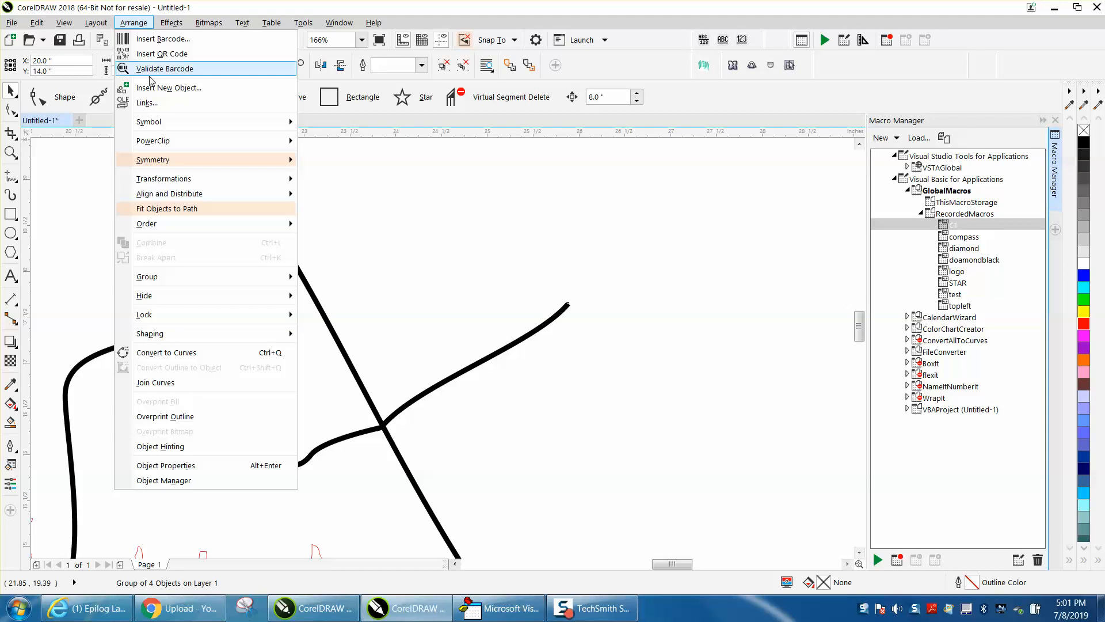
mouse_move(173, 277)
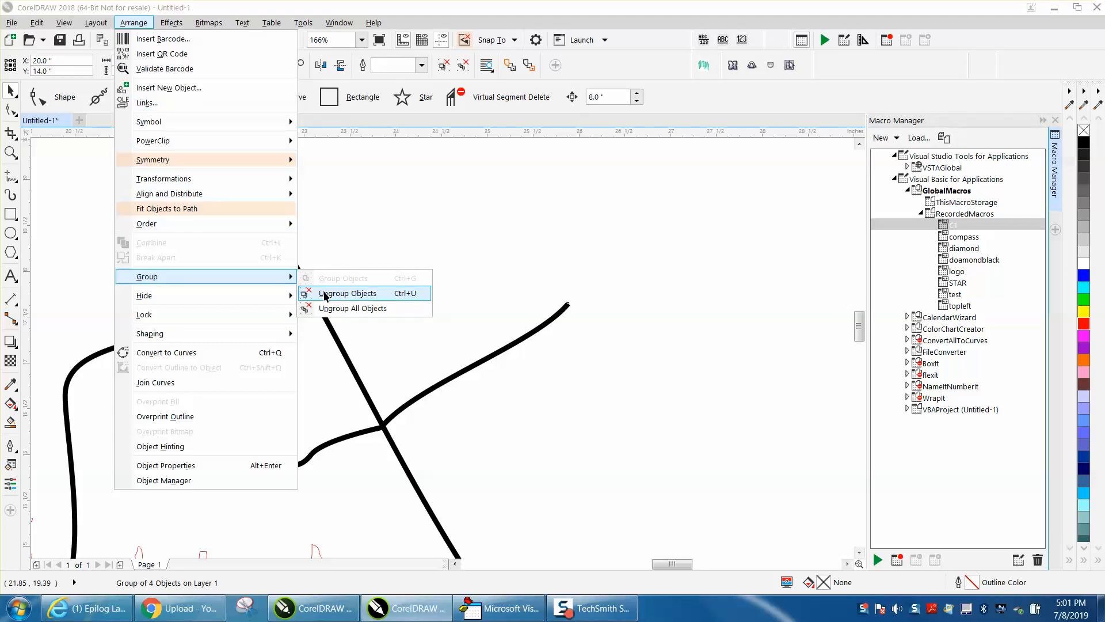
left_click(324, 294)
left_click(11, 109)
left_click_drag(286, 268, 297, 266)
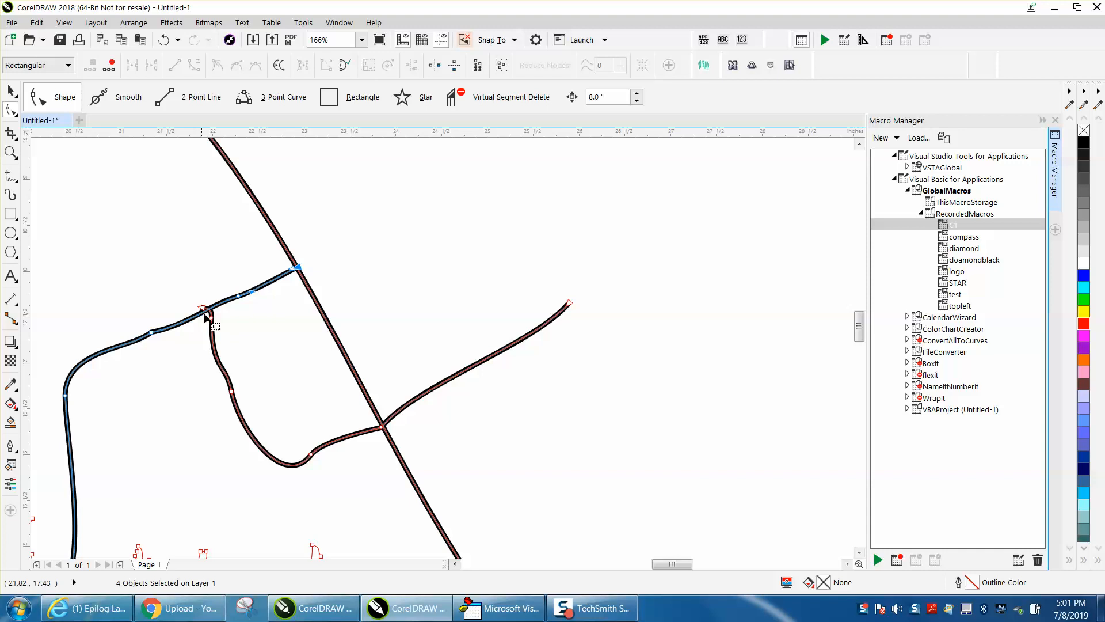
- Move the curved connecting road's end node onto the centerline of the upper side road and delete the extra node below it
left_click(10, 152)
left_click_drag(153, 287, 301, 368)
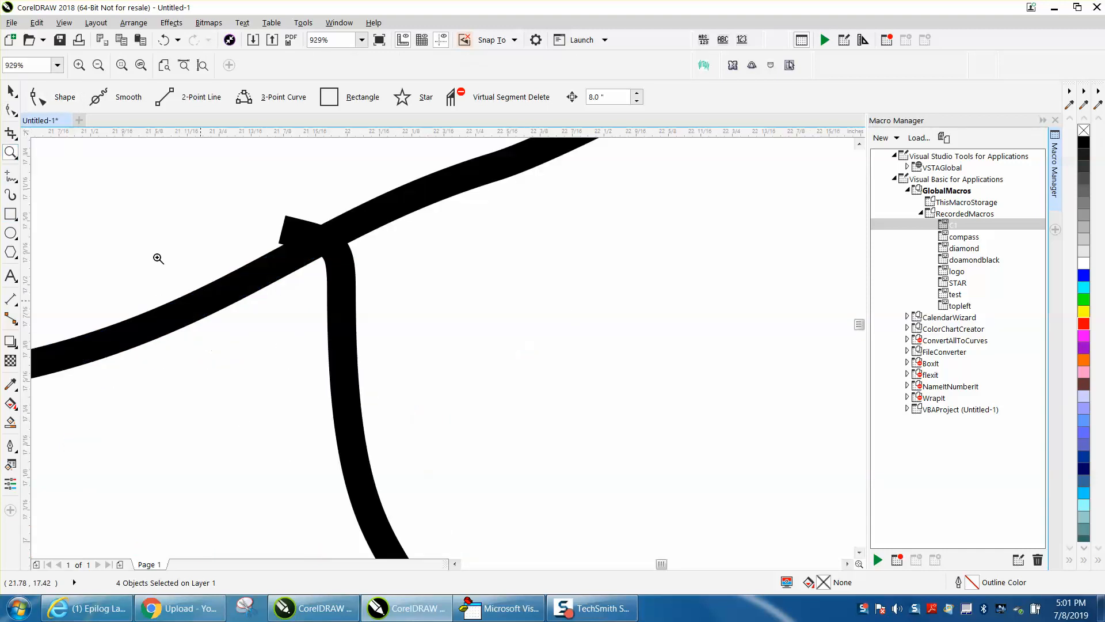
key("F10")
mouse_move(281, 233)
left_mouse_down()
mouse_move(323, 240)
mouse_move(346, 291)
mouse_move(333, 308)
left_mouse_up()
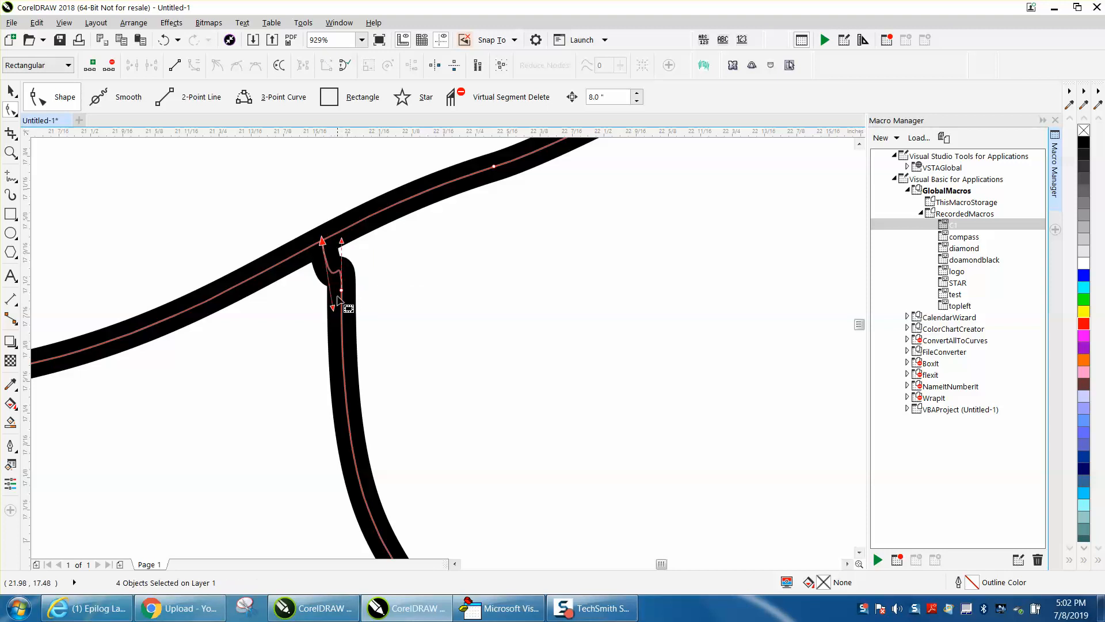
left_click(341, 290)
key("Delete")
- Try to smooth all the lake and road nodes together with a curve smoothness of 20, and undo the change
scroll(369, 314, "down", 3)
scroll(360, 305, "down", 2)
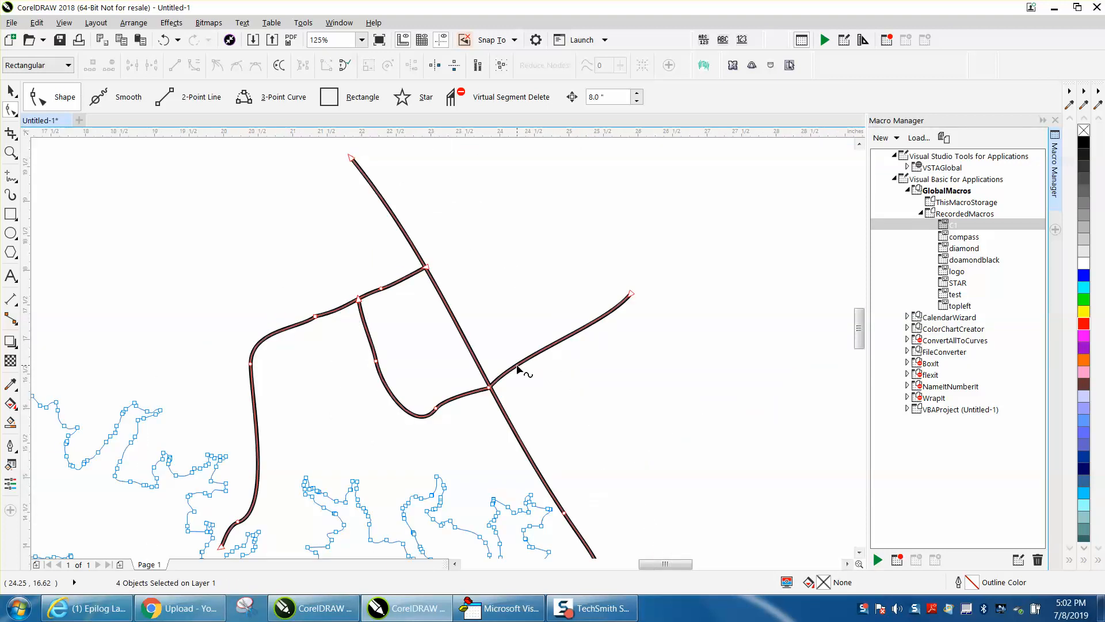
scroll(252, 401, "down", 2)
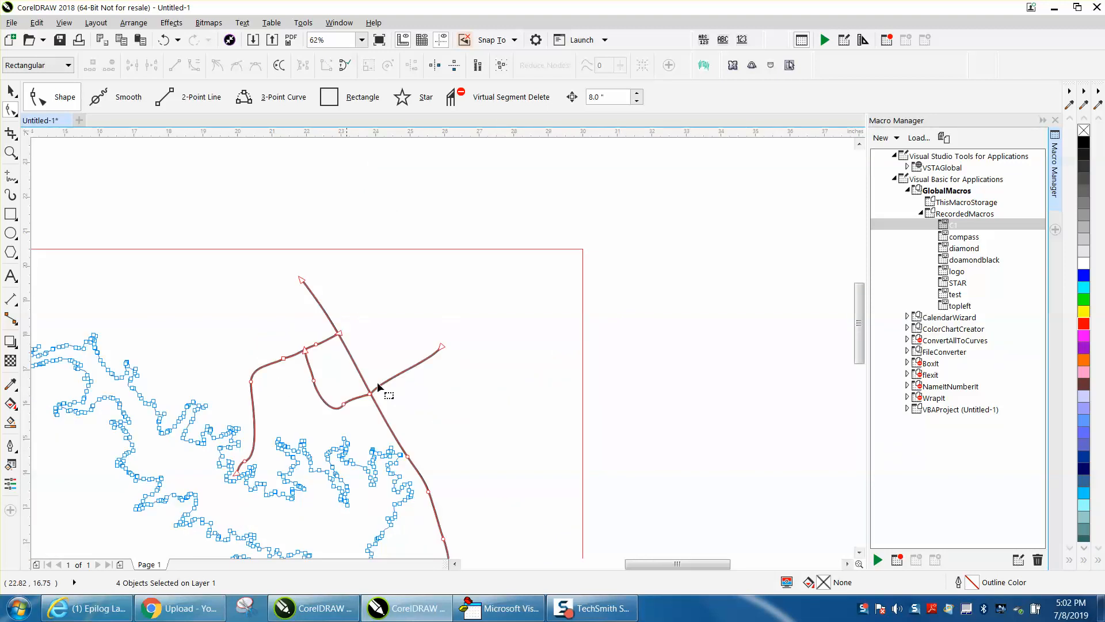
scroll(309, 423, "down", 2)
left_click(11, 153)
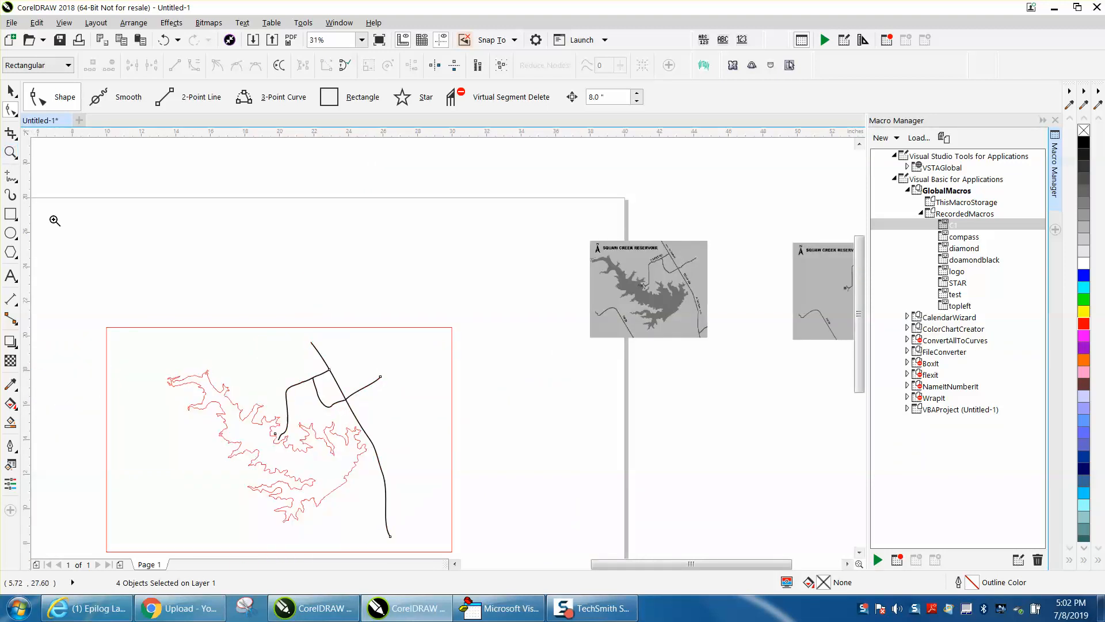
left_click_drag(203, 402, 466, 542)
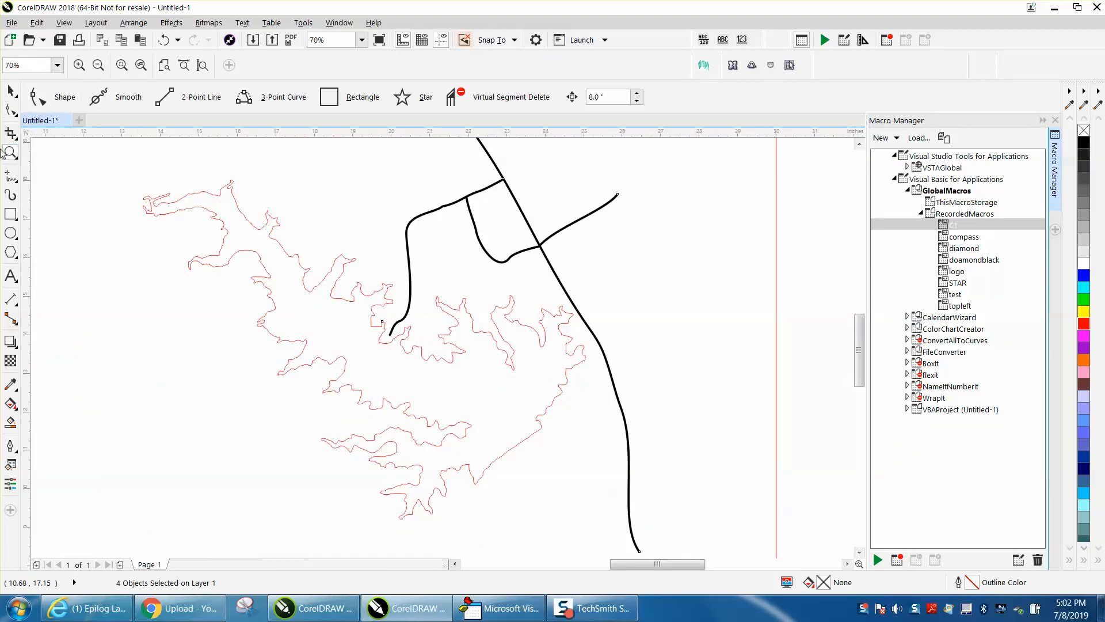
left_click(10, 109)
left_click_drag(122, 166, 656, 550)
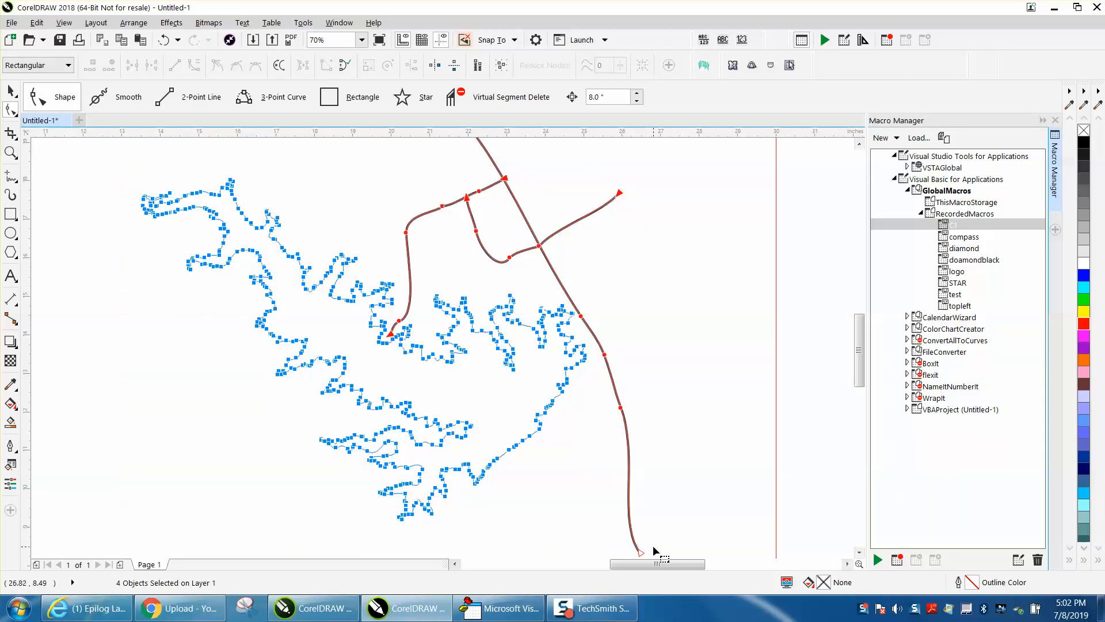
left_click(605, 95)
key("Return")
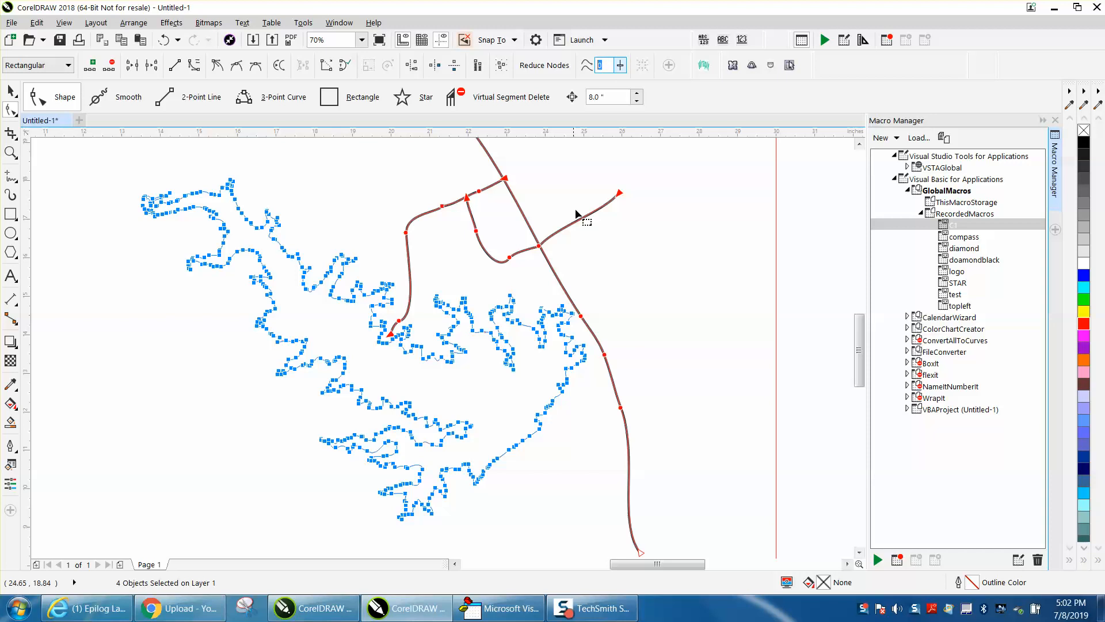
type("20")
key("Return")
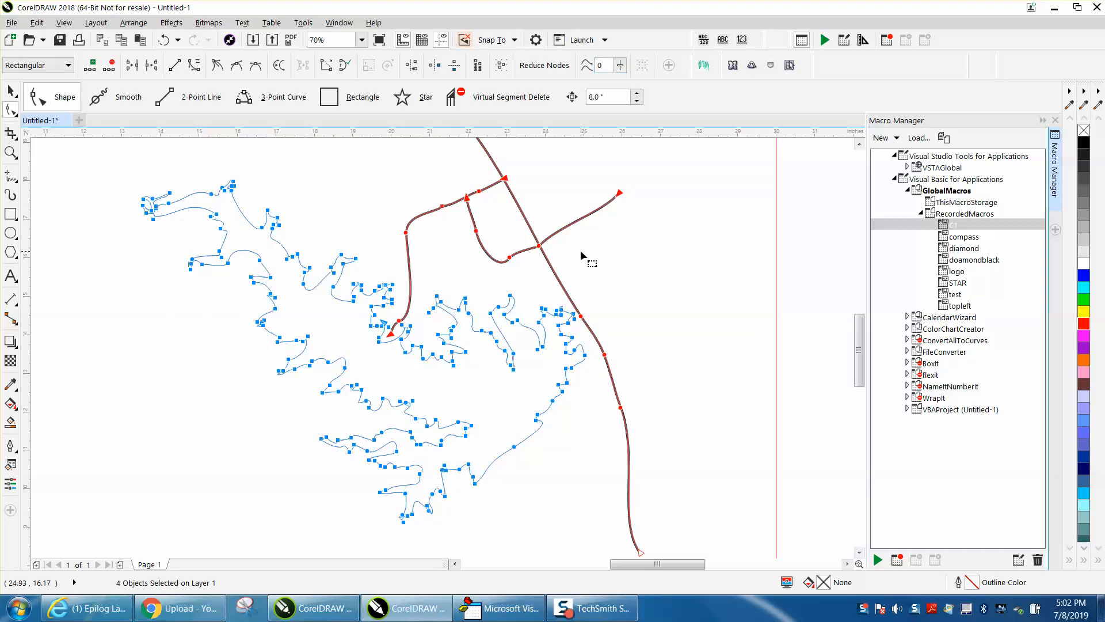
left_click(699, 337)
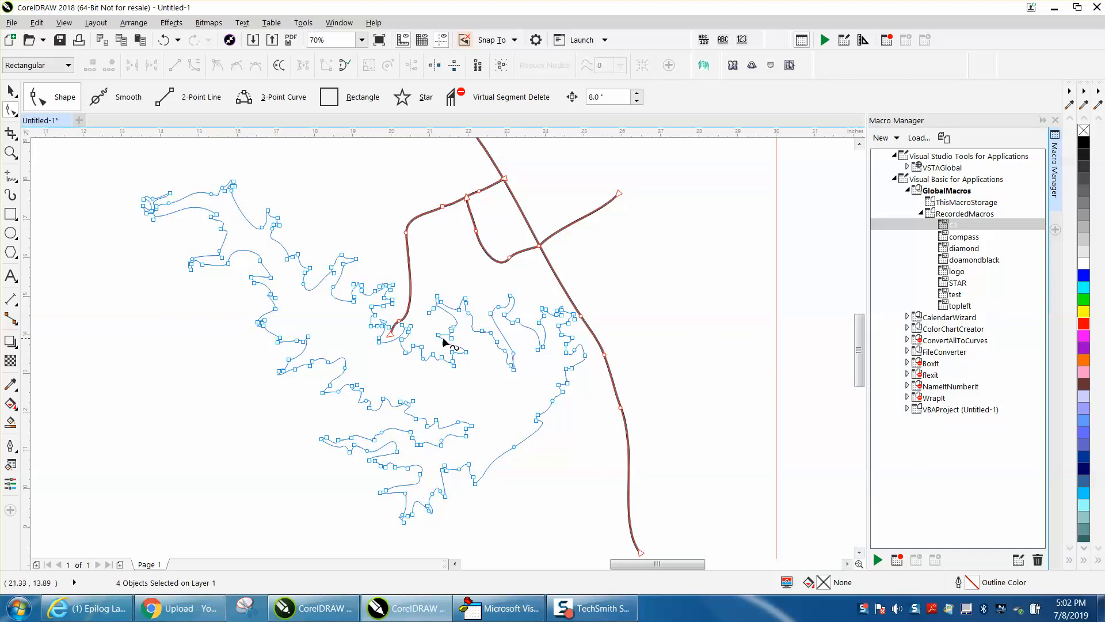
key("ctrl+a")
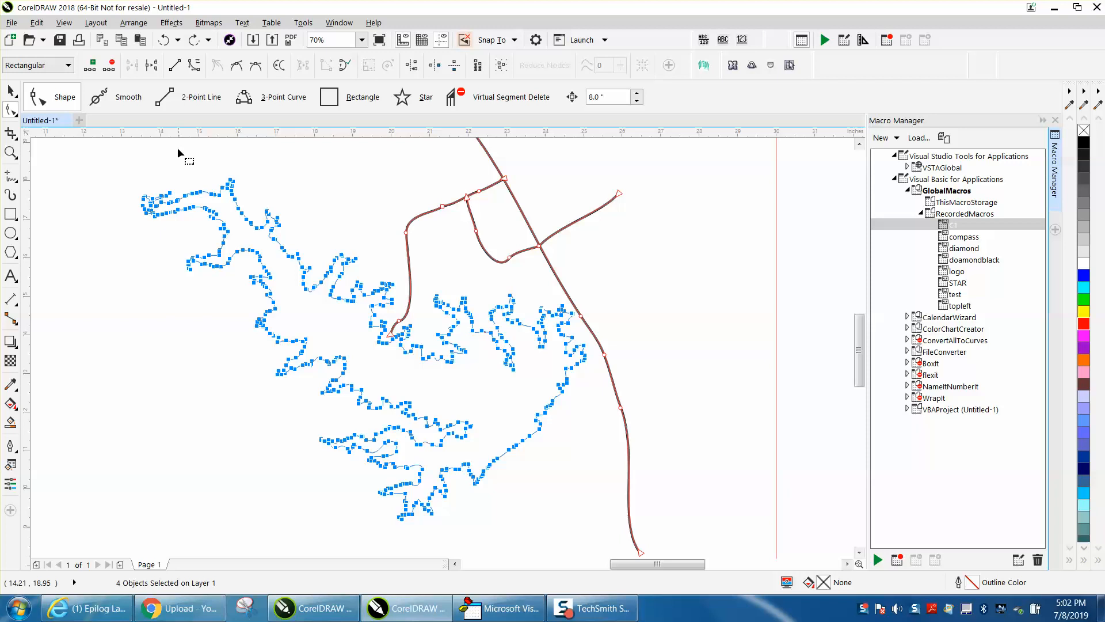
left_click_drag(114, 154, 613, 523)
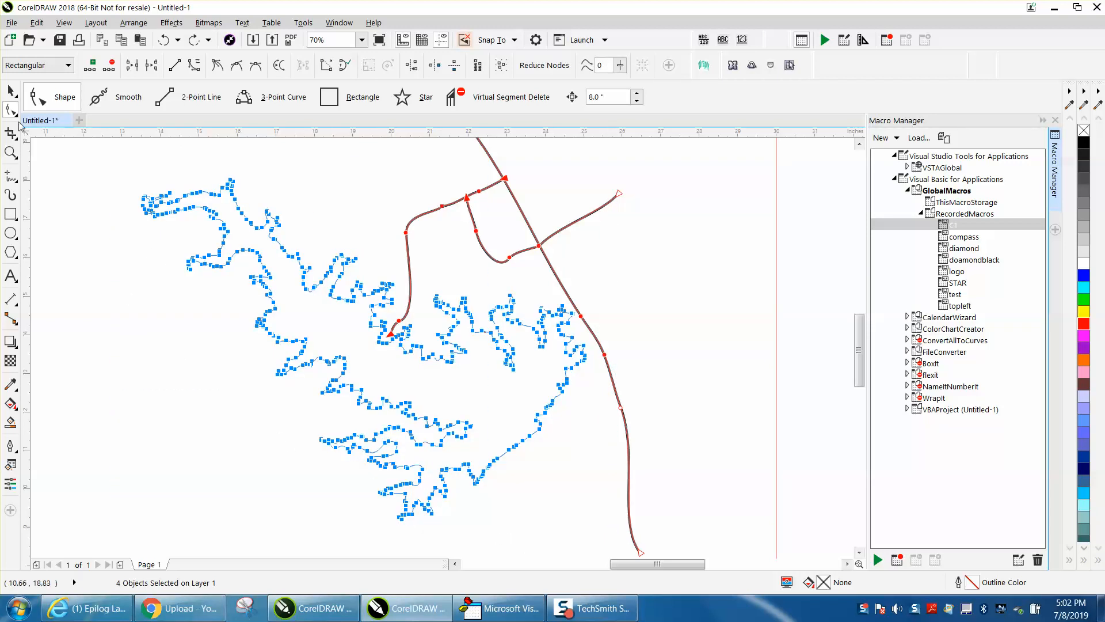
- Move only the lake outline 16 inches to the left, outside the rectangle and away from the roads
left_click(10, 90)
scroll(627, 342, "down", 2)
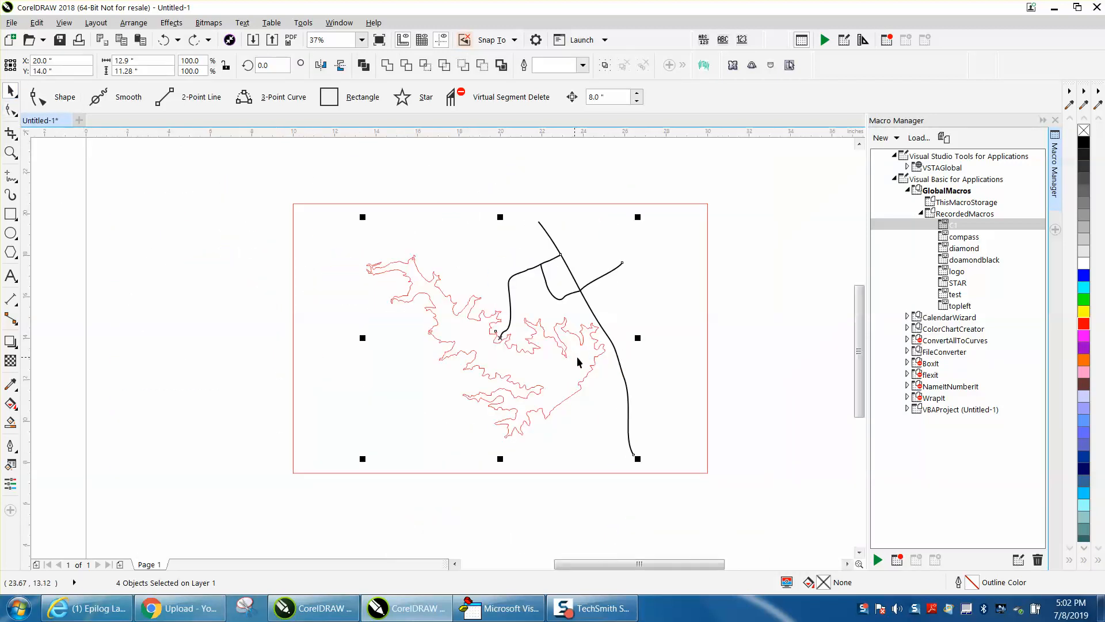
left_click(656, 333)
left_click(600, 349)
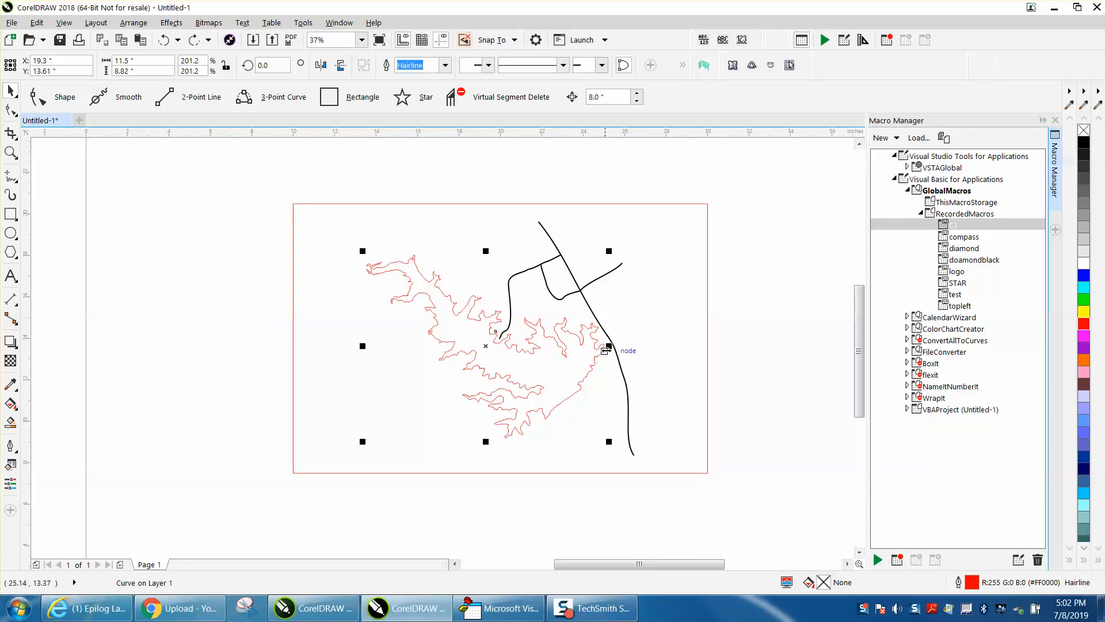
key("Left")
key("Left")
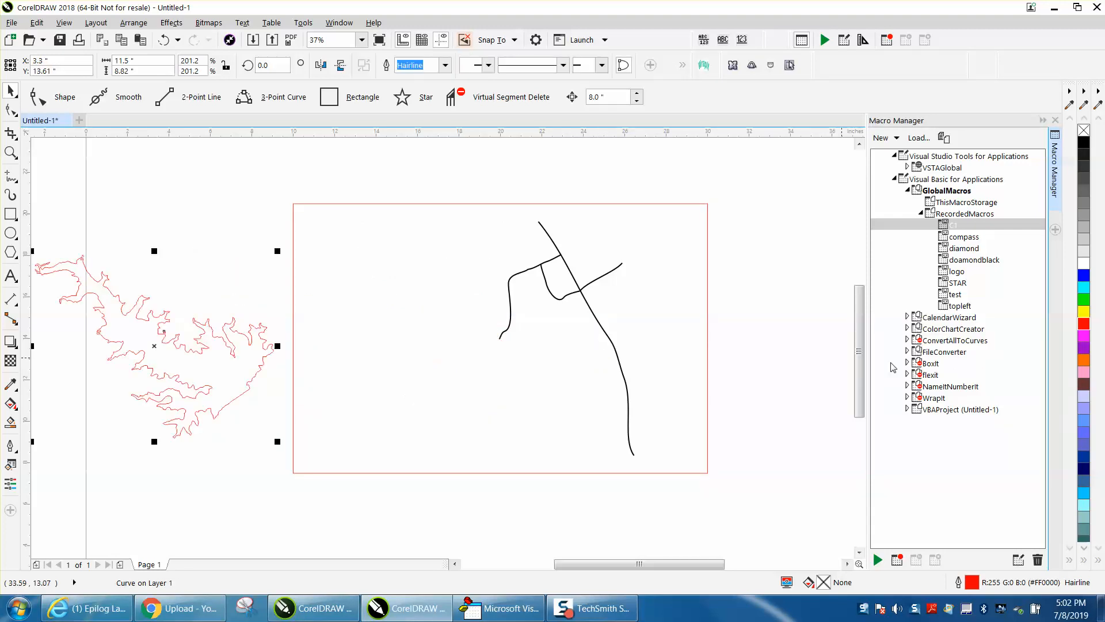
left_click(13, 114)
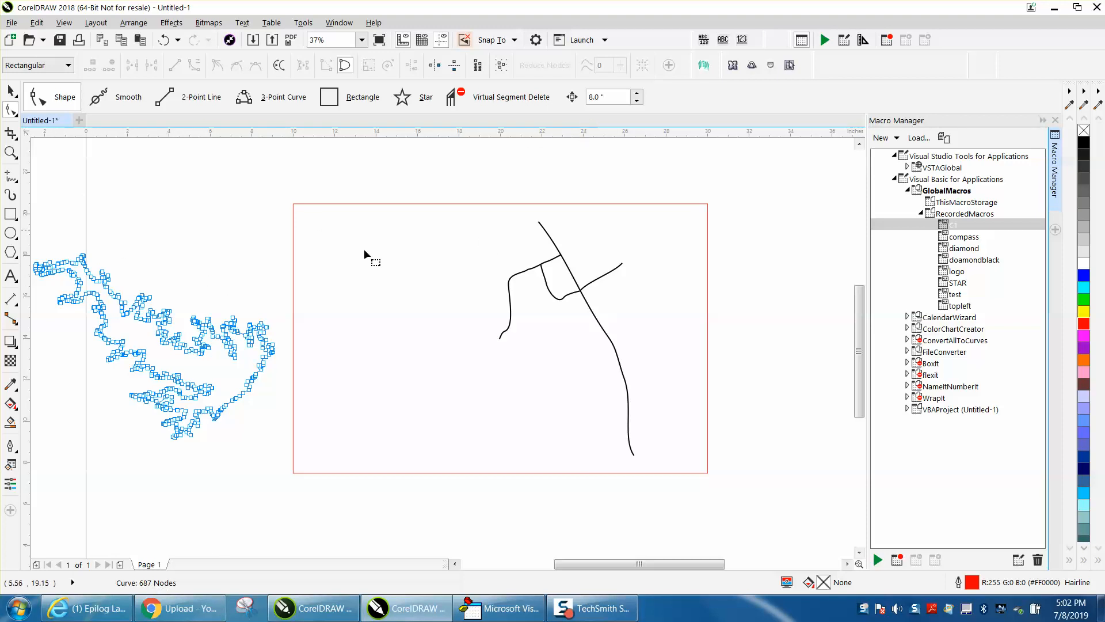
scroll(372, 262, "down", 2)
left_click_drag(188, 239, 338, 370)
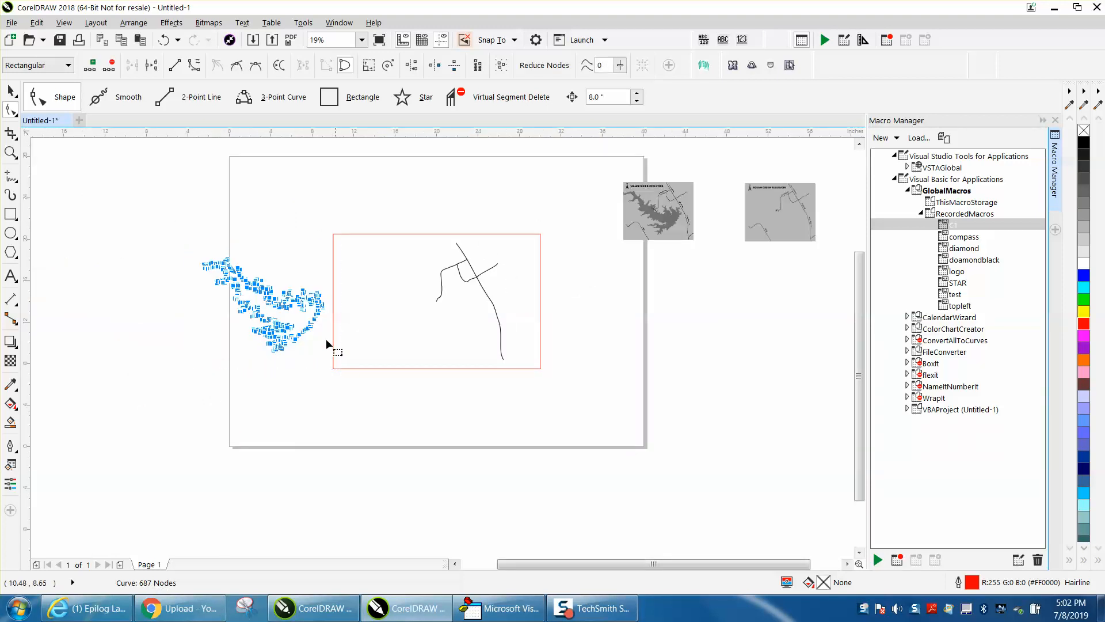
- Duplicate the lake outline just above the original and smooth all of the copy's nodes with a curve smoothness of 20
left_click(11, 91)
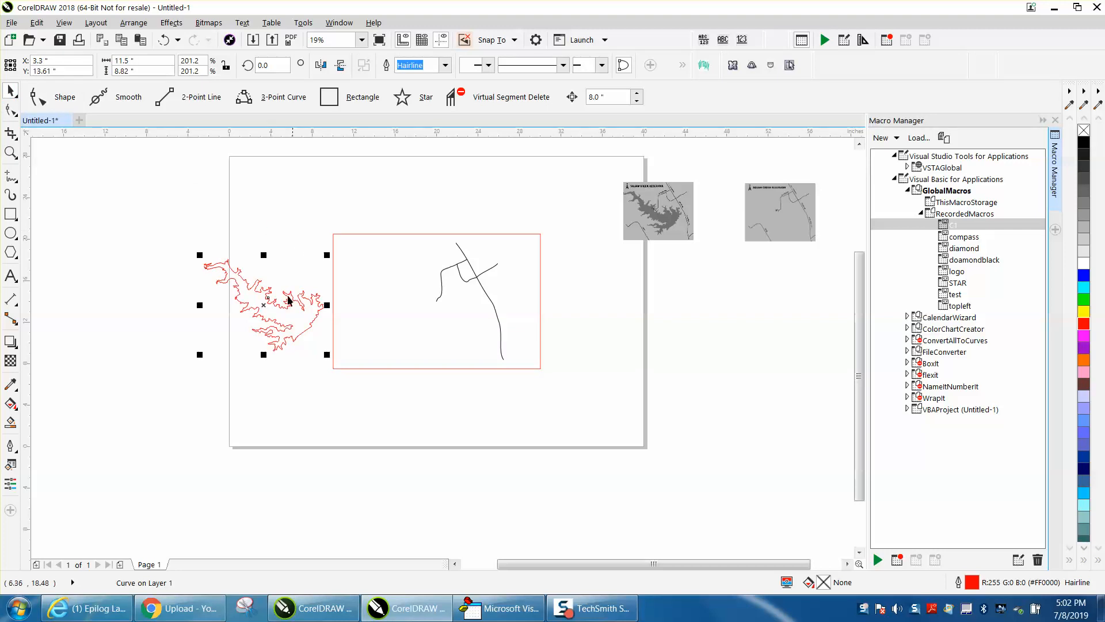
left_click_drag(264, 314, 270, 214)
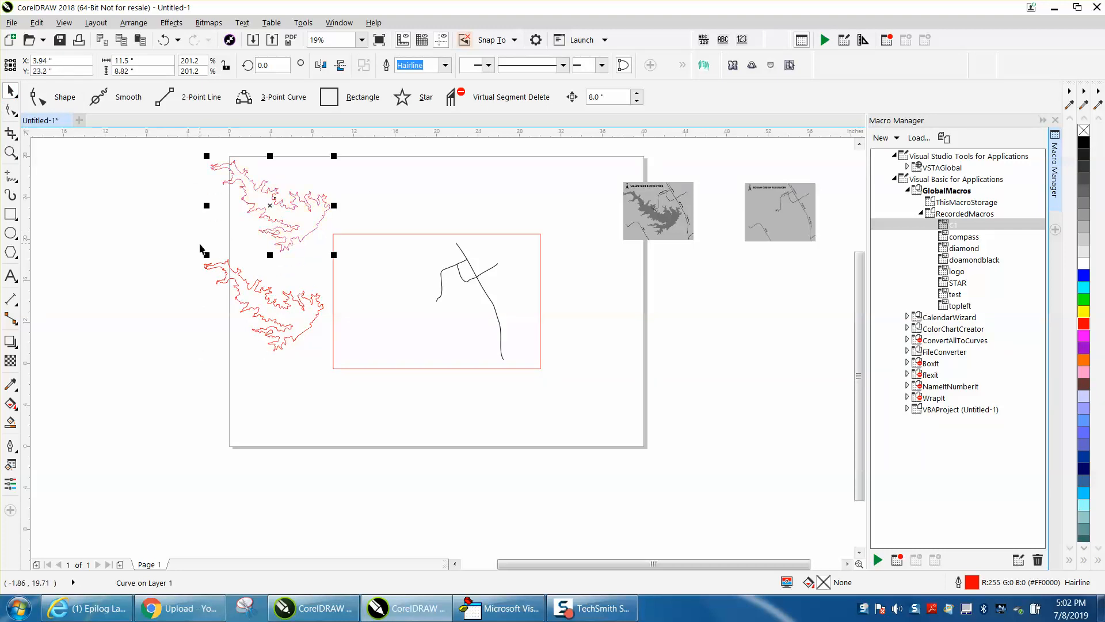
left_click(10, 110)
left_click_drag(340, 356, 345, 361)
left_click(184, 263)
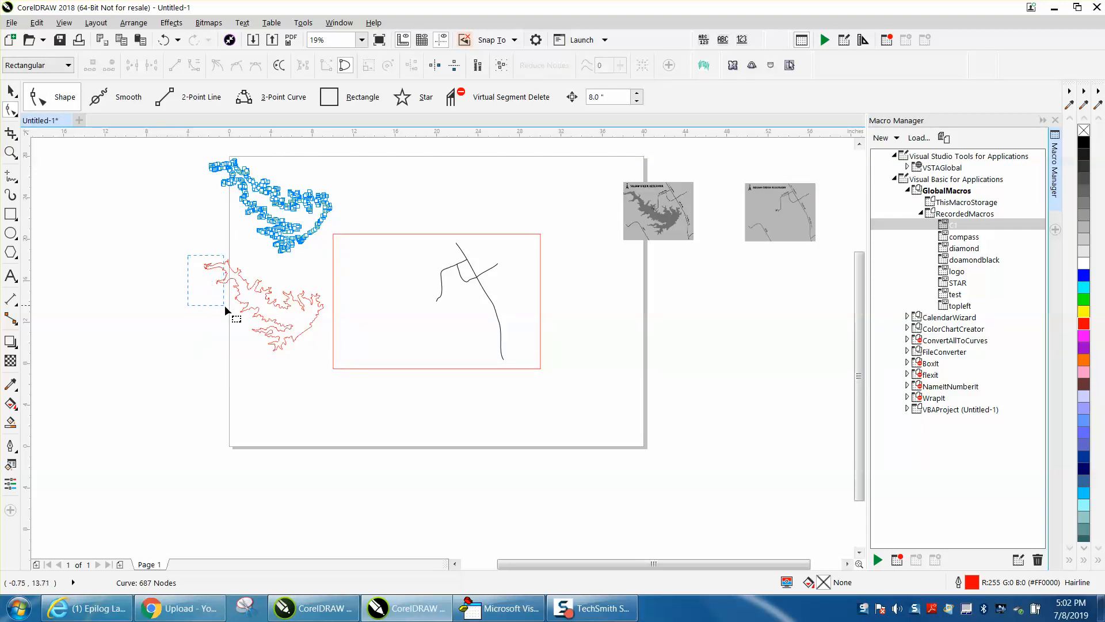
left_click_drag(277, 341, 336, 358)
left_click_drag(343, 271, 345, 270)
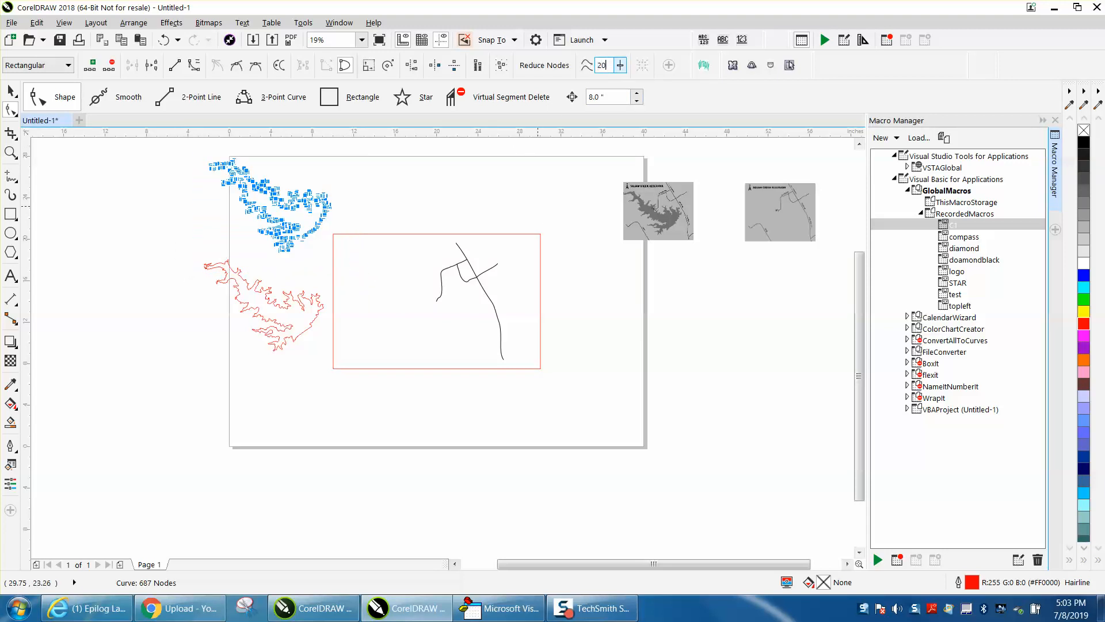
type("20")
key("Return")
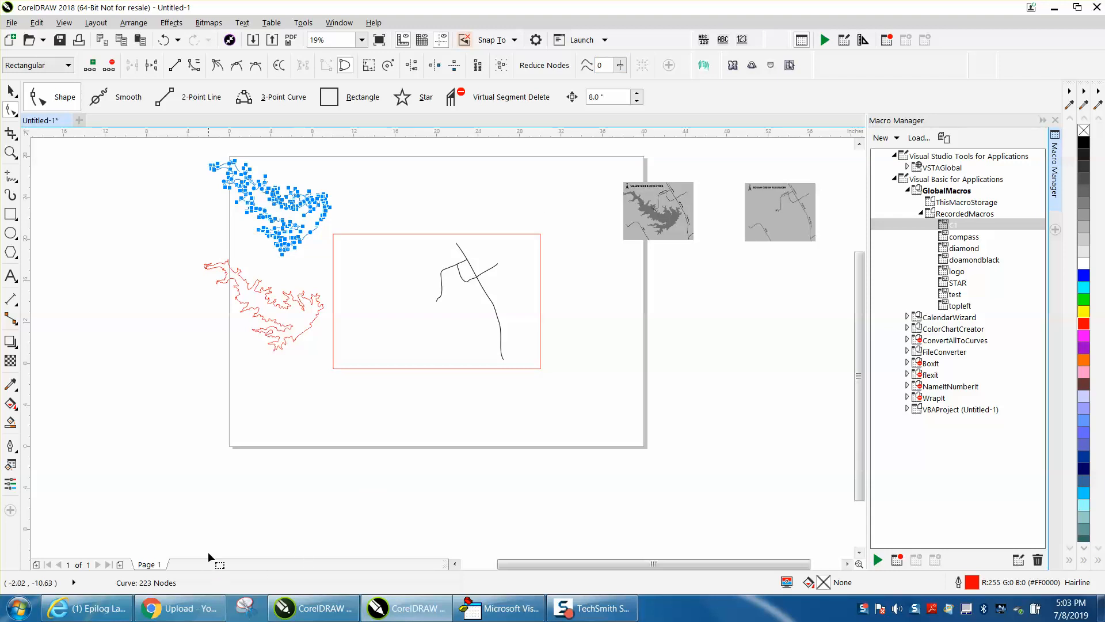
- Delete the extra node beside the small notch in the upper shoreline of the smoothed lake copy
left_click(10, 152)
left_click_drag(198, 166, 457, 371)
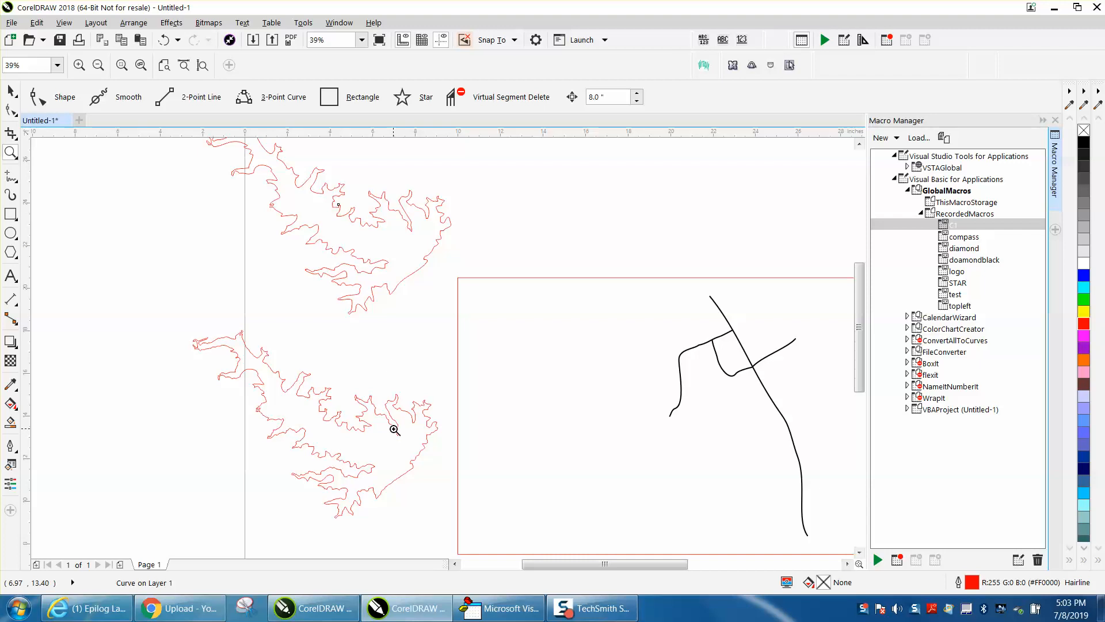
left_click_drag(334, 194, 353, 213)
left_click_drag(375, 281, 417, 305)
scroll(351, 275, "down", 3)
scroll(349, 268, "down", 1)
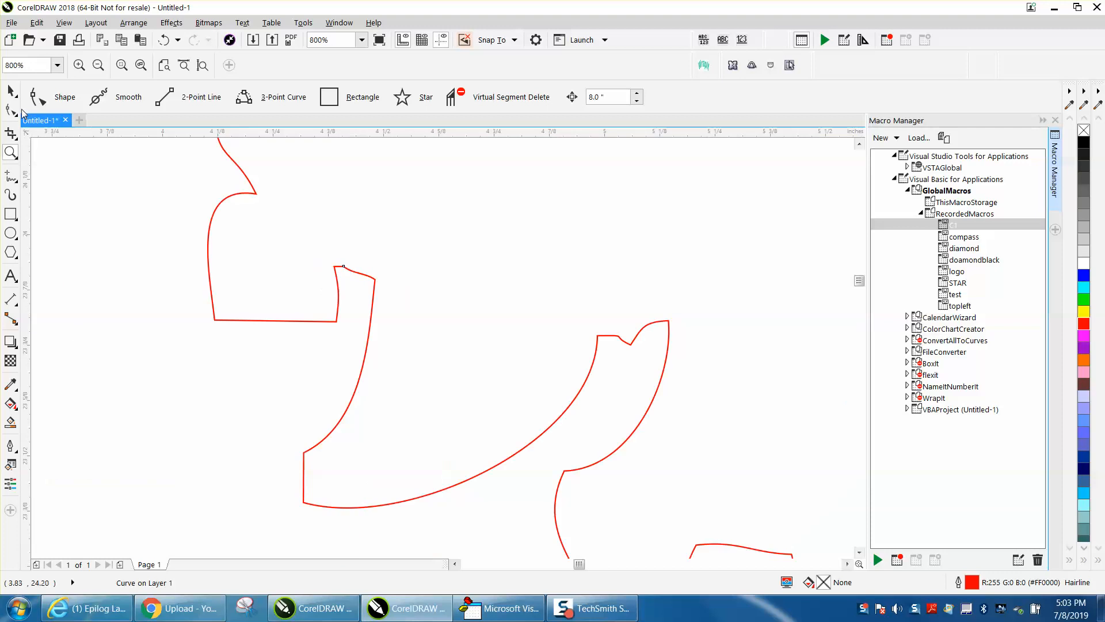
key("F10")
left_click(345, 267)
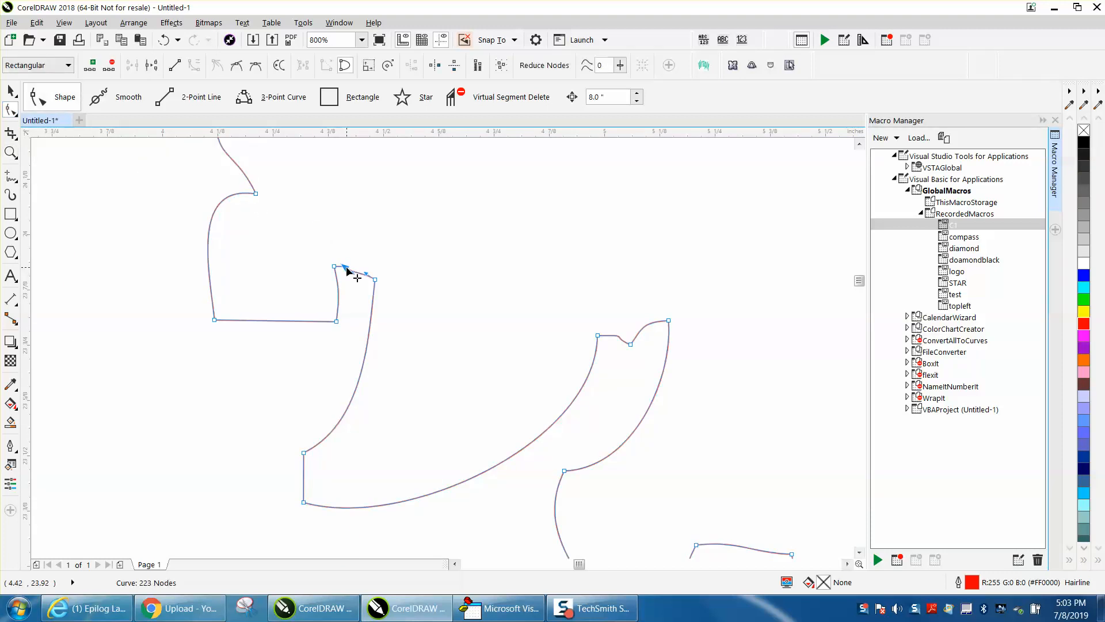
key("Delete")
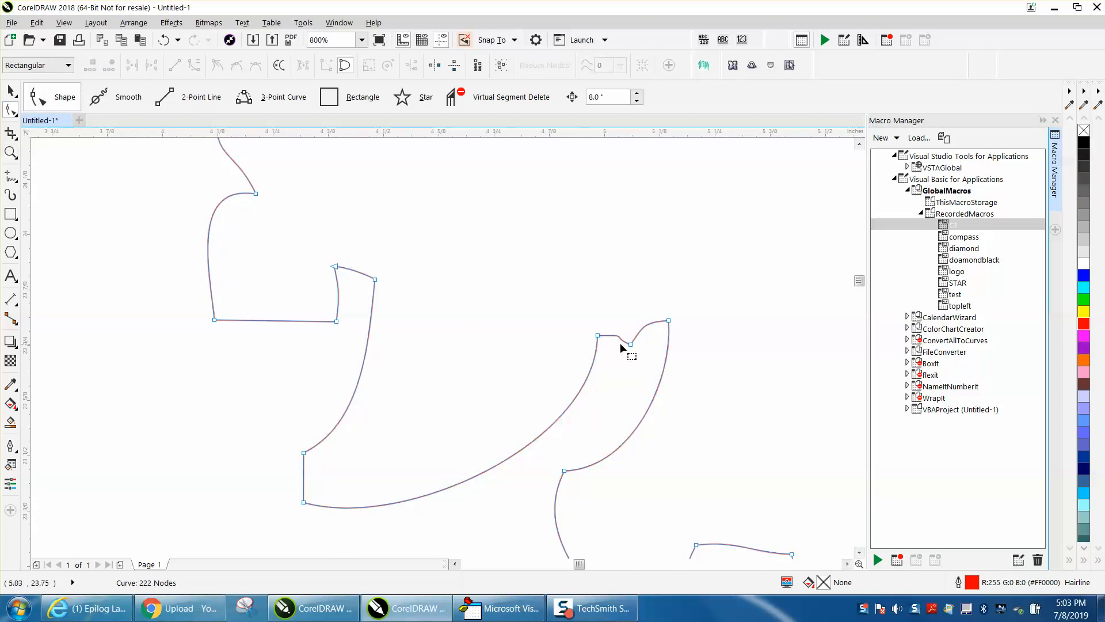
- Reshape the shoreline around the notch by adjusting the curve handles of its upper-left node and the nearby lower-left corner node
left_click(337, 269)
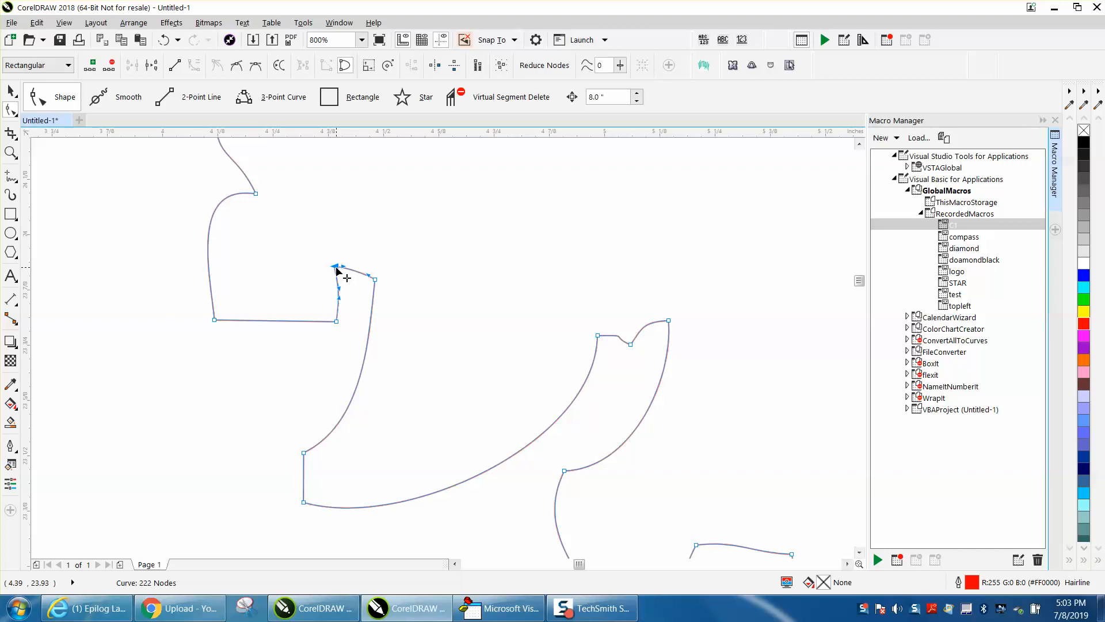
left_click_drag(340, 289, 320, 266)
left_click(212, 322)
left_click_drag(210, 276, 186, 323)
- Select the smoothed lake copy as a whole object and close the Macro Manager
scroll(529, 368, "down", 1)
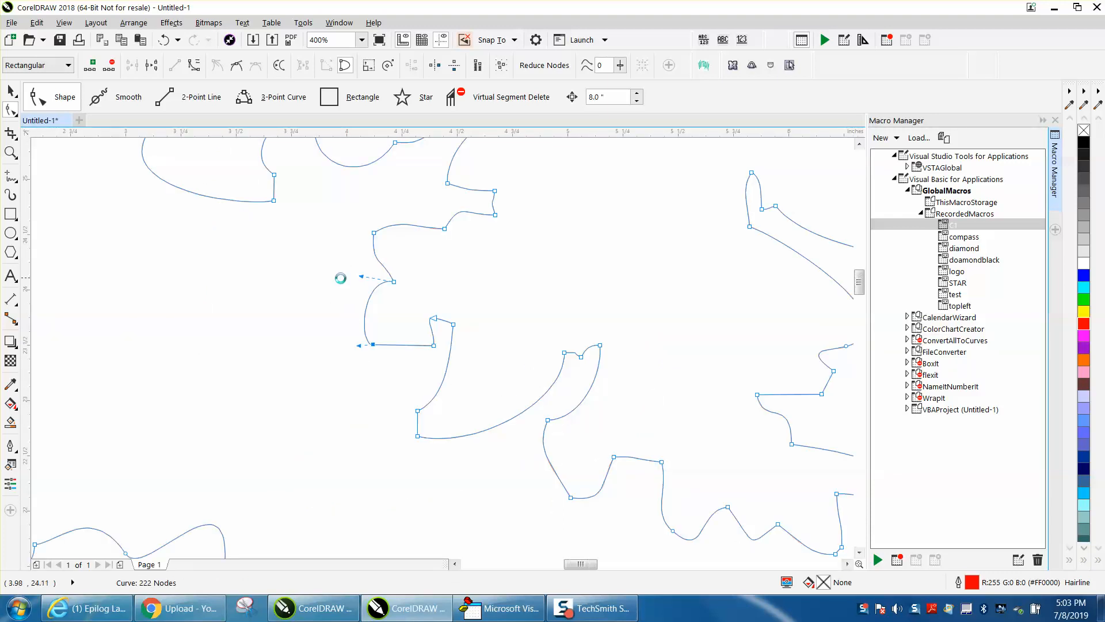
scroll(341, 276, "down", 1)
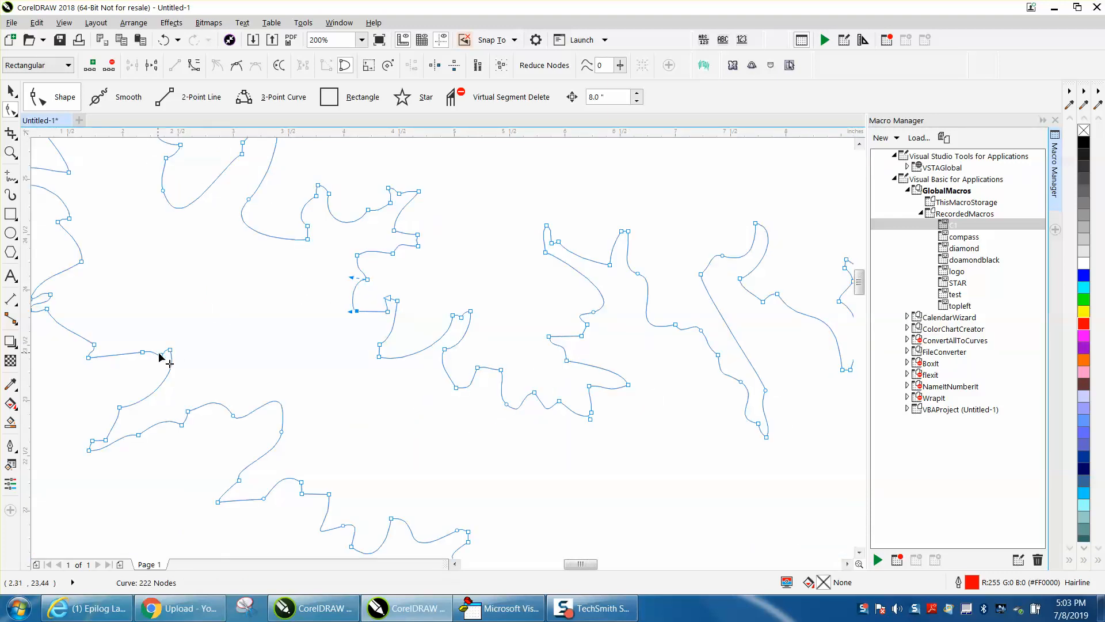
scroll(255, 261, "down", 2)
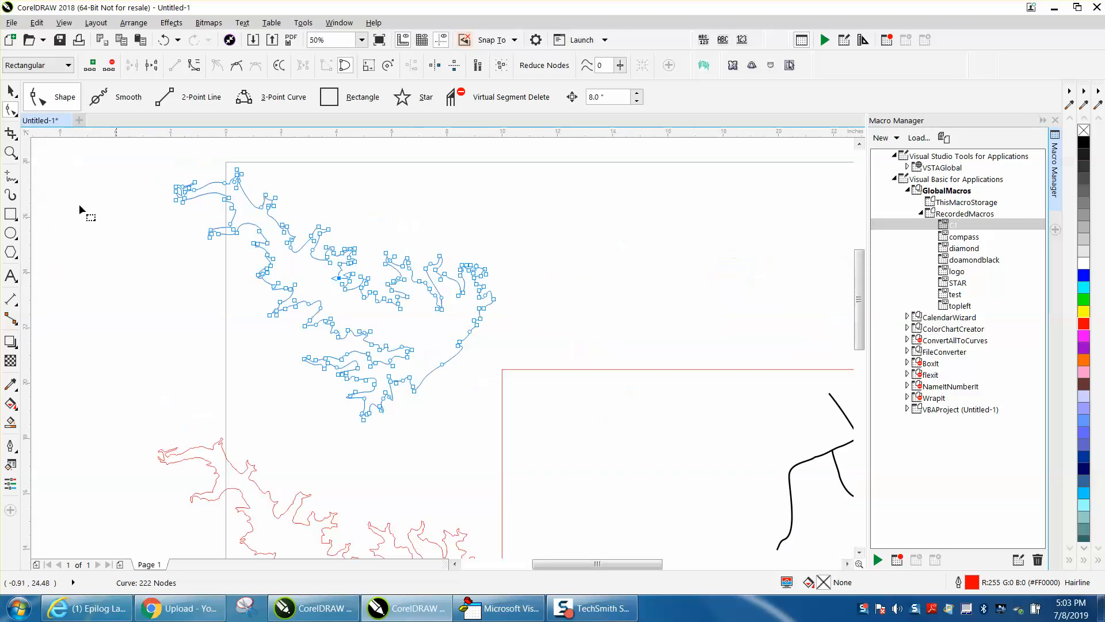
left_click(10, 90)
scroll(502, 253, "down", 1)
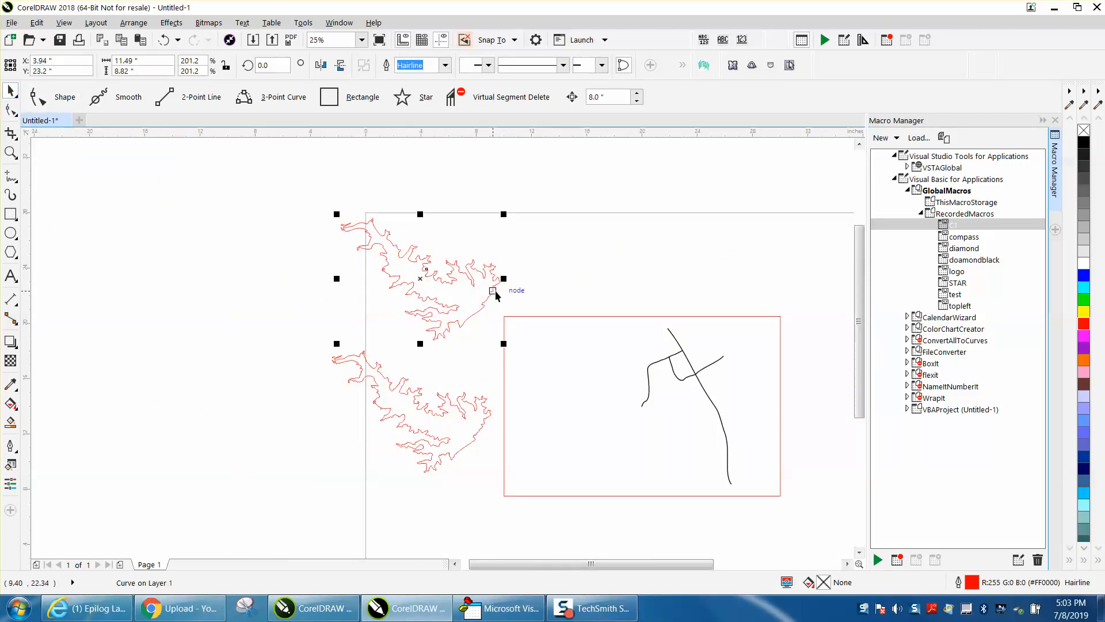
left_click(1056, 120)
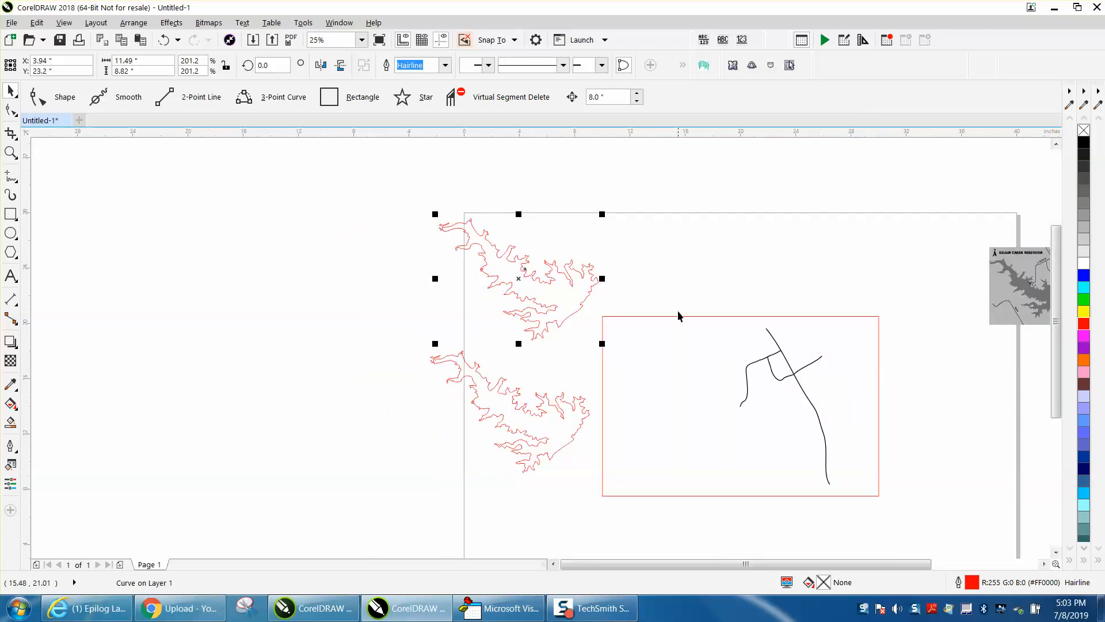